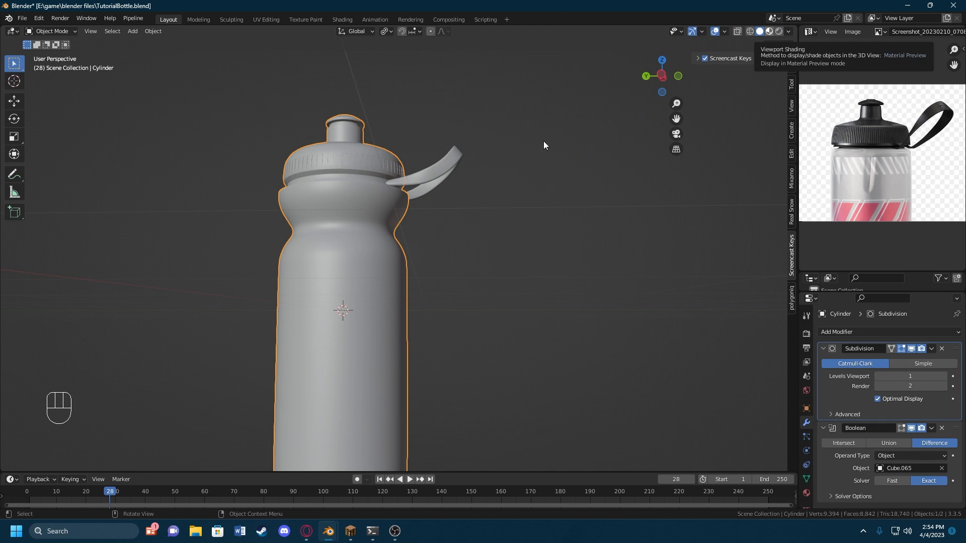
Step: Create a new material on the bottle body and name it bottle
{"action": "middle_click_drag", "start_coordinate": [367, 177], "coordinate": [403, 217]}
{"action": "left_click", "coordinate": [459, 205]}
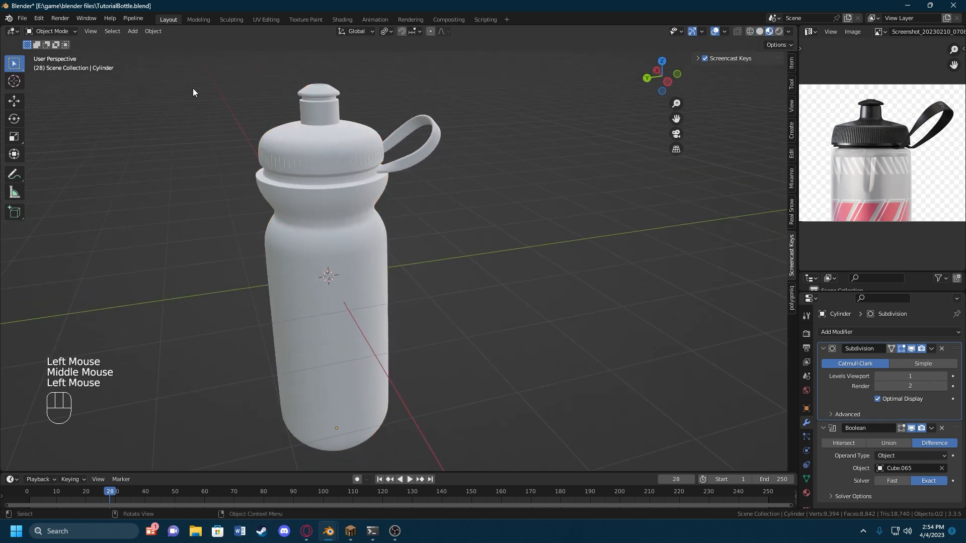
{"action": "left_click", "coordinate": [807, 491]}
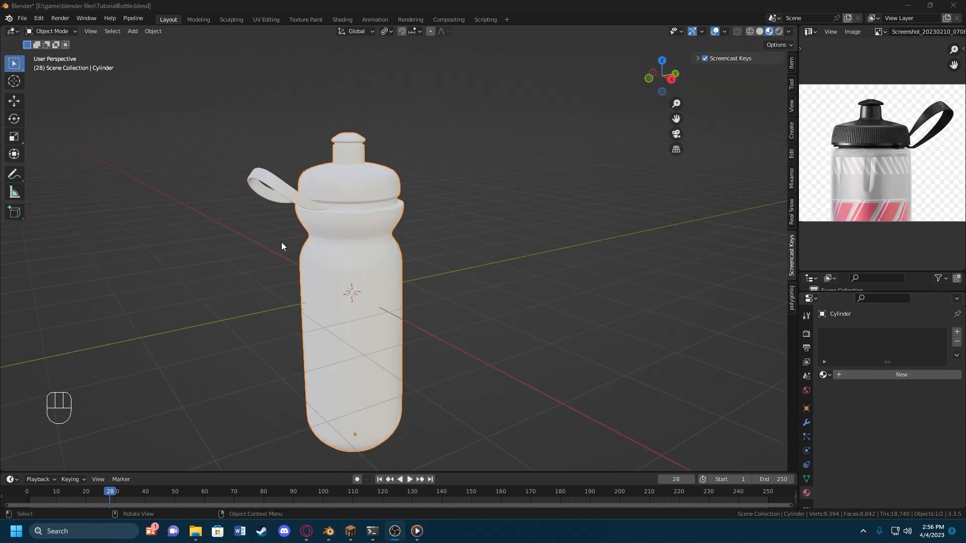
{"action": "middle_click_drag", "start_coordinate": [388, 225], "coordinate": [348, 201]}
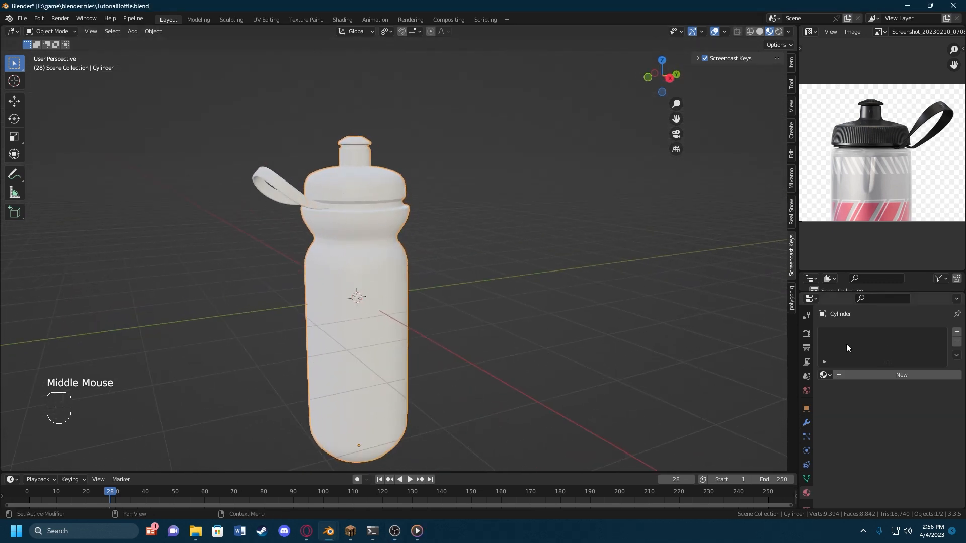
{"action": "left_click", "coordinate": [868, 376]}
{"action": "left_click", "coordinate": [868, 375]}
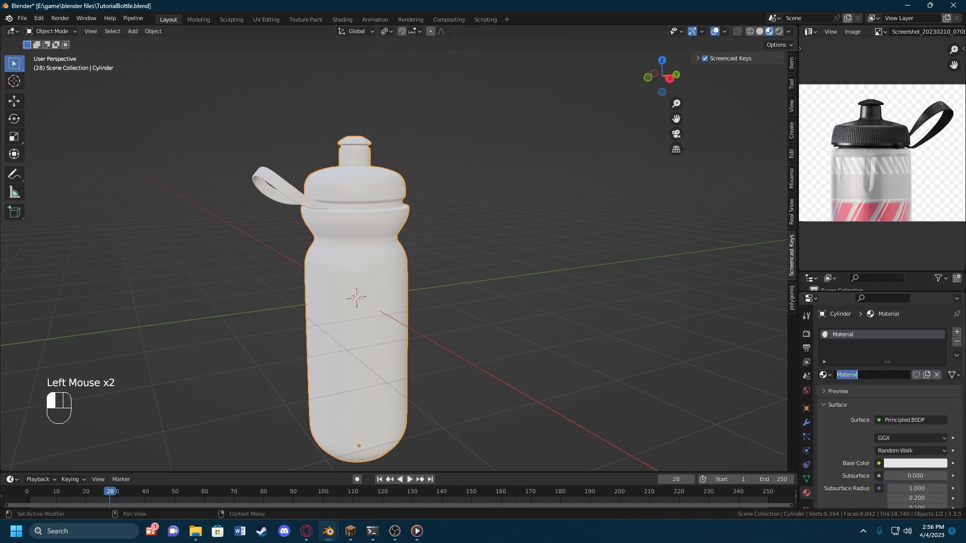
{"action": "type", "text": "bott"}
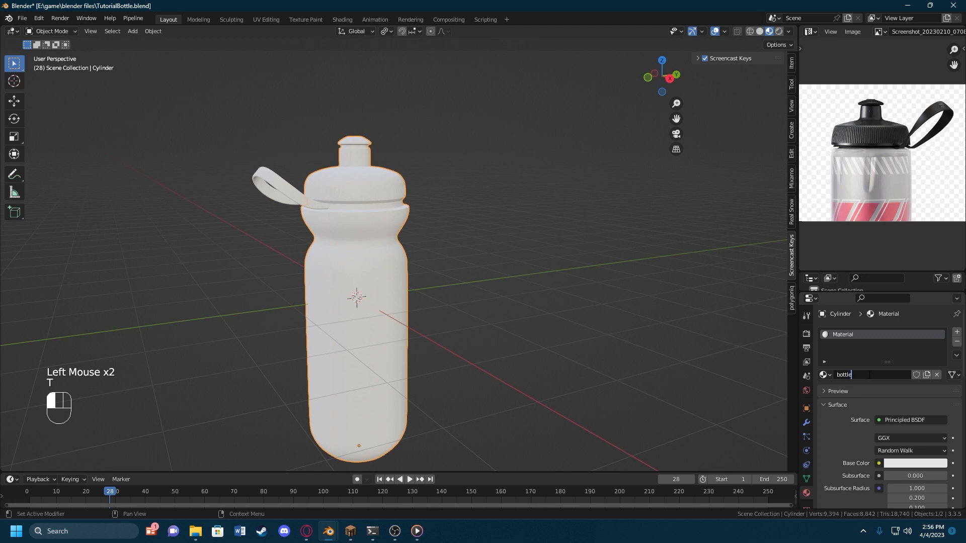
{"action": "type", "text": "le"}
{"action": "key", "text": "Return"}
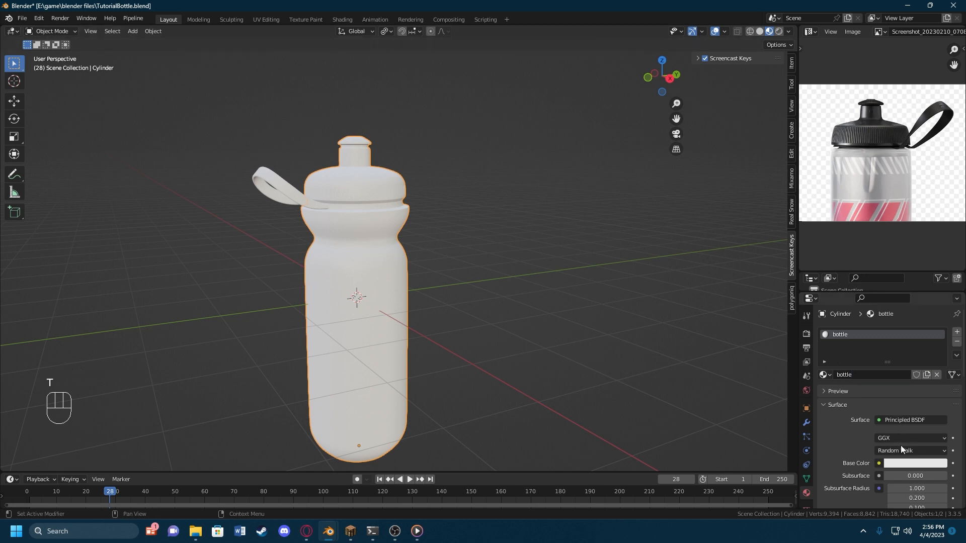
{"action": "left_click", "coordinate": [905, 462]}
{"action": "left_click_drag", "start_coordinate": [900, 378], "coordinate": [895, 355]}
{"action": "middle_click_drag", "start_coordinate": [352, 210], "coordinate": [460, 190]}
{"action": "middle_click_drag", "start_coordinate": [381, 200], "coordinate": [416, 322]}
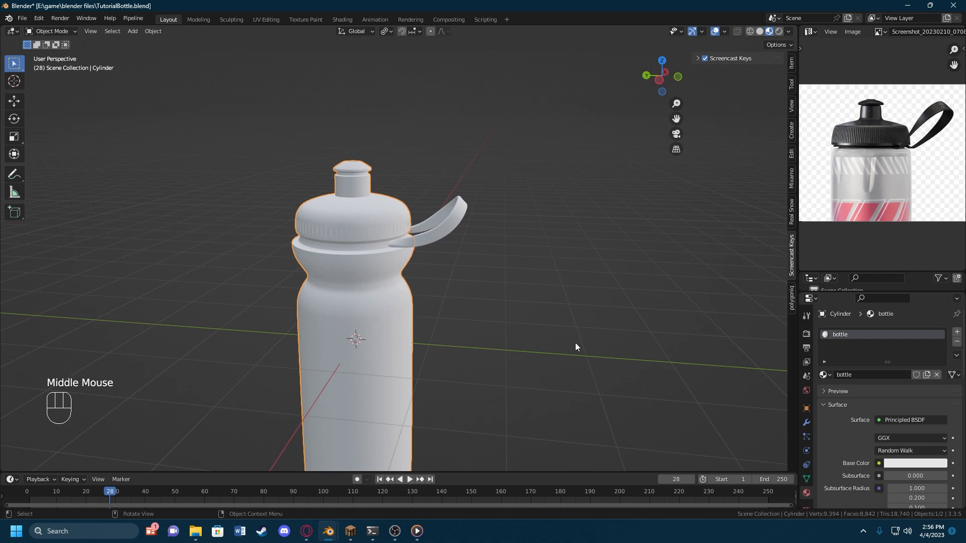
Step: Add a second material slot to the bottle object with a new material named bottletop
{"action": "left_click", "coordinate": [956, 334]}
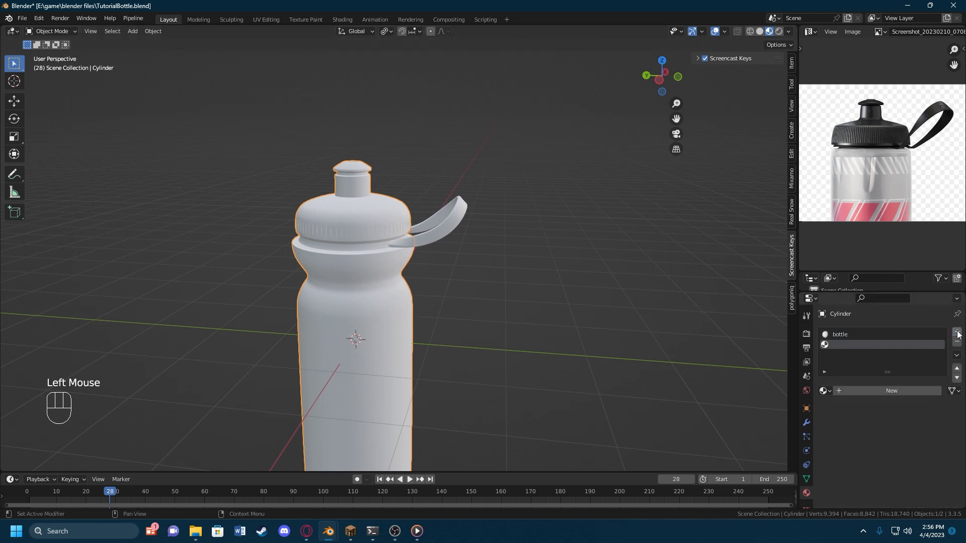
{"action": "left_click", "coordinate": [867, 391]}
{"action": "left_click", "coordinate": [878, 392]}
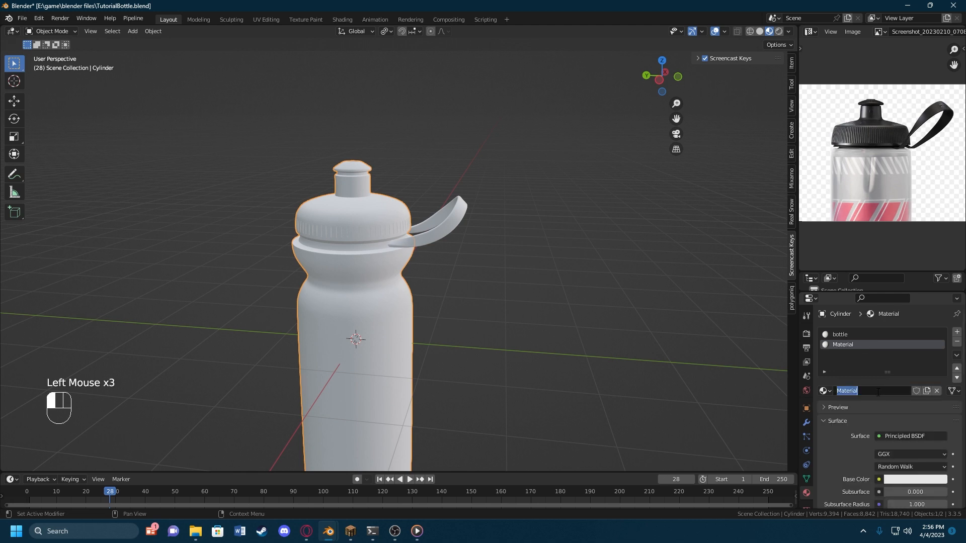
{"action": "type", "text": "bottletop"}
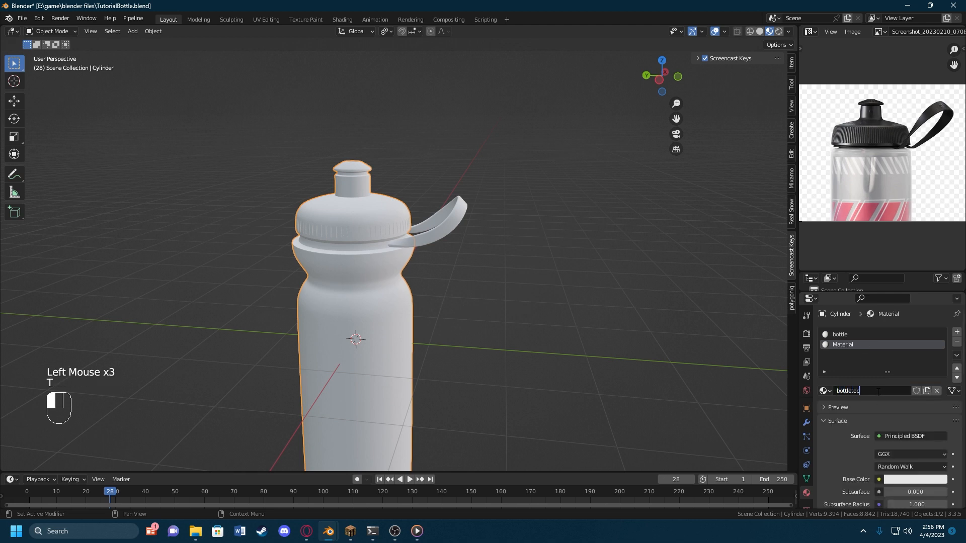
{"action": "key", "text": "Return"}
{"action": "middle_click_drag", "start_coordinate": [428, 291], "coordinate": [475, 302]}
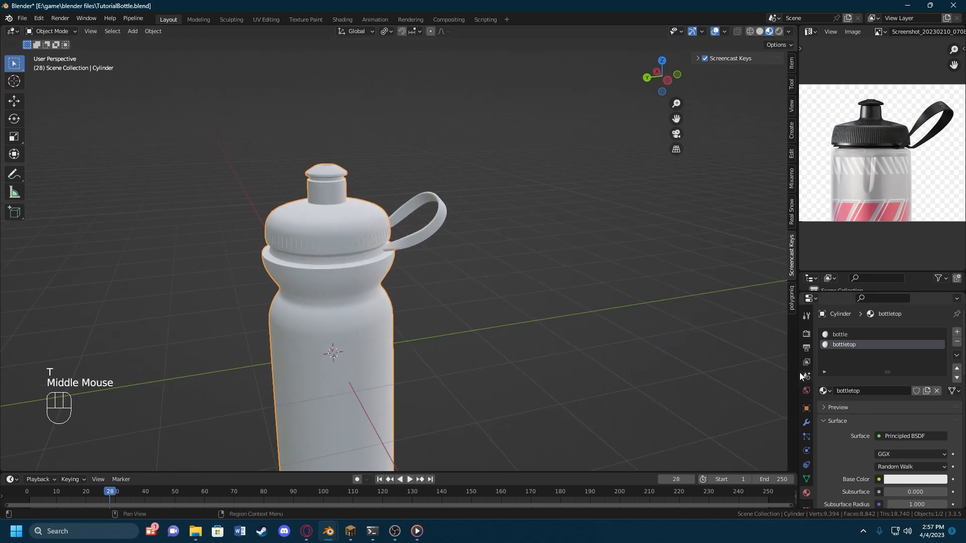
{"action": "left_click", "coordinate": [918, 479]}
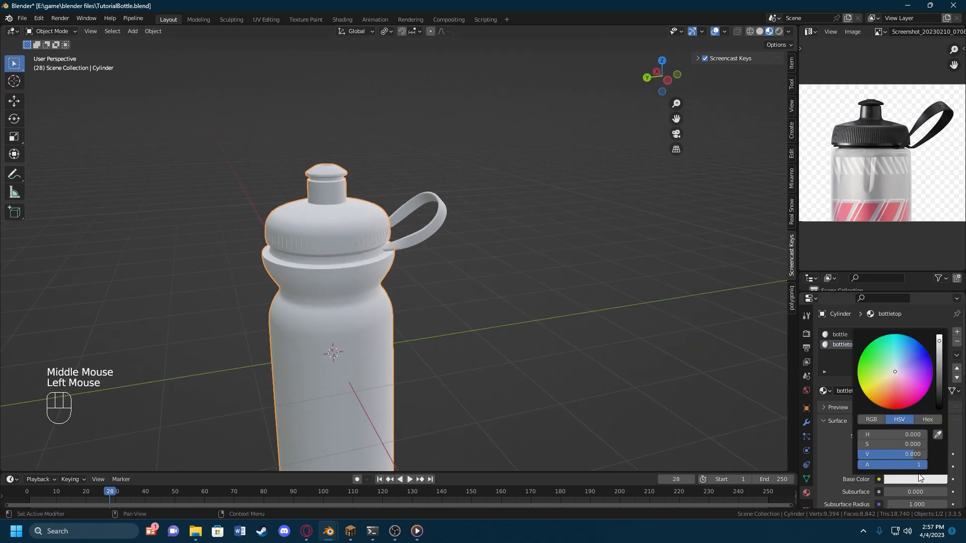
{"action": "mouse_move", "coordinate": [874, 387]}
{"action": "left_mouse_down"}
{"action": "mouse_move", "coordinate": [905, 378]}
{"action": "mouse_move", "coordinate": [895, 372]}
{"action": "left_mouse_up"}
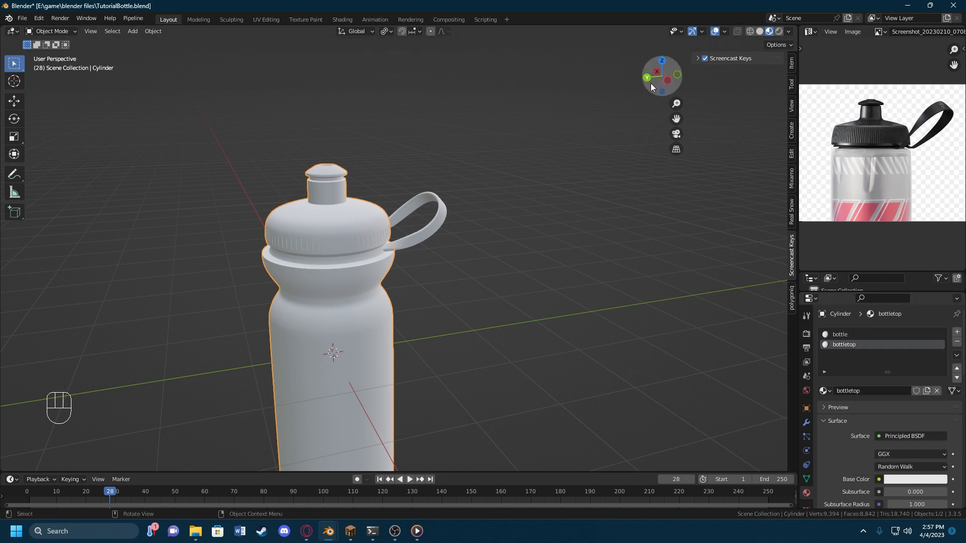
Step: Select all of the bottle's cap and spout geometry from the side and assign the bottletop material to it
{"action": "left_click", "coordinate": [668, 80]}
{"action": "middle_click_drag", "start_coordinate": [358, 201], "coordinate": [389, 252], "text": "shift"}
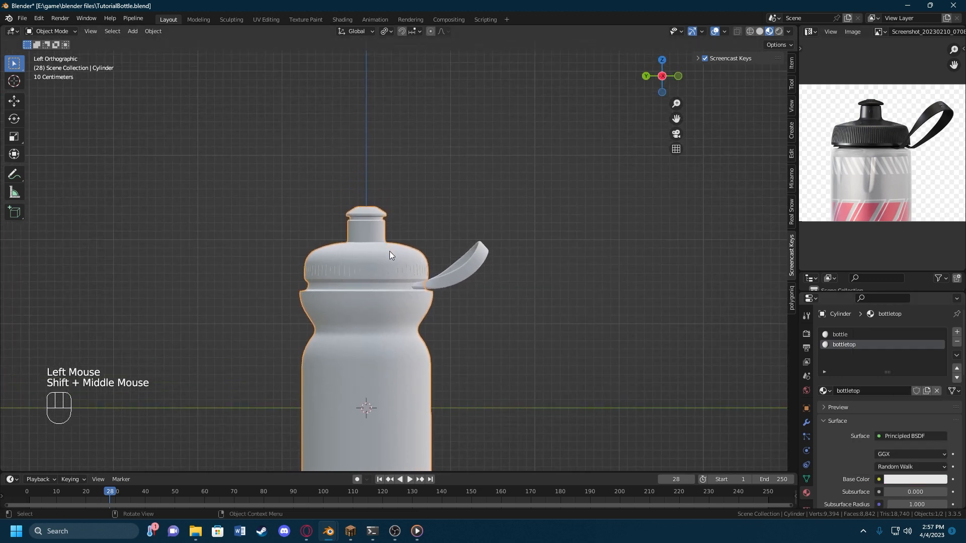
{"action": "scroll", "coordinate": [388, 250], "scroll_direction": "up", "scroll_amount": 2}
{"action": "key", "text": "Tab"}
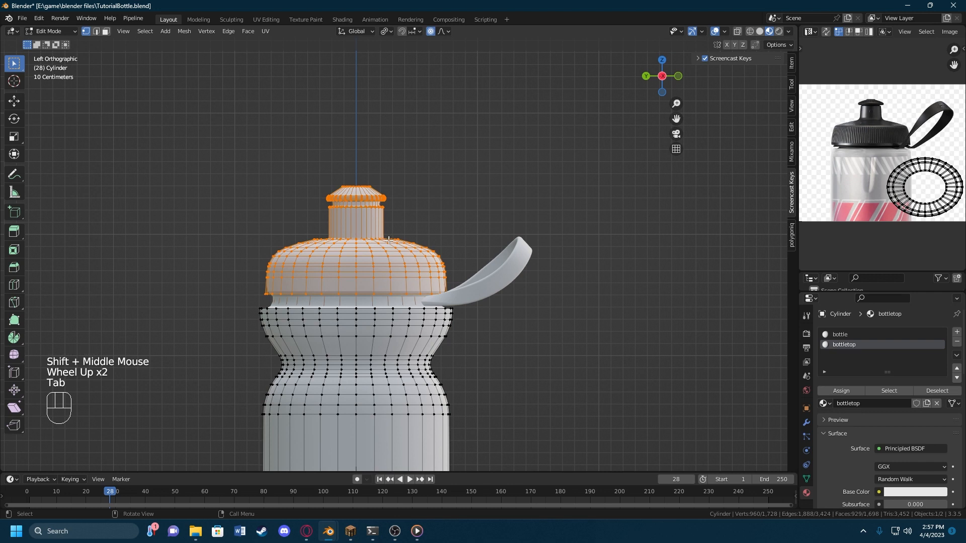
{"action": "key", "text": "shift+z"}
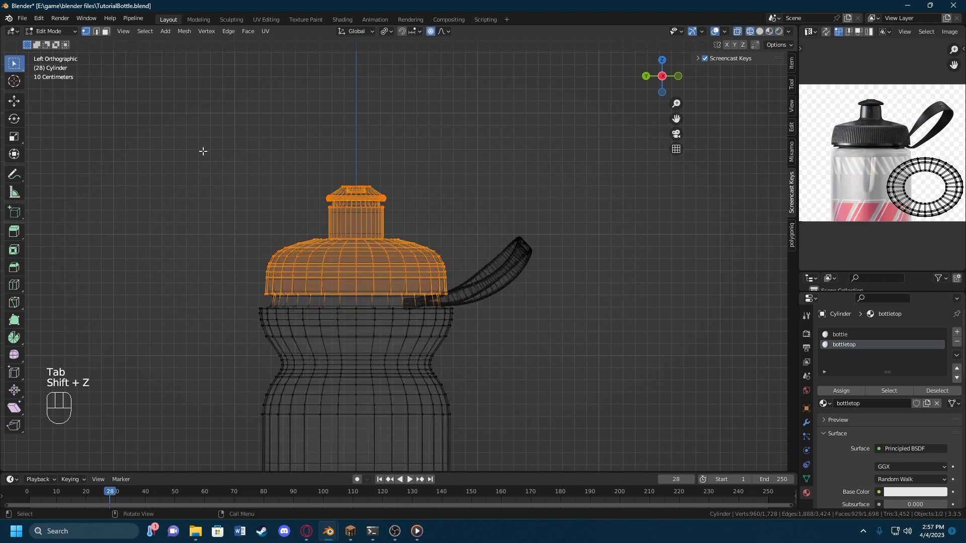
{"action": "left_click_drag", "start_coordinate": [198, 133], "coordinate": [498, 300]}
{"action": "left_click", "coordinate": [843, 392]}
{"action": "key", "text": "shift+z"}
{"action": "middle_click_drag", "start_coordinate": [463, 267], "coordinate": [504, 262]}
{"action": "key", "text": "Tab"}
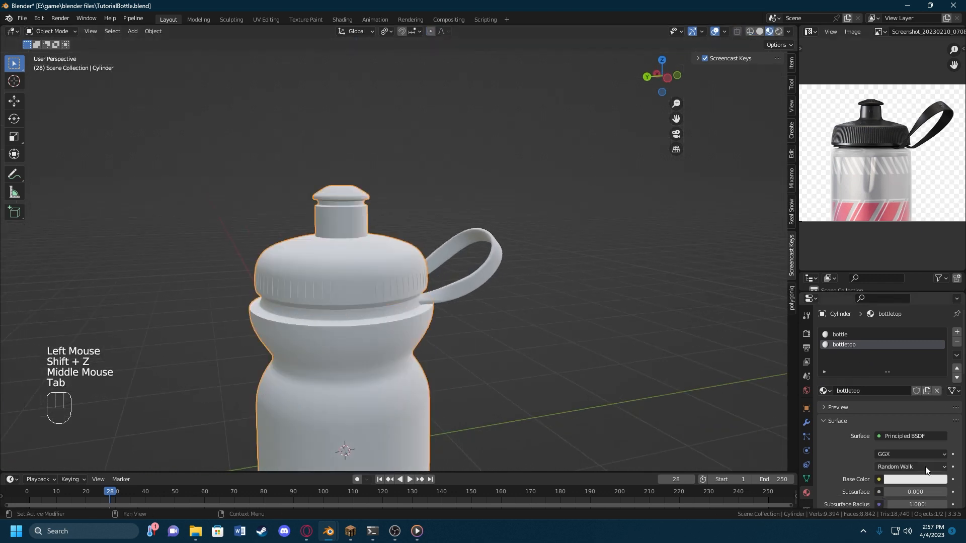
Step: Try out base colours on the bottletop and bottle materials
{"action": "left_click", "coordinate": [915, 479]}
{"action": "left_click", "coordinate": [886, 371]}
{"action": "mouse_move", "coordinate": [886, 371]}
{"action": "left_mouse_down"}
{"action": "mouse_move", "coordinate": [888, 353]}
{"action": "mouse_move", "coordinate": [913, 374]}
{"action": "mouse_move", "coordinate": [899, 357]}
{"action": "mouse_move", "coordinate": [885, 361]}
{"action": "mouse_move", "coordinate": [905, 387]}
{"action": "mouse_move", "coordinate": [874, 391]}
{"action": "mouse_move", "coordinate": [895, 372]}
{"action": "left_mouse_up"}
{"action": "middle_click_drag", "start_coordinate": [393, 276], "coordinate": [351, 220], "text": "shift"}
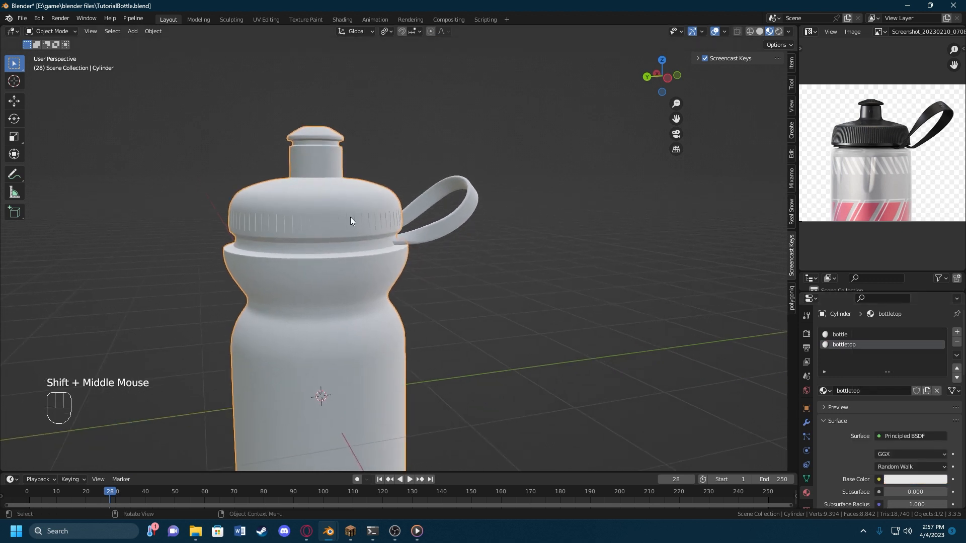
{"action": "left_click", "coordinate": [912, 334]}
{"action": "left_click", "coordinate": [912, 481]}
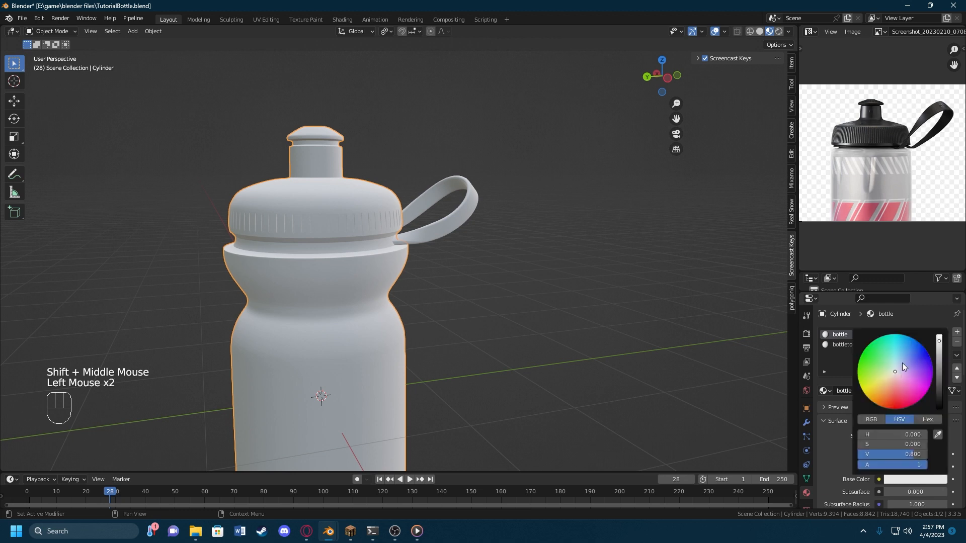
{"action": "mouse_move", "coordinate": [899, 365]}
{"action": "left_mouse_down"}
{"action": "mouse_move", "coordinate": [864, 353]}
{"action": "mouse_move", "coordinate": [895, 371]}
{"action": "left_mouse_up"}
{"action": "middle_click_drag", "start_coordinate": [488, 249], "coordinate": [469, 208]}
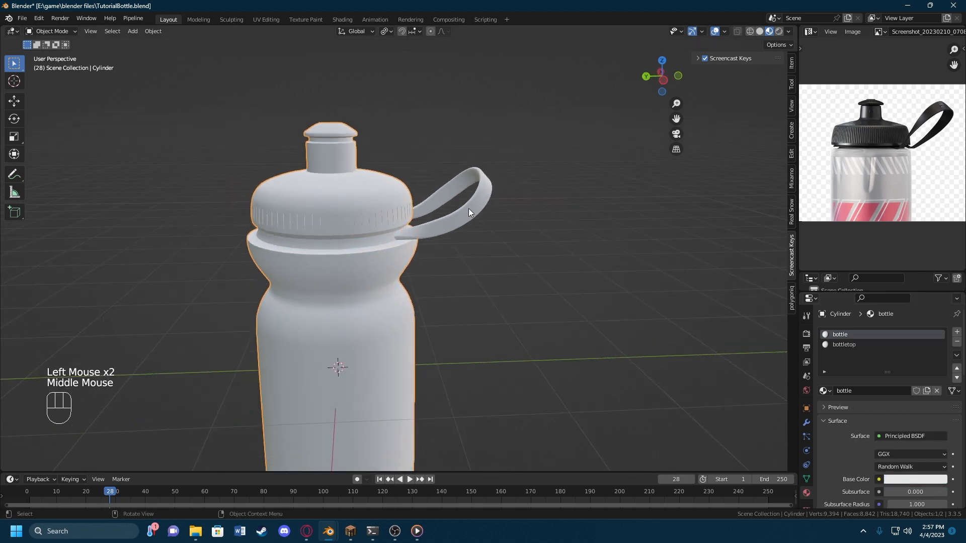
Step: Apply the existing bottletop material to the strap loop
{"action": "left_click", "coordinate": [523, 234]}
{"action": "middle_click_drag", "start_coordinate": [524, 234], "coordinate": [487, 301], "text": "shift"}
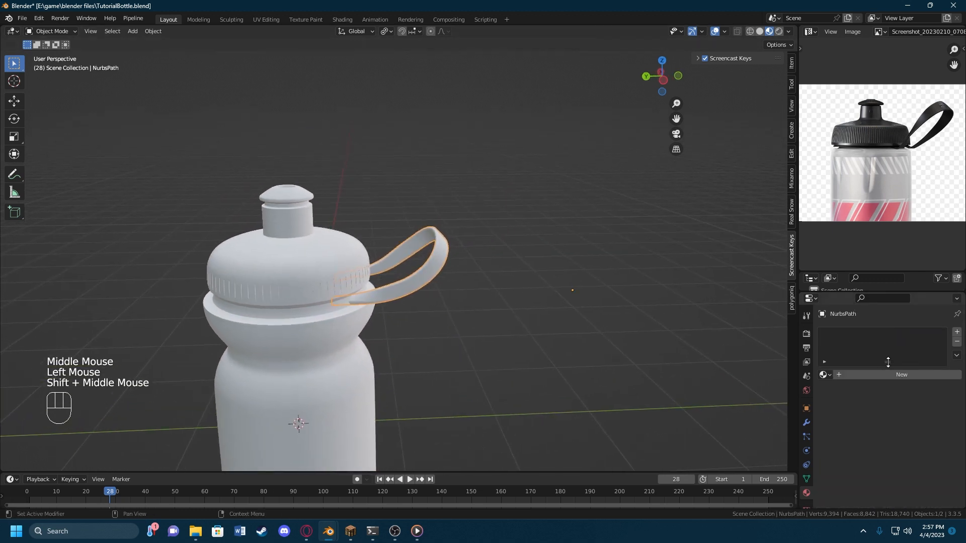
{"action": "left_click", "coordinate": [329, 274]}
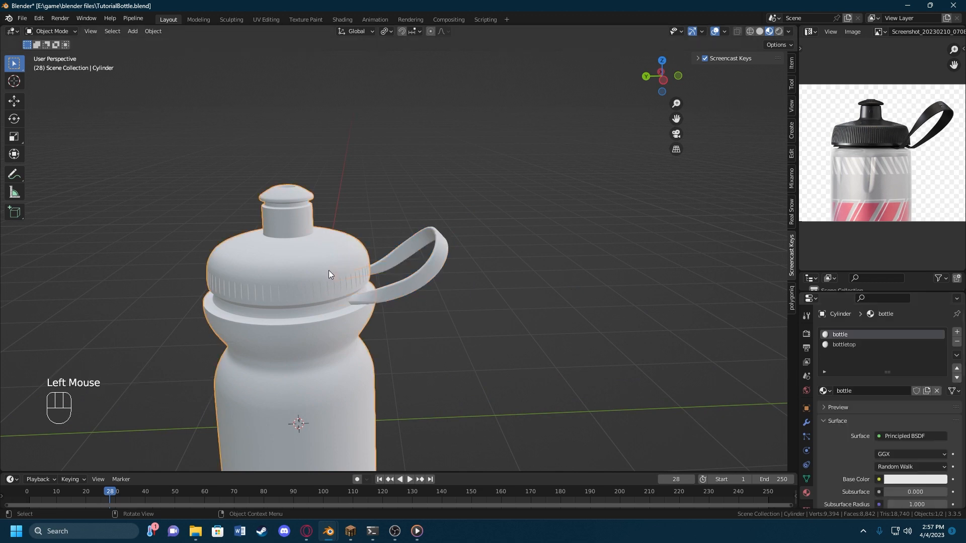
{"action": "left_click", "coordinate": [417, 288]}
{"action": "left_click", "coordinate": [824, 375]}
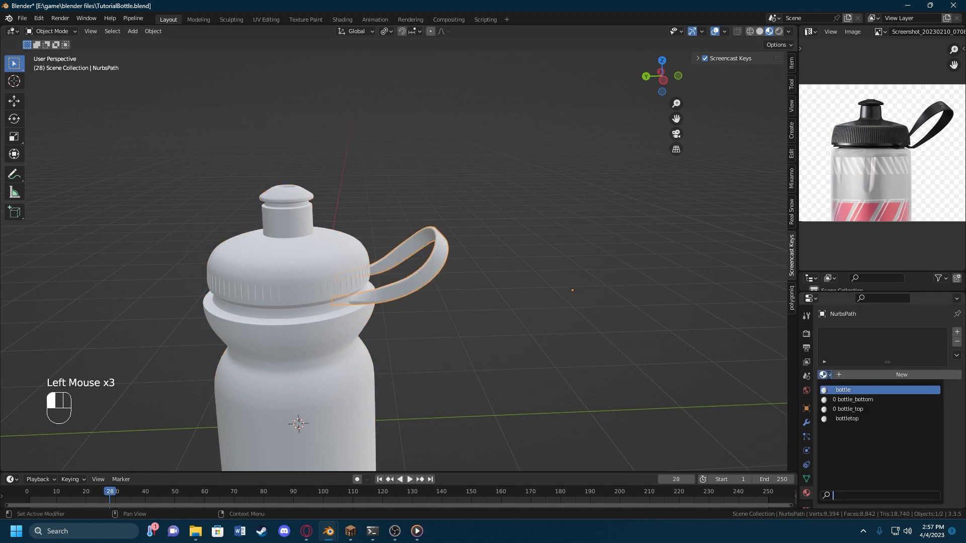
{"action": "left_click", "coordinate": [875, 415]}
{"action": "middle_click_drag", "start_coordinate": [451, 275], "coordinate": [414, 292]}
Step: Darken the bottletop material's base colour to near black
{"action": "left_click", "coordinate": [324, 263]}
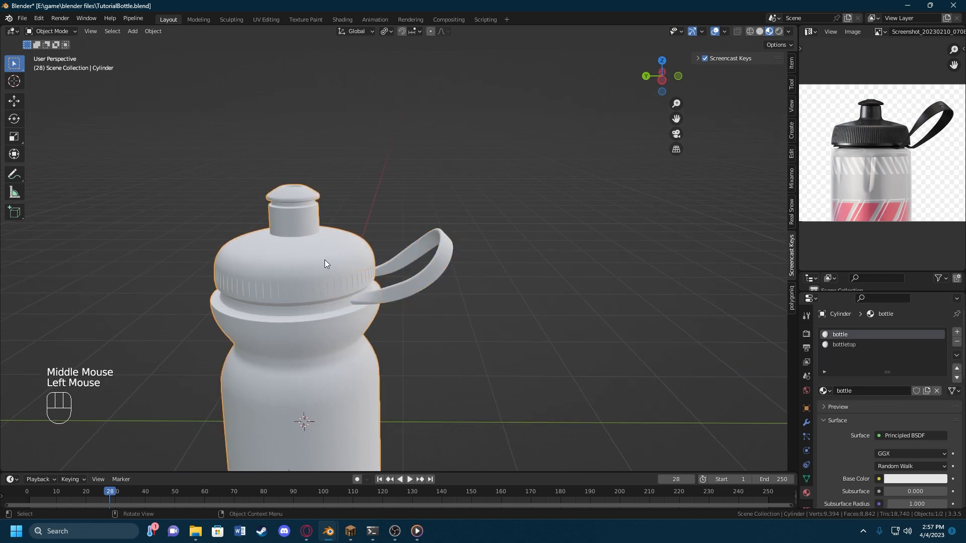
{"action": "left_click", "coordinate": [859, 345]}
{"action": "left_click", "coordinate": [915, 480]}
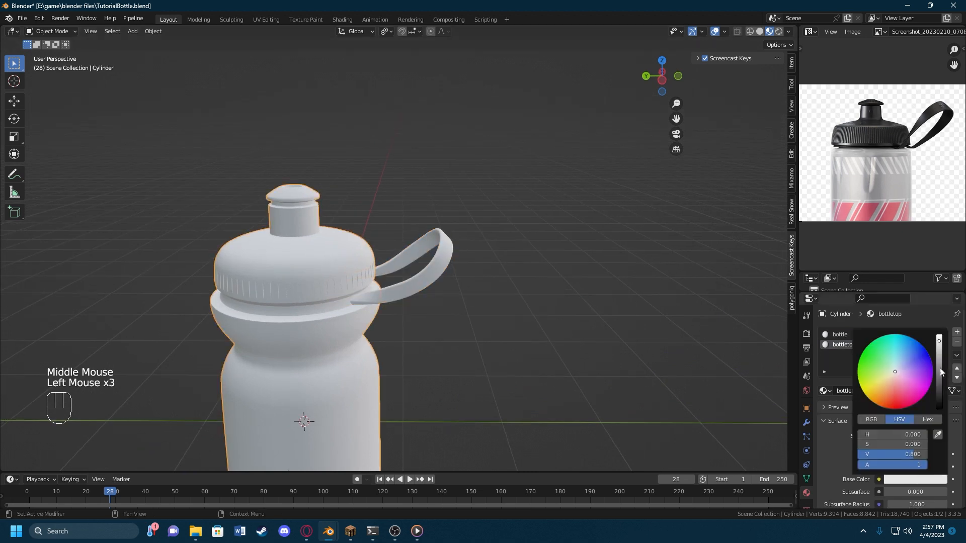
{"action": "left_click_drag", "start_coordinate": [940, 368], "coordinate": [939, 387]}
{"action": "scroll", "coordinate": [475, 244], "scroll_direction": "up", "scroll_amount": 4}
{"action": "middle_click_drag", "start_coordinate": [453, 252], "coordinate": [385, 247]}
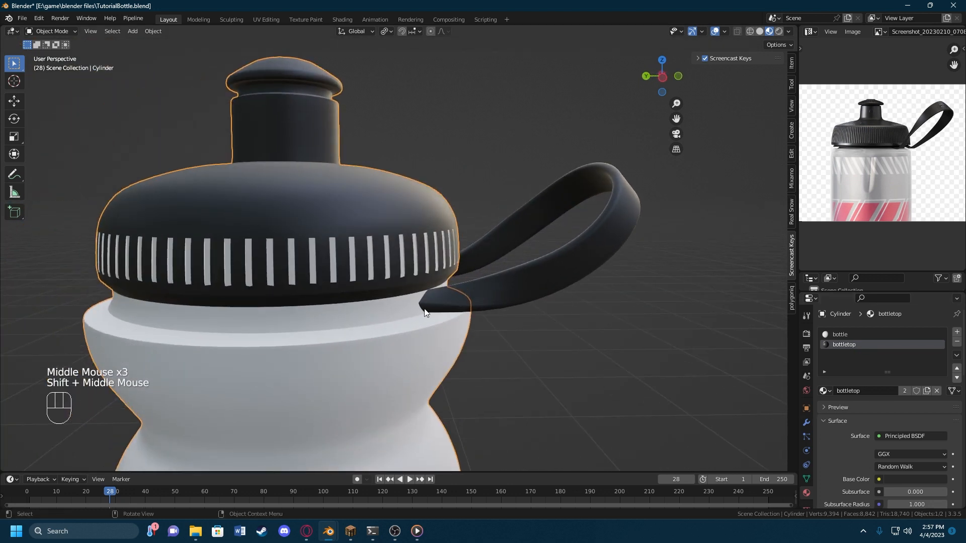
Step: Convert the bottle object with its Subdivision and Boolean modifiers to a mesh
{"action": "scroll", "coordinate": [805, 422], "scroll_direction": "down", "scroll_amount": 2}
{"action": "left_click", "coordinate": [805, 410]}
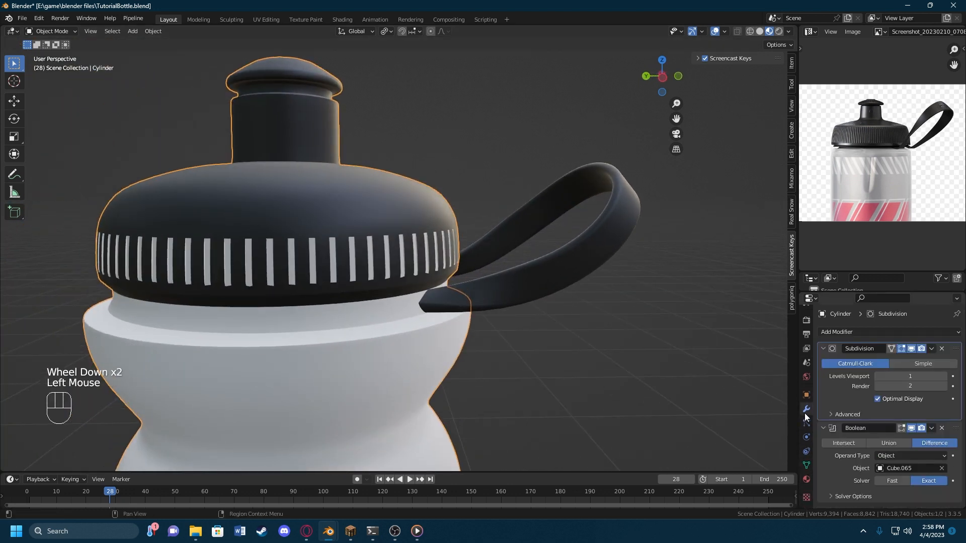
{"action": "middle_click_drag", "start_coordinate": [398, 269], "coordinate": [306, 234]}
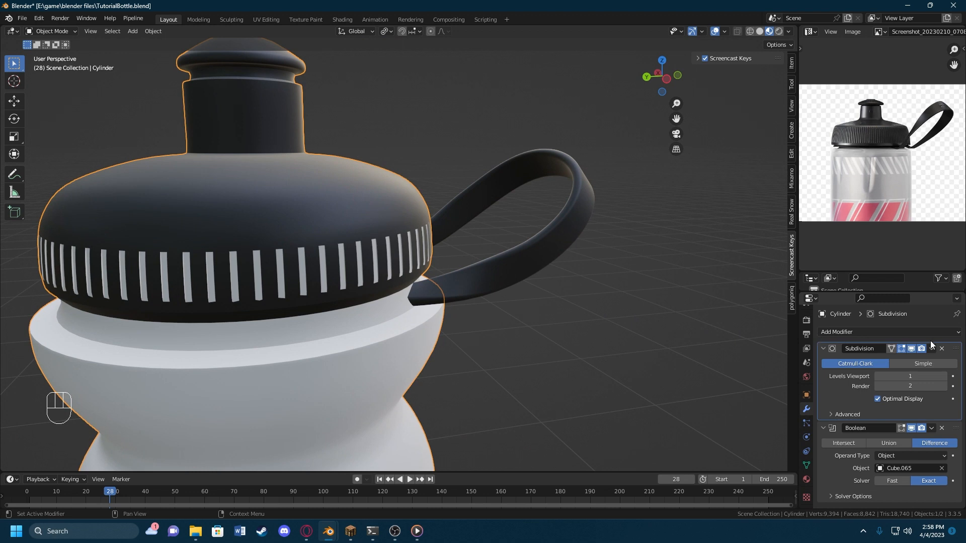
{"action": "scroll", "coordinate": [869, 430], "scroll_direction": "down", "scroll_amount": 1}
{"action": "left_click", "coordinate": [932, 350]}
{"action": "scroll", "coordinate": [860, 405], "scroll_direction": "down", "scroll_amount": 2}
{"action": "scroll", "coordinate": [842, 388], "scroll_direction": "down", "scroll_amount": 1}
{"action": "left_click", "coordinate": [159, 31]}
{"action": "mouse_move", "coordinate": [185, 328]}
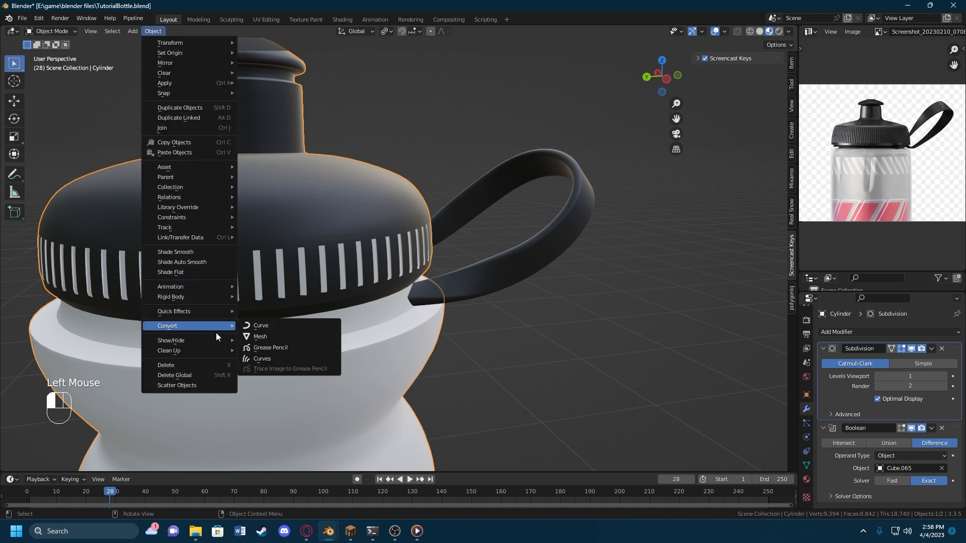
{"action": "left_click", "coordinate": [263, 336]}
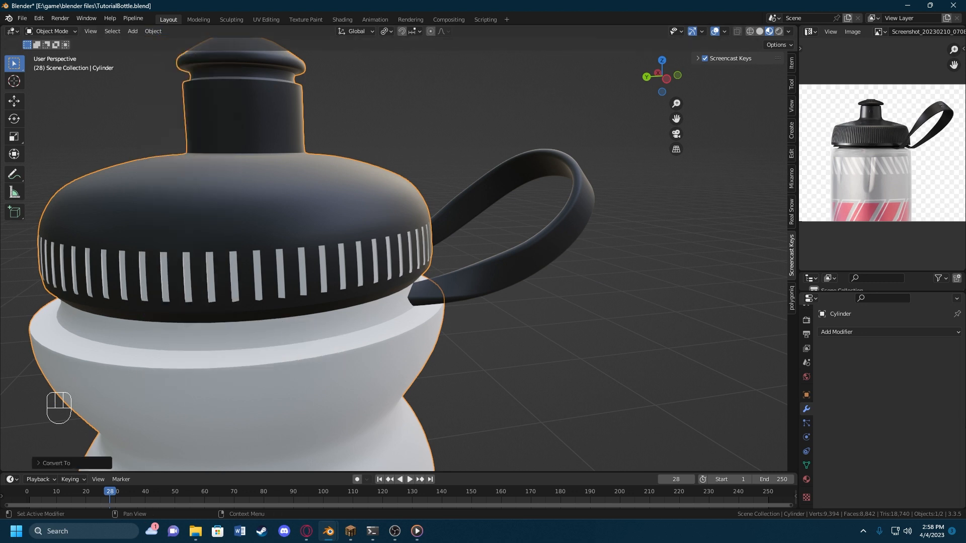
Step: Assign the bottletop material to the selected cap faces so it also covers the ridge grooves
{"action": "middle_click_drag", "start_coordinate": [503, 302], "coordinate": [411, 395]}
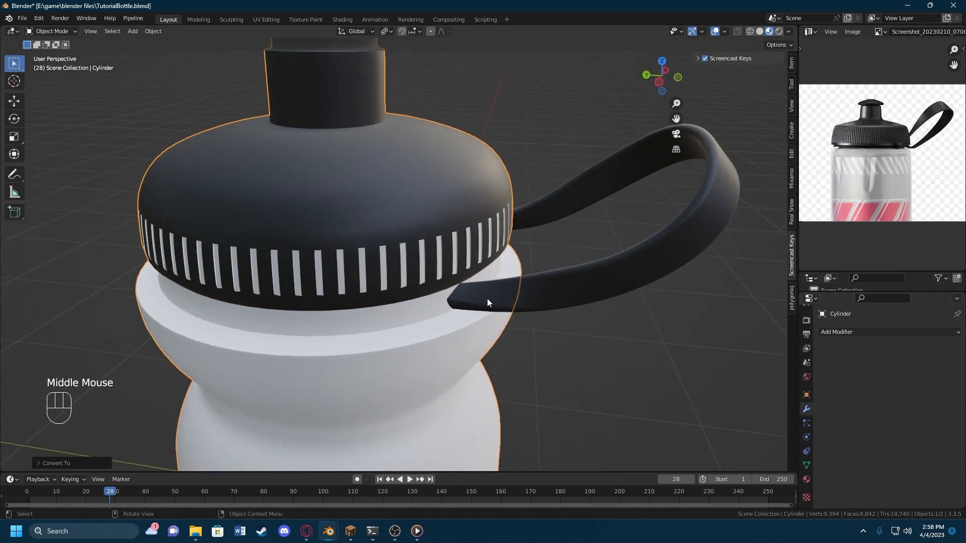
{"action": "middle_click_drag", "start_coordinate": [487, 302], "coordinate": [424, 180]}
{"action": "key", "text": "Tab"}
{"action": "scroll", "coordinate": [372, 221], "scroll_direction": "up", "scroll_amount": 4}
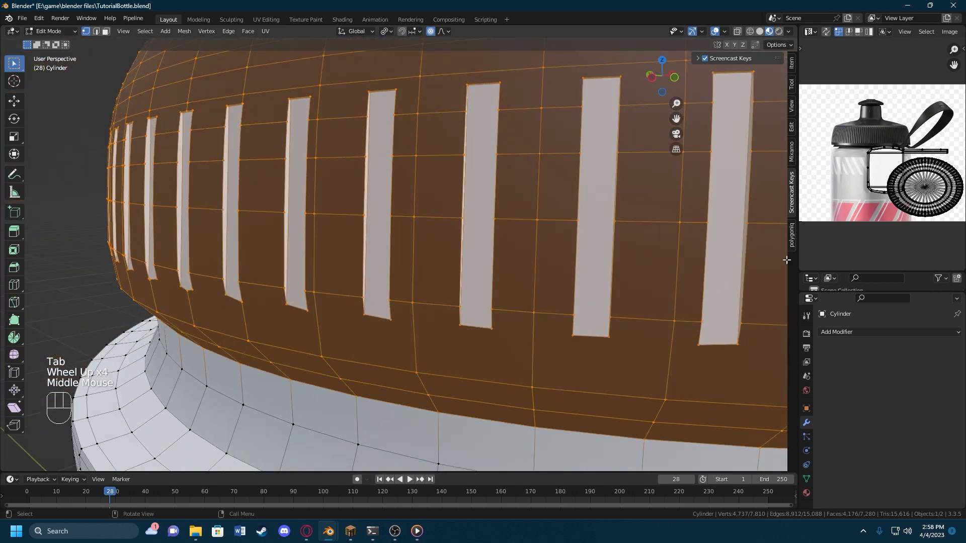
{"action": "left_click", "coordinate": [806, 492]}
{"action": "left_click", "coordinate": [840, 391]}
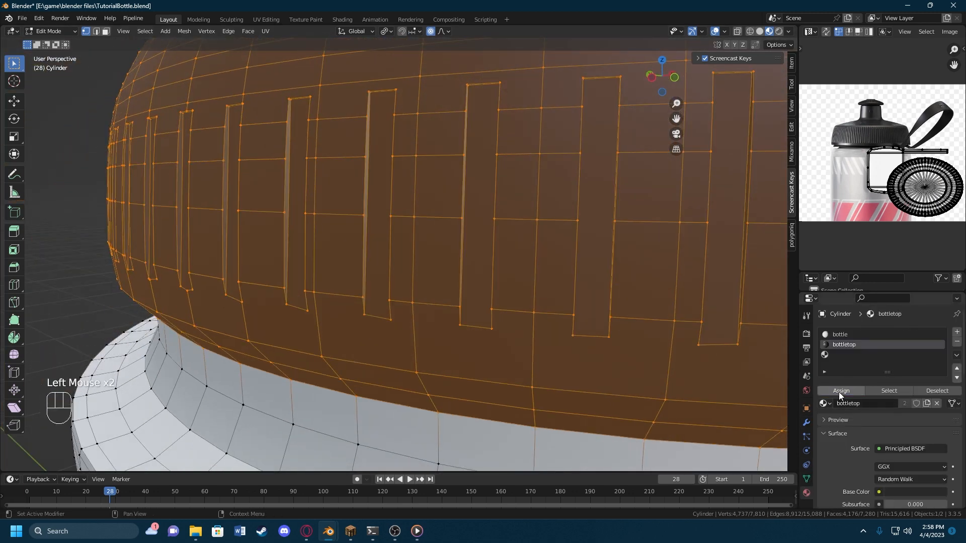
{"action": "key", "text": "Tab"}
{"action": "scroll", "coordinate": [478, 256], "scroll_direction": "down", "scroll_amount": 3}
{"action": "middle_click_drag", "start_coordinate": [513, 250], "coordinate": [373, 247]}
{"action": "scroll", "coordinate": [372, 247], "scroll_direction": "up", "scroll_amount": 1}
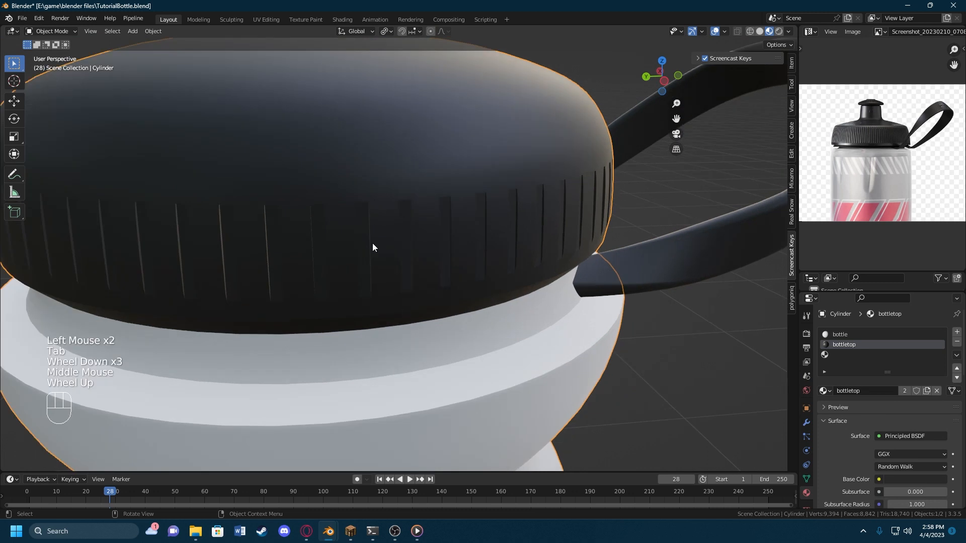
{"action": "scroll", "coordinate": [509, 241], "scroll_direction": "down", "scroll_amount": 2}
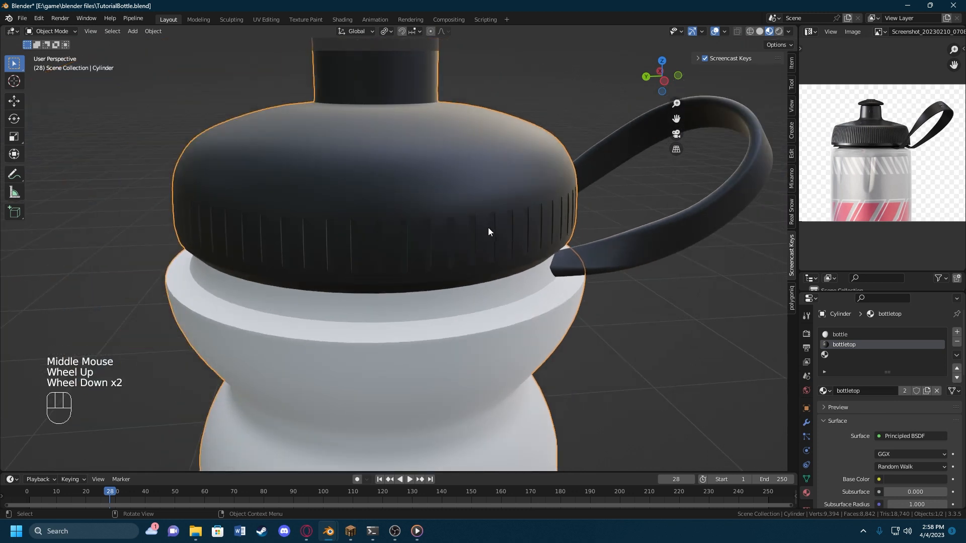
Step: Assign the bottletop material to the band of faces from the cap's grooves down to the bottle's rim
{"action": "key", "text": "KP_Add"}
{"action": "middle_click_drag", "start_coordinate": [489, 229], "coordinate": [700, 211]}
{"action": "scroll", "coordinate": [503, 235], "scroll_direction": "down", "scroll_amount": 1}
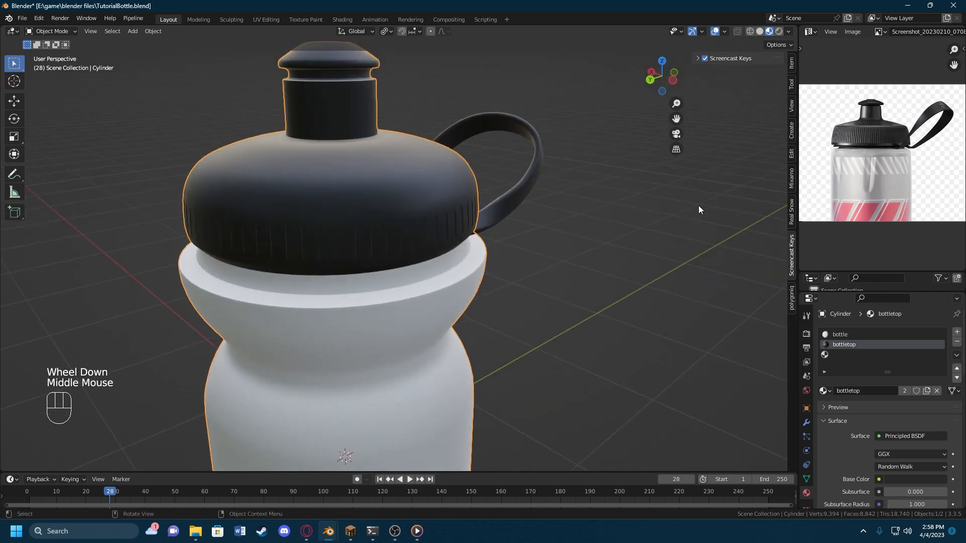
{"action": "left_click", "coordinate": [672, 81]}
{"action": "key", "text": "Tab"}
{"action": "key", "text": "shift+z"}
{"action": "left_click_drag", "start_coordinate": [210, 209], "coordinate": [744, 291]}
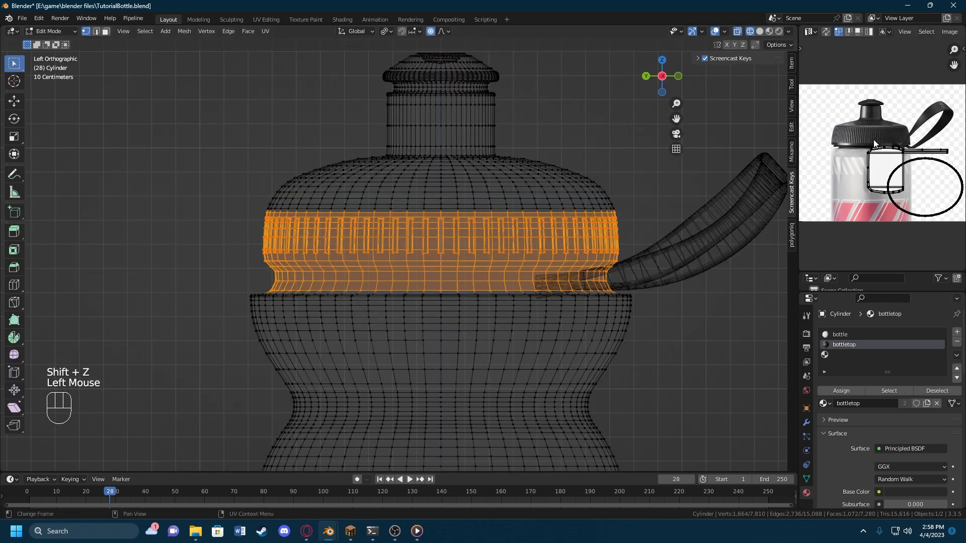
{"action": "left_click", "coordinate": [844, 392]}
{"action": "key", "text": "Tab"}
{"action": "key", "text": "shift+z"}
Step: Inspect the cap, strap and bottle body to check where the two materials meet
{"action": "mouse_move", "coordinate": [518, 282]}
{"action": "middle_mouse_down"}
{"action": "mouse_move", "coordinate": [573, 286]}
{"action": "mouse_move", "coordinate": [571, 261]}
{"action": "mouse_move", "coordinate": [466, 267]}
{"action": "mouse_move", "coordinate": [438, 231]}
{"action": "middle_mouse_up"}
{"action": "left_click", "coordinate": [573, 286]}
{"action": "scroll", "coordinate": [465, 267], "scroll_direction": "down", "scroll_amount": 3}
{"action": "left_click", "coordinate": [393, 221]}
{"action": "scroll", "coordinate": [438, 156], "scroll_direction": "up", "scroll_amount": 2}
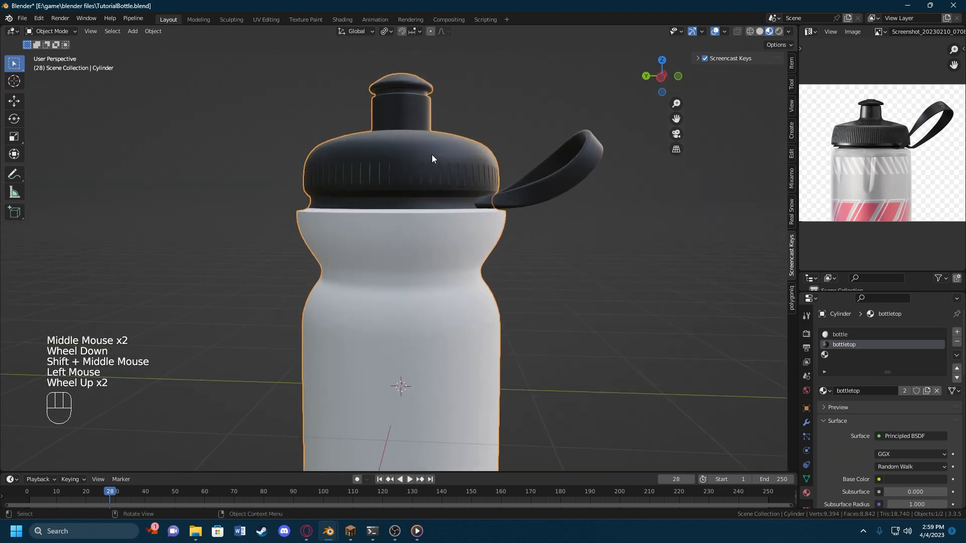
{"action": "middle_click_drag", "start_coordinate": [431, 162], "coordinate": [438, 231]}
{"action": "scroll", "coordinate": [424, 200], "scroll_direction": "up", "scroll_amount": 1, "text": "shift"}
{"action": "scroll", "coordinate": [424, 199], "scroll_direction": "up", "scroll_amount": 1}
{"action": "left_click", "coordinate": [438, 231]}
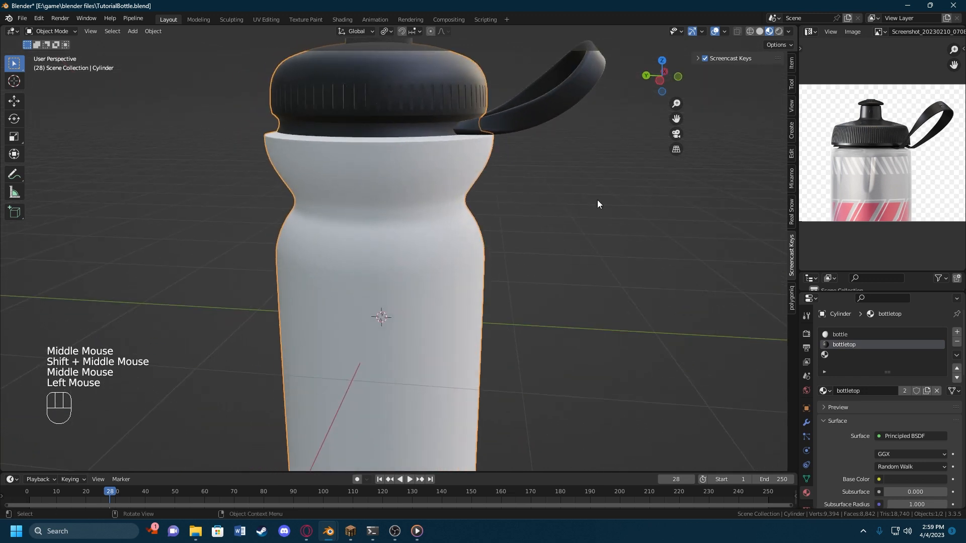
Step: Select the bottle material and adjust its near-white base colour
{"action": "left_click", "coordinate": [840, 334]}
{"action": "scroll", "coordinate": [873, 432], "scroll_direction": "down", "scroll_amount": 3}
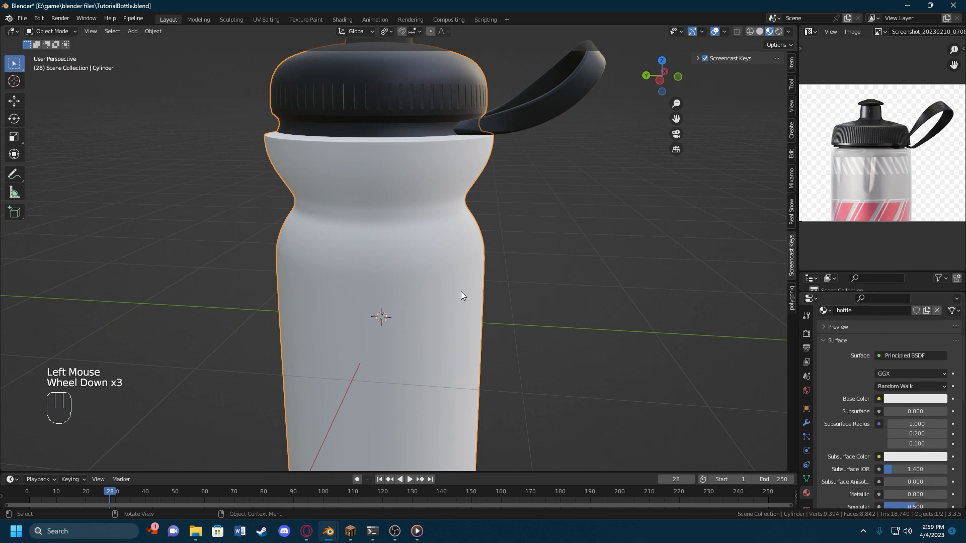
{"action": "middle_click_drag", "start_coordinate": [461, 291], "coordinate": [478, 286]}
{"action": "left_click", "coordinate": [900, 399]}
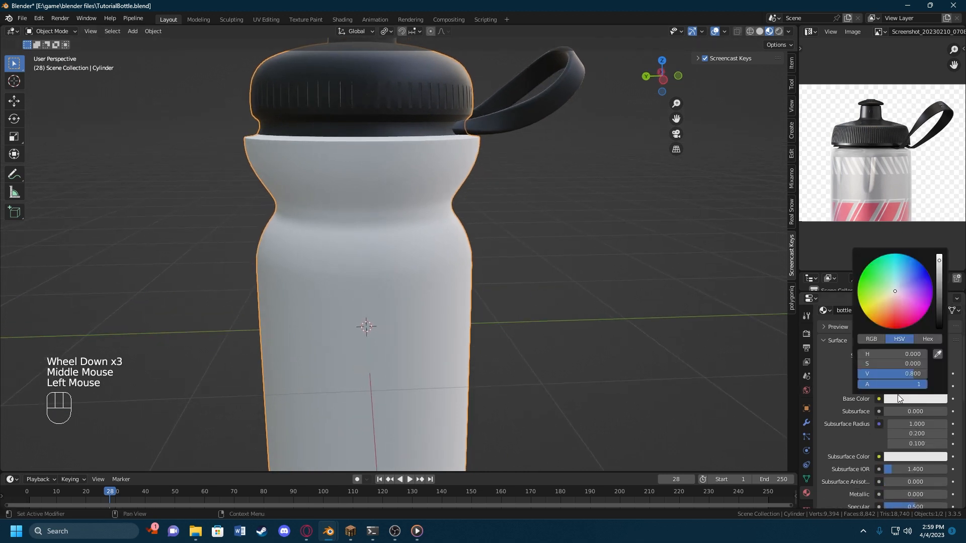
{"action": "mouse_move", "coordinate": [898, 305]}
{"action": "left_mouse_down"}
{"action": "mouse_move", "coordinate": [864, 285]}
{"action": "mouse_move", "coordinate": [890, 302]}
{"action": "mouse_move", "coordinate": [895, 294]}
{"action": "left_mouse_up"}
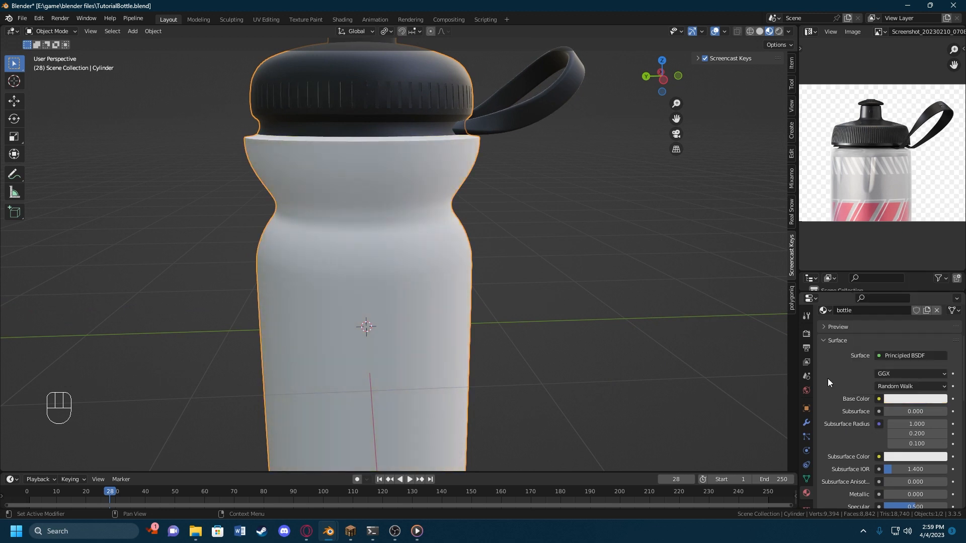
Step: Switch to the Shading workspace and bring up the bottletop material's nodes
{"action": "left_click", "coordinate": [343, 19]}
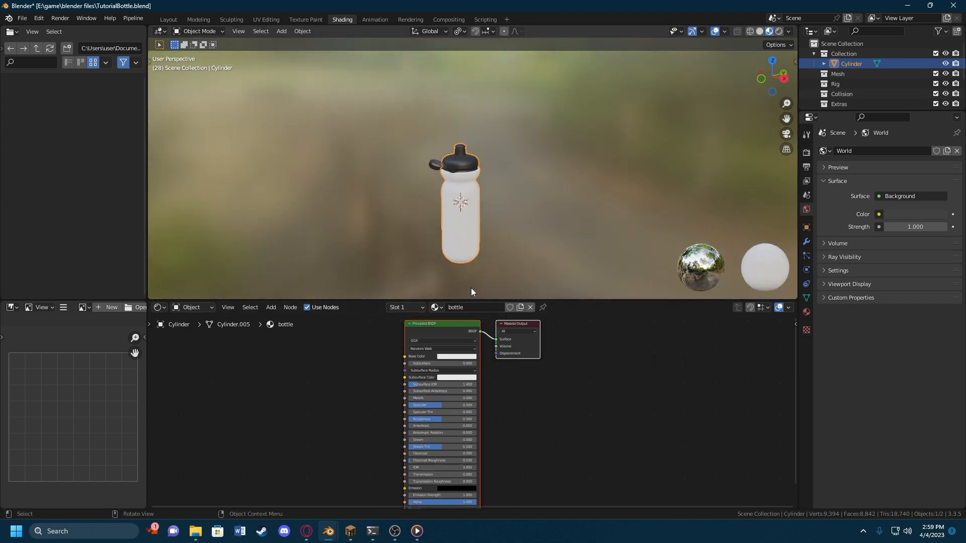
{"action": "scroll", "coordinate": [466, 246], "scroll_direction": "up", "scroll_amount": 2}
{"action": "scroll", "coordinate": [428, 352], "scroll_direction": "up", "scroll_amount": 1}
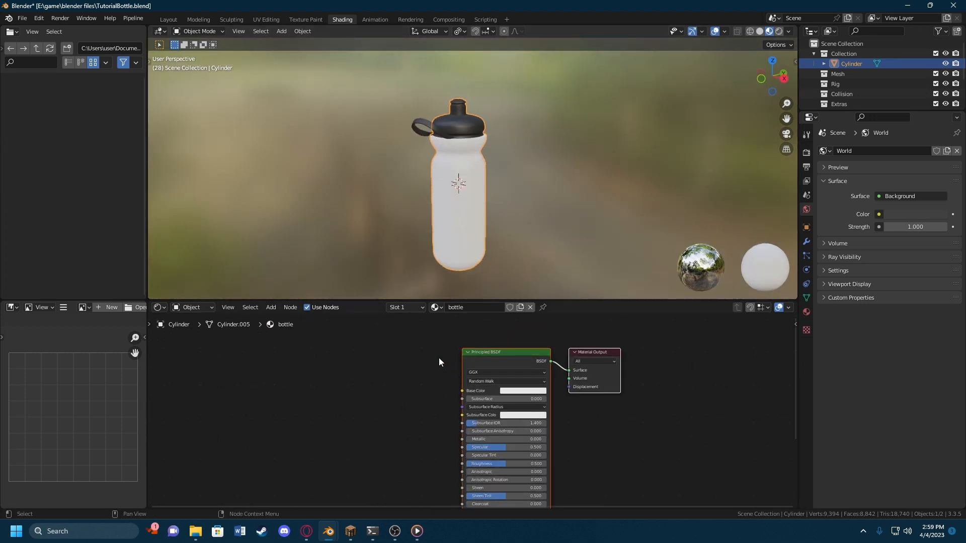
{"action": "scroll", "coordinate": [465, 170], "scroll_direction": "up", "scroll_amount": 1}
{"action": "left_click", "coordinate": [807, 312]}
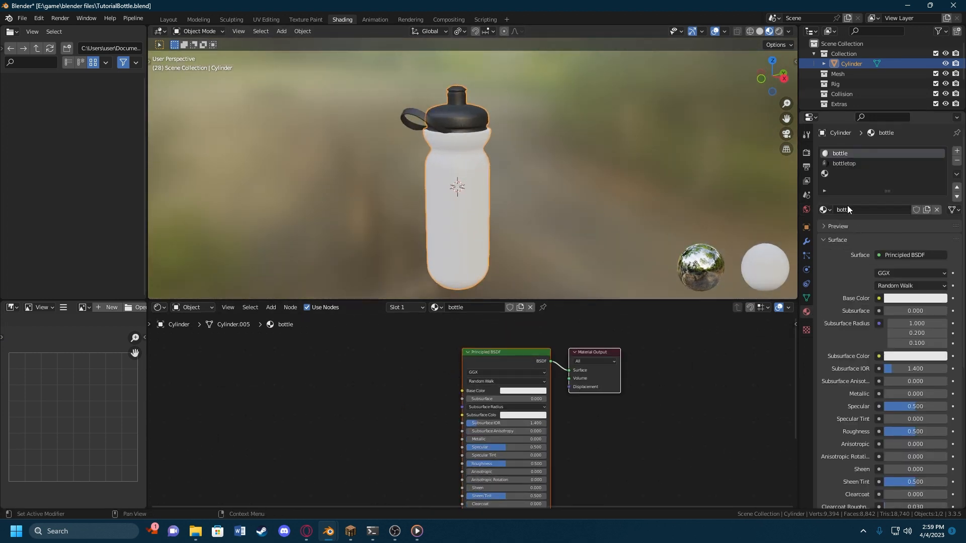
{"action": "left_click", "coordinate": [849, 163]}
{"action": "scroll", "coordinate": [529, 425], "scroll_direction": "up", "scroll_amount": 3}
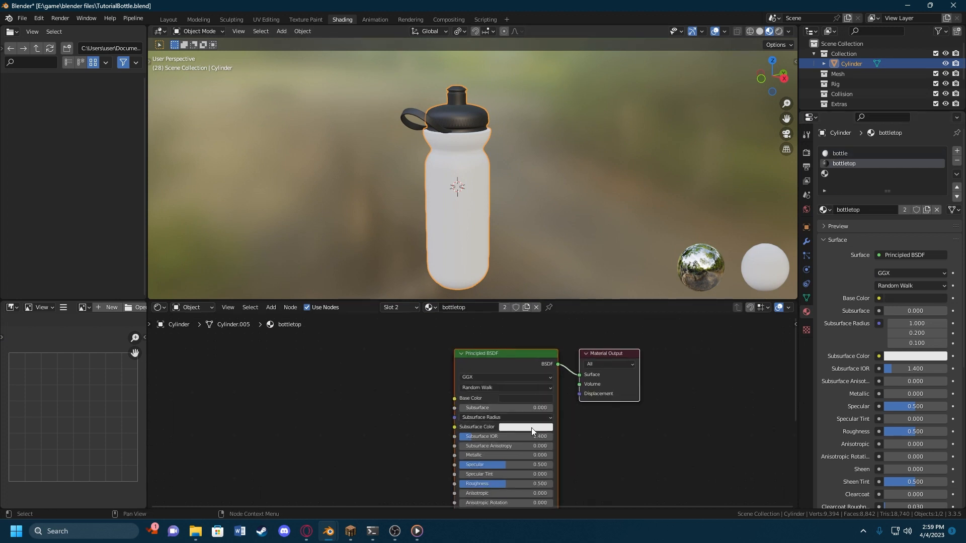
{"action": "left_click", "coordinate": [514, 392]}
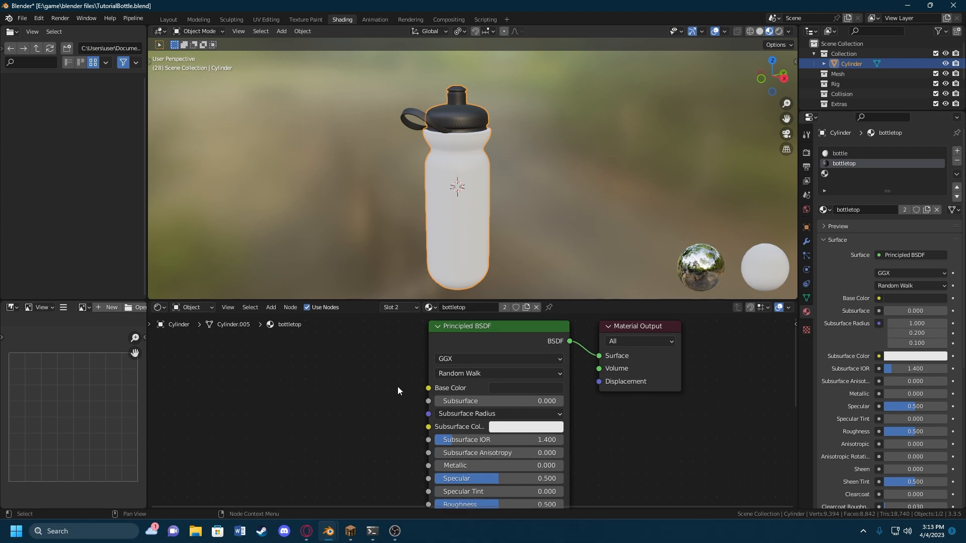
Step: Add a Wave Texture node to the bottletop material and connect its Color output to Base Color
{"action": "scroll", "coordinate": [398, 391], "scroll_direction": "down", "scroll_amount": 1}
{"action": "middle_click_drag", "start_coordinate": [418, 201], "coordinate": [439, 211]}
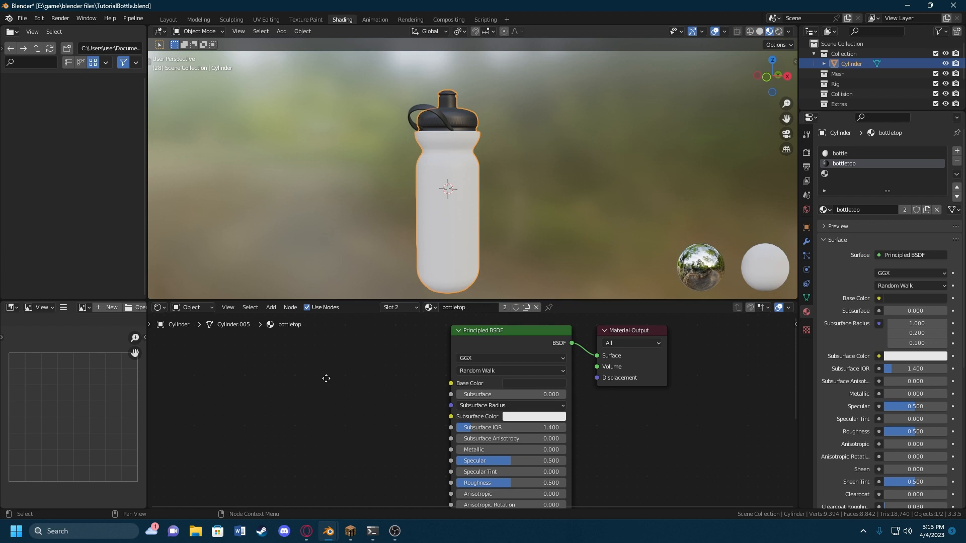
{"action": "middle_click_drag", "start_coordinate": [325, 378], "coordinate": [326, 419]}
{"action": "key", "text": "shift+a"}
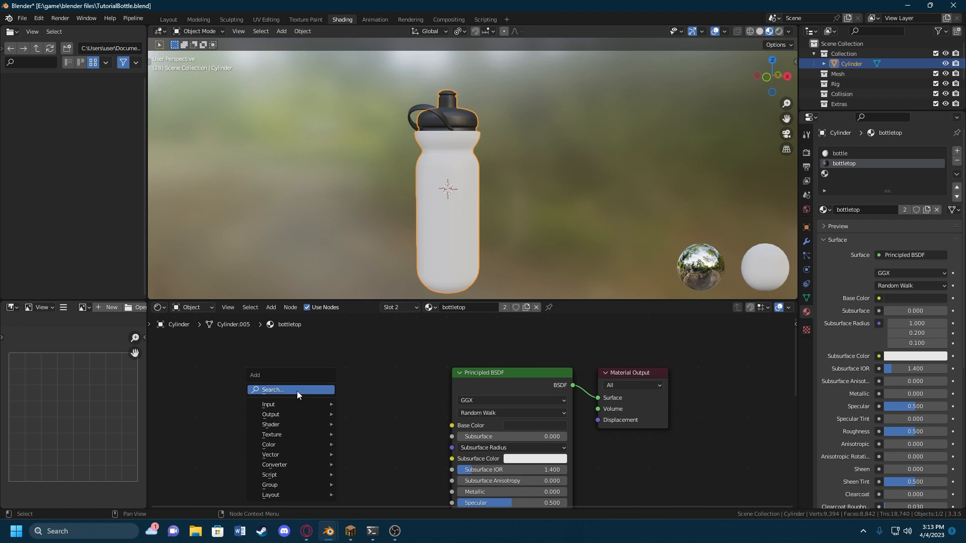
{"action": "mouse_move", "coordinate": [293, 437]}
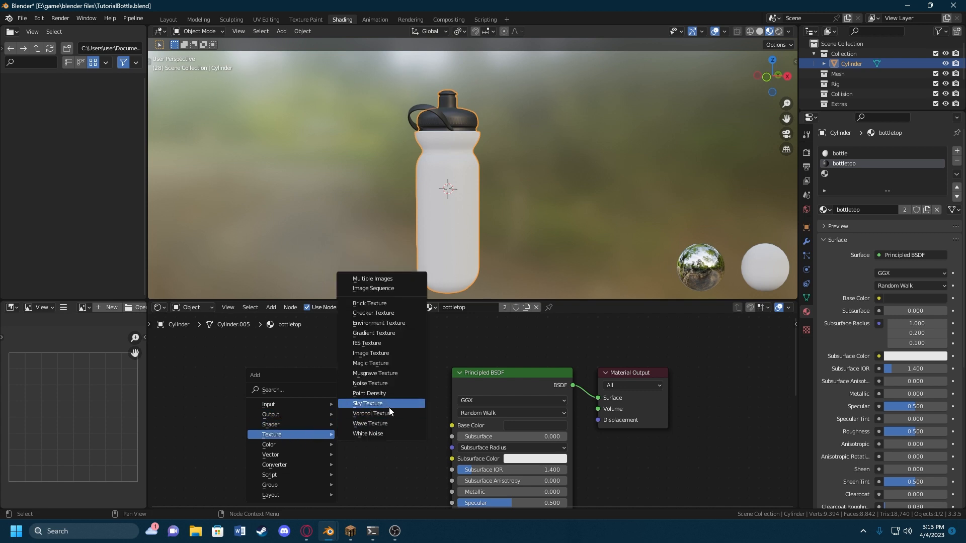
{"action": "left_click", "coordinate": [374, 425]}
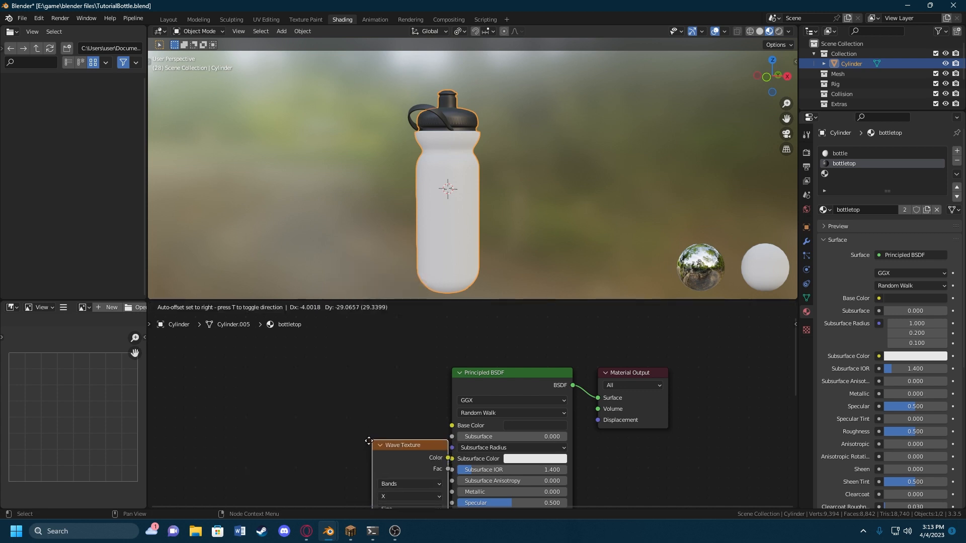
{"action": "left_click", "coordinate": [305, 406]}
{"action": "left_click_drag", "start_coordinate": [377, 420], "coordinate": [452, 425]}
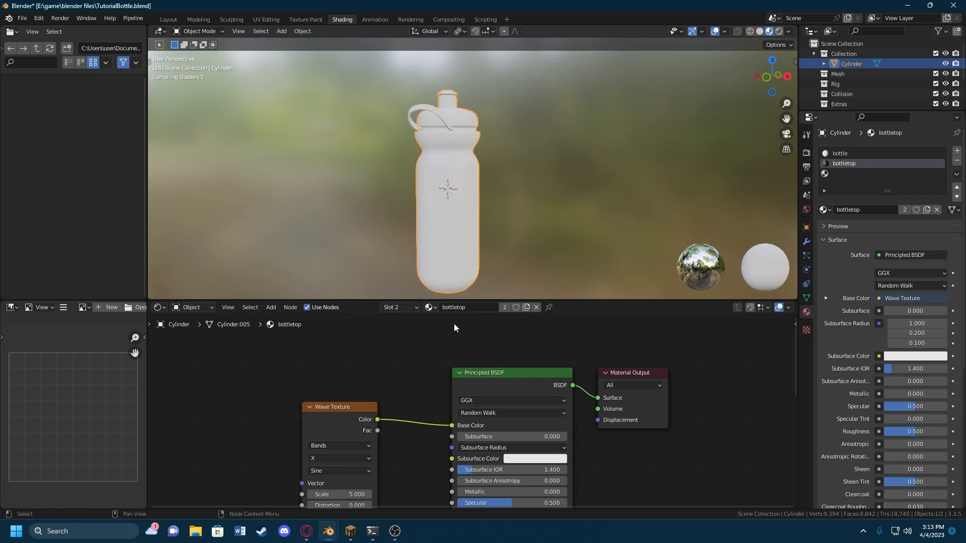
{"action": "scroll", "coordinate": [449, 111], "scroll_direction": "up", "scroll_amount": 5}
{"action": "middle_click_drag", "start_coordinate": [469, 113], "coordinate": [571, 199]}
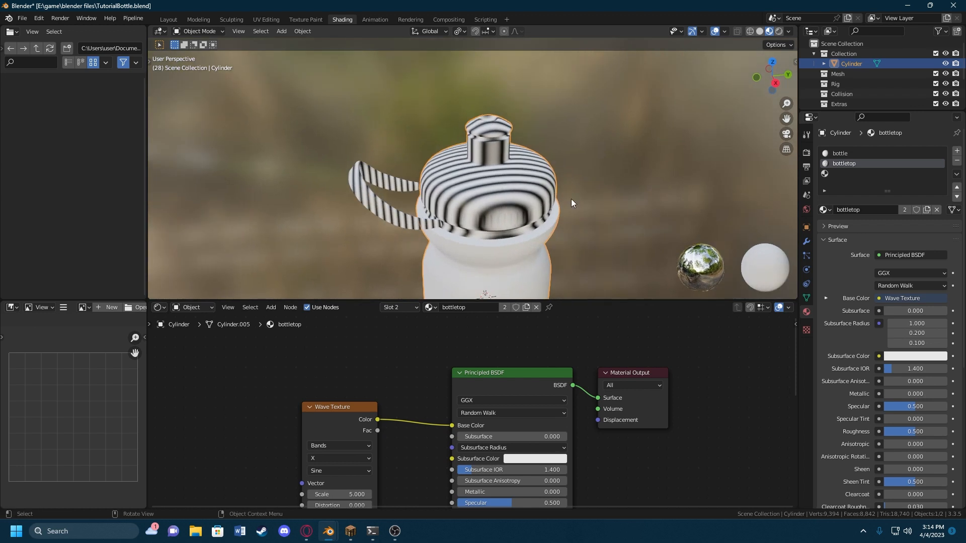
Step: Set the Wave Texture's Distortion to 37
{"action": "middle_click_drag", "start_coordinate": [362, 395], "coordinate": [364, 308]}
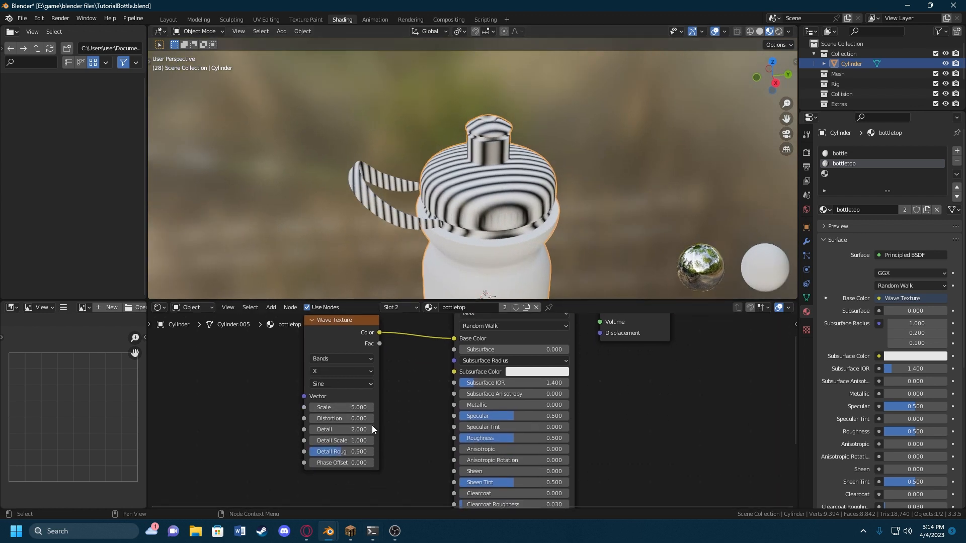
{"action": "left_click_drag", "start_coordinate": [352, 418], "coordinate": [434, 418]}
{"action": "middle_click_drag", "start_coordinate": [387, 209], "coordinate": [465, 194]}
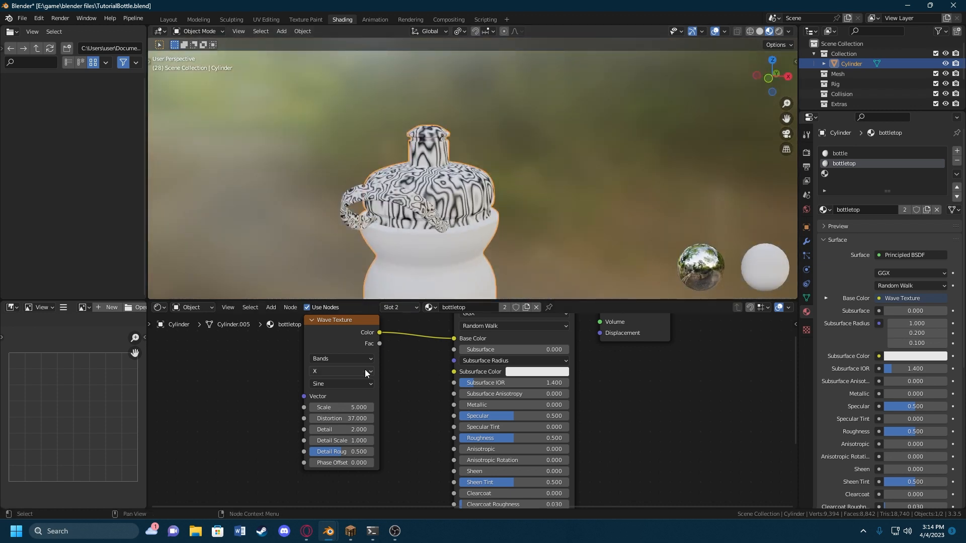
Step: Disconnect the Wave Texture from Base Color and delete the node
{"action": "middle_click_drag", "start_coordinate": [390, 365], "coordinate": [370, 433]}
{"action": "left_click_drag", "start_coordinate": [433, 405], "coordinate": [395, 395]}
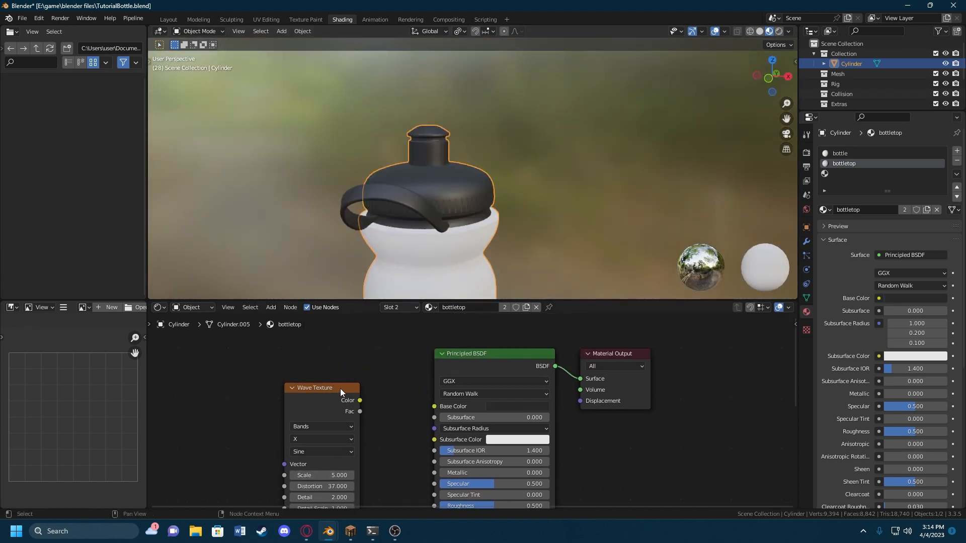
{"action": "left_click", "coordinate": [340, 389]}
{"action": "key", "text": "x"}
{"action": "middle_click_drag", "start_coordinate": [435, 292], "coordinate": [449, 265]}
{"action": "middle_click_drag", "start_coordinate": [481, 216], "coordinate": [373, 213]}
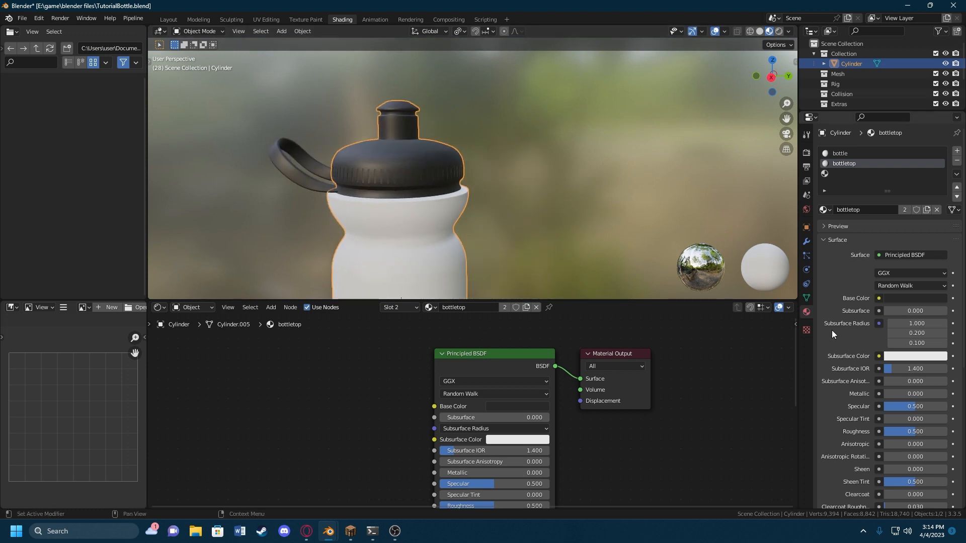
Step: Select the bottle material and set its Transmission to 1 and its Roughness to 0
{"action": "middle_click_drag", "start_coordinate": [424, 258], "coordinate": [404, 186]}
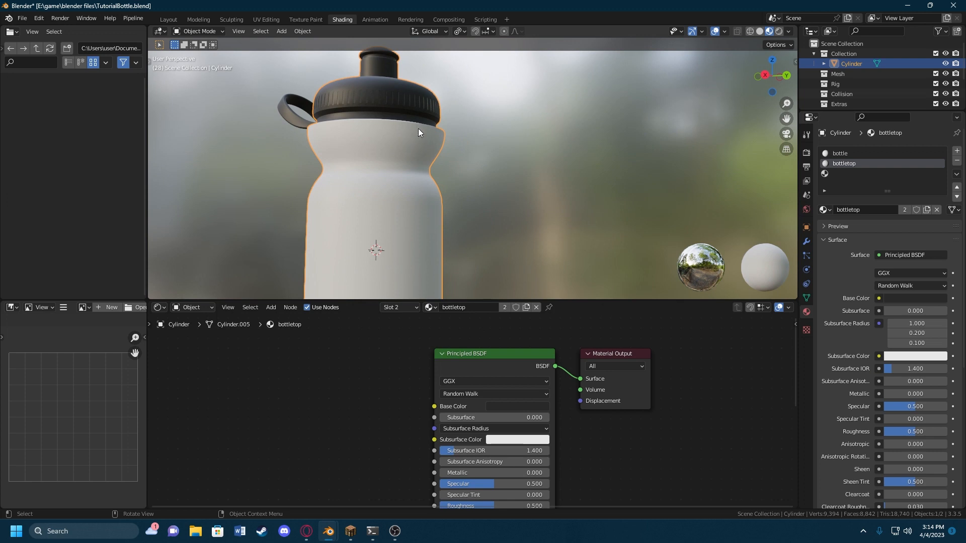
{"action": "left_click", "coordinate": [858, 154]}
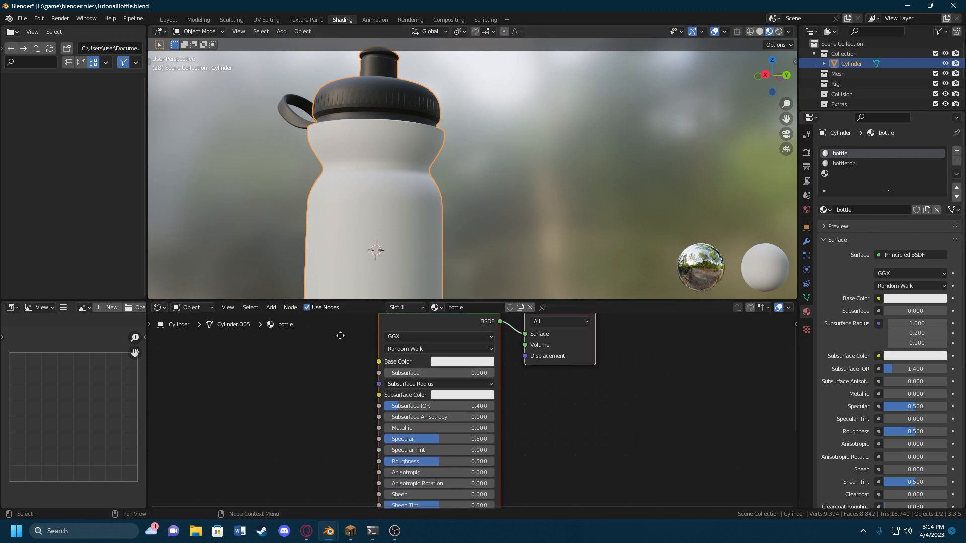
{"action": "middle_click_drag", "start_coordinate": [336, 402], "coordinate": [306, 309]}
{"action": "middle_click_drag", "start_coordinate": [372, 176], "coordinate": [405, 206]}
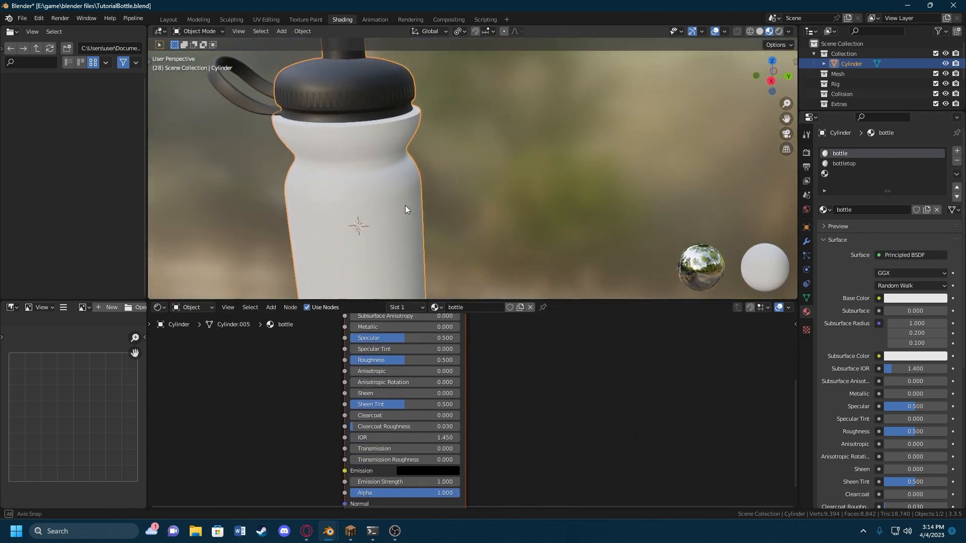
{"action": "double_click", "coordinate": [418, 448]}
{"action": "type", "text": "1"}
{"action": "key", "text": "Return"}
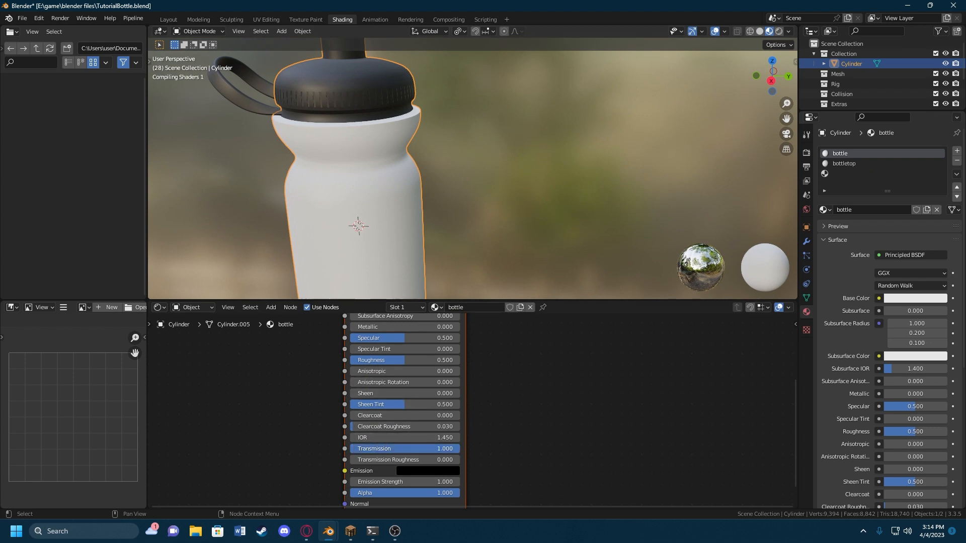
{"action": "double_click", "coordinate": [413, 360]}
{"action": "type", "text": "0"}
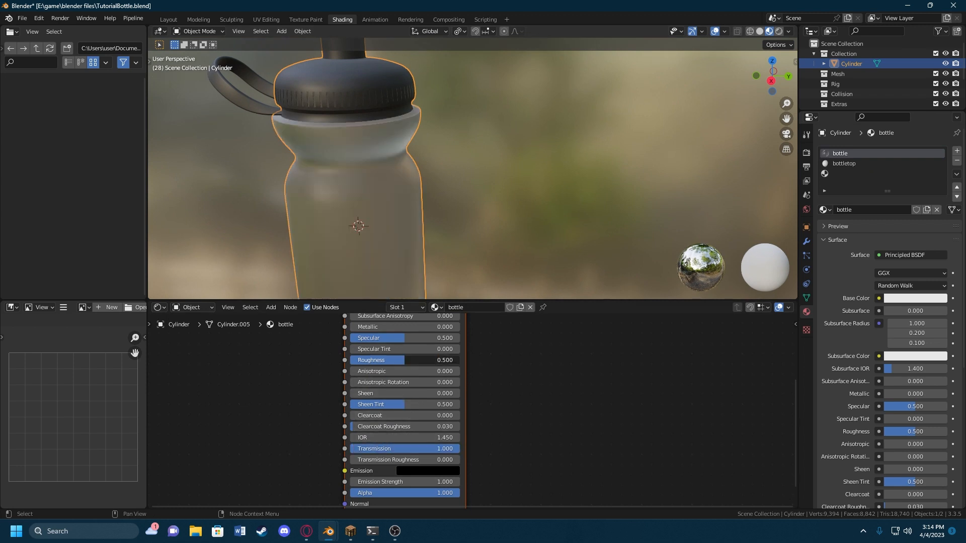
{"action": "key", "text": "Return"}
Step: Preview the transparent bottle in rendered shading and return the viewport to Material Preview
{"action": "mouse_move", "coordinate": [368, 214]}
{"action": "middle_mouse_down"}
{"action": "mouse_move", "coordinate": [410, 210]}
{"action": "mouse_move", "coordinate": [354, 214]}
{"action": "mouse_move", "coordinate": [343, 187]}
{"action": "mouse_move", "coordinate": [388, 164]}
{"action": "mouse_move", "coordinate": [283, 137]}
{"action": "mouse_move", "coordinate": [442, 179]}
{"action": "mouse_move", "coordinate": [453, 168]}
{"action": "mouse_move", "coordinate": [498, 225]}
{"action": "mouse_move", "coordinate": [429, 187]}
{"action": "middle_mouse_up"}
{"action": "left_click", "coordinate": [779, 31]}
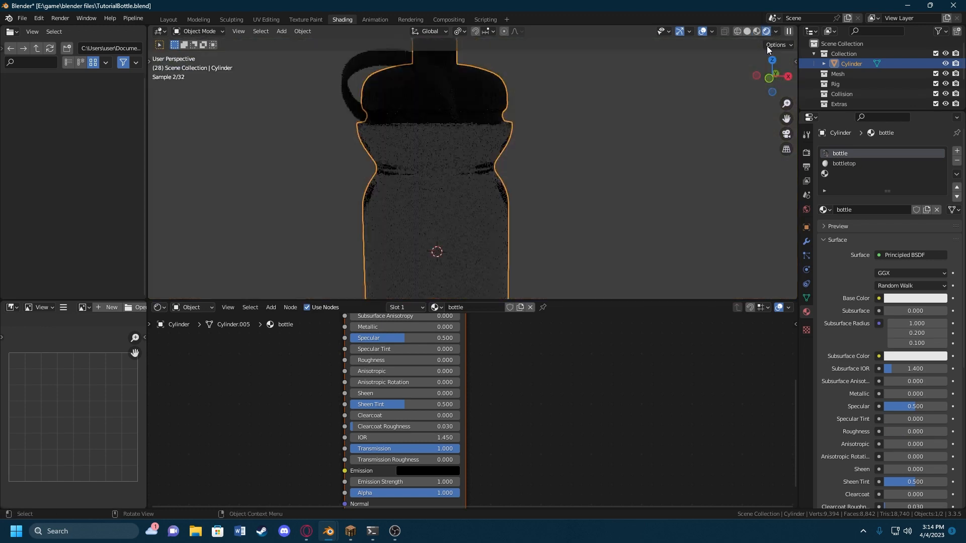
{"action": "mouse_move", "coordinate": [562, 185]}
{"action": "middle_mouse_down"}
{"action": "mouse_move", "coordinate": [504, 189]}
{"action": "mouse_move", "coordinate": [469, 161]}
{"action": "mouse_move", "coordinate": [502, 182]}
{"action": "middle_mouse_up"}
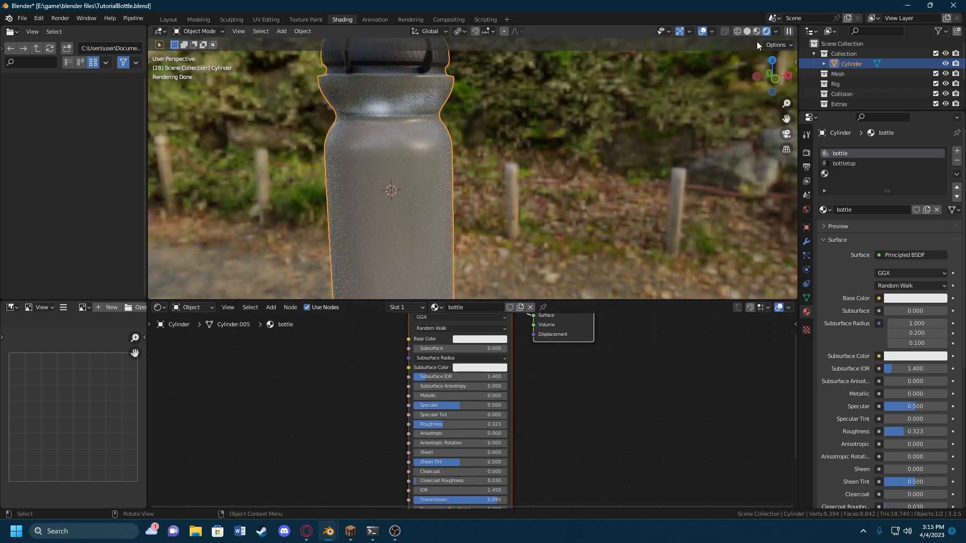
{"action": "left_click", "coordinate": [756, 32]}
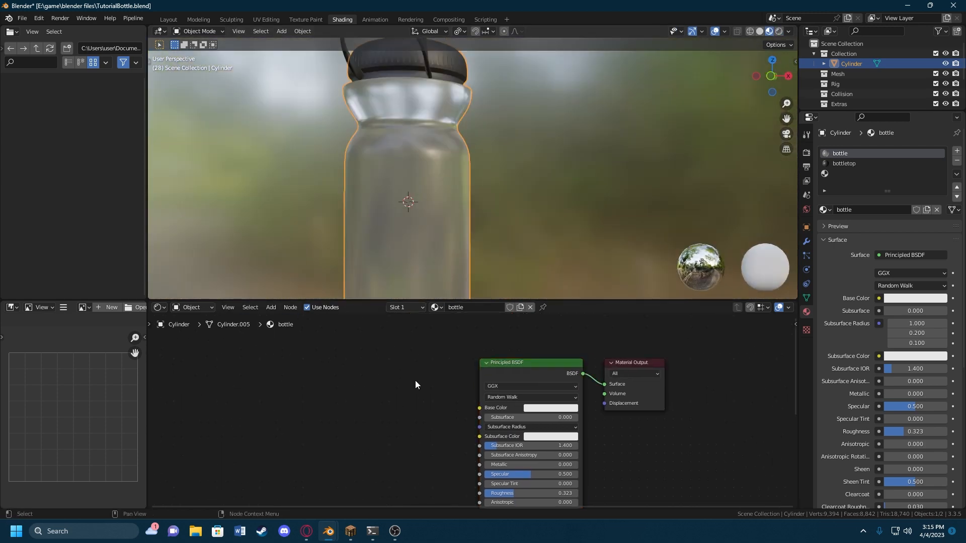
Step: Add a Noise Texture node beside the Principled BSDF in the bottle material
{"action": "key", "text": "shift+a"}
{"action": "mouse_move", "coordinate": [351, 429]}
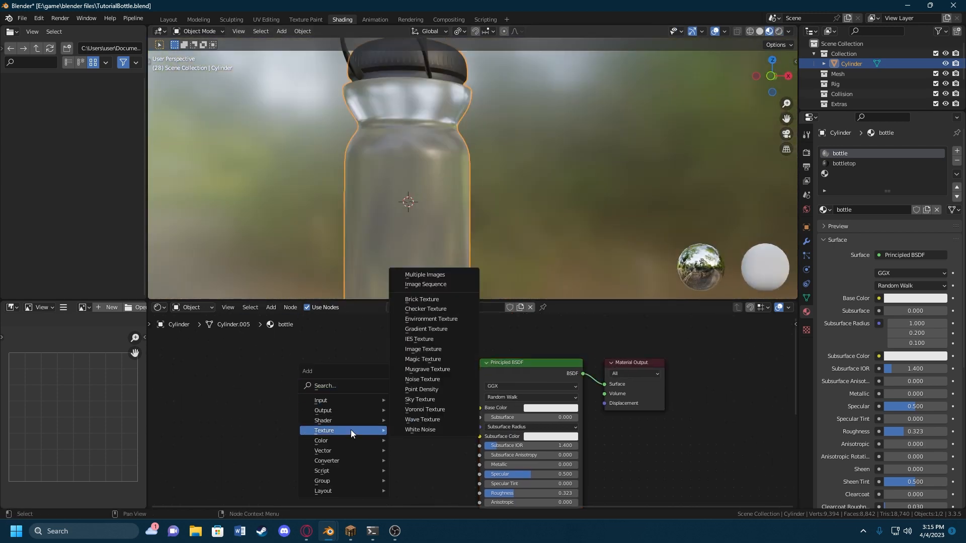
{"action": "left_click", "coordinate": [422, 379]}
{"action": "left_click", "coordinate": [400, 386]}
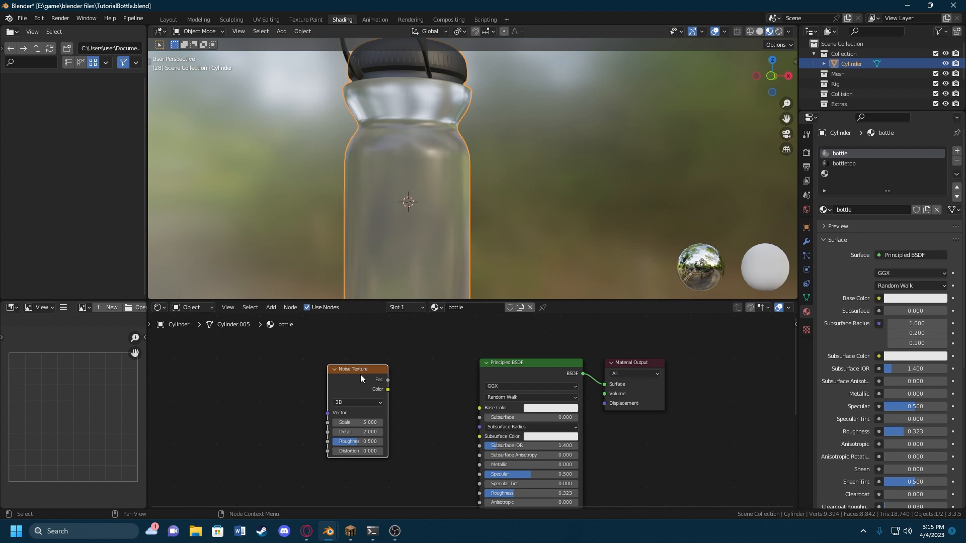
{"action": "key", "text": "ctrl+t"}
{"action": "key", "text": "ctrl+z"}
Step: Try the Noise Texture's Fac and Color outputs on the bottle's Base Color, and delete the node
{"action": "left_click_drag", "start_coordinate": [388, 379], "coordinate": [479, 408]}
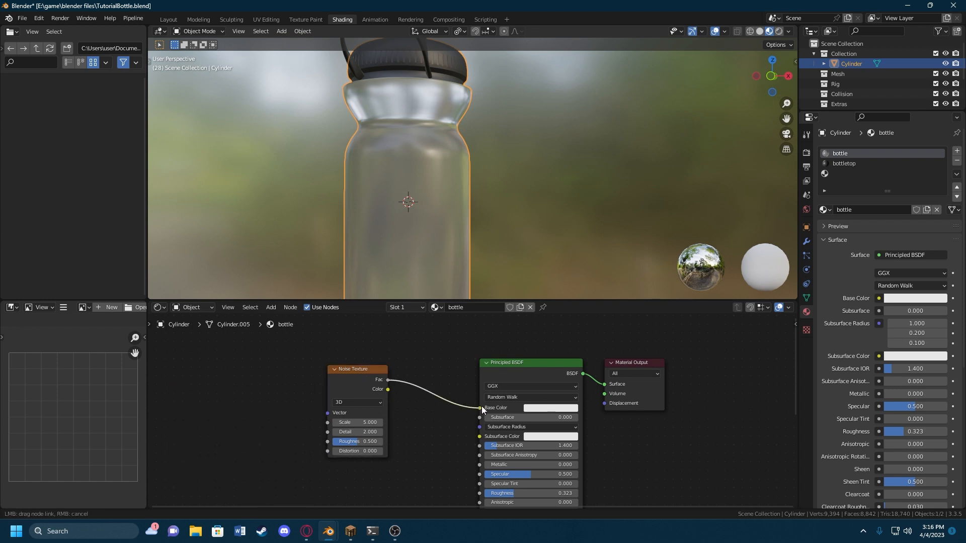
{"action": "middle_click_drag", "start_coordinate": [433, 200], "coordinate": [423, 211]}
{"action": "left_click_drag", "start_coordinate": [386, 390], "coordinate": [480, 408]}
{"action": "middle_click_drag", "start_coordinate": [493, 169], "coordinate": [319, 134]}
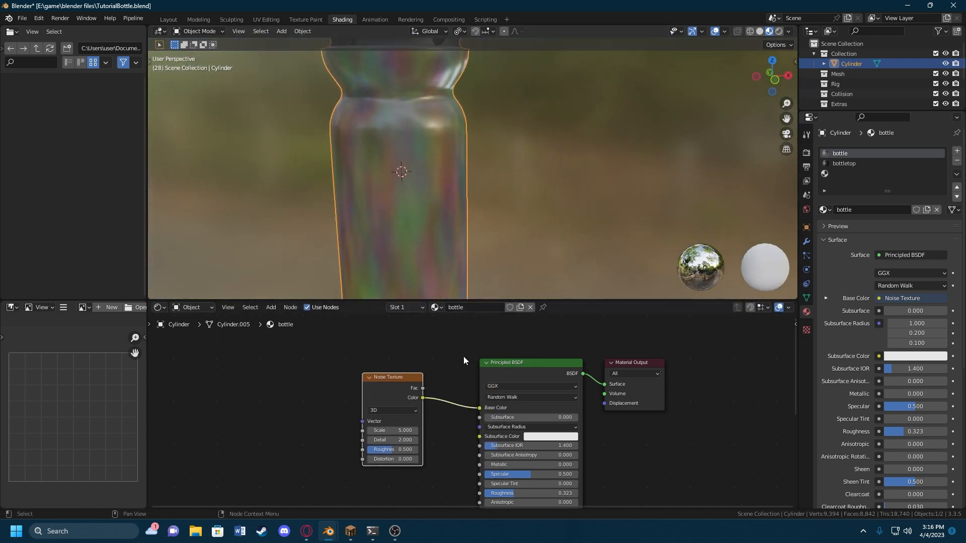
{"action": "key", "text": "x"}
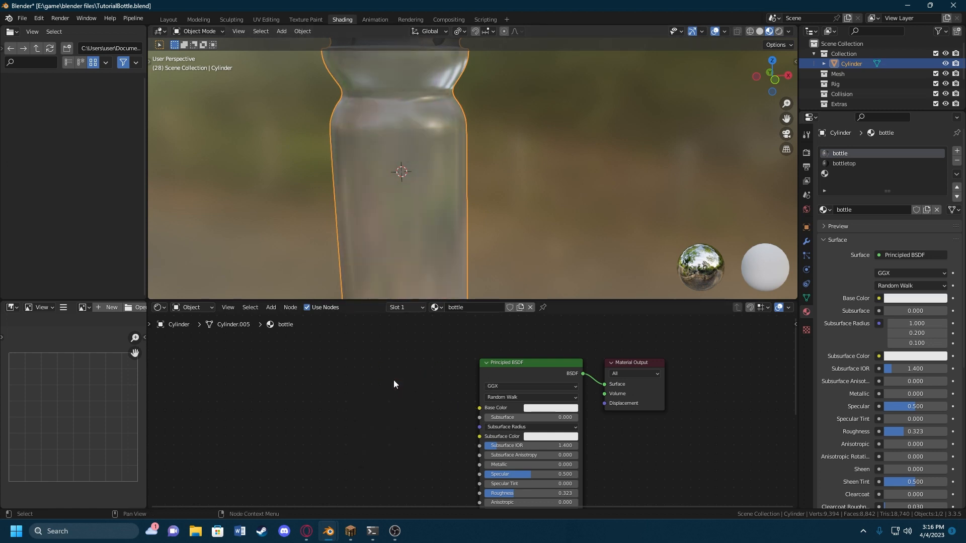
Step: Add a Musgrave Texture node to the bottle material and connect its Height output to Base Color
{"action": "key", "text": "shift+a"}
{"action": "mouse_move", "coordinate": [394, 380]}
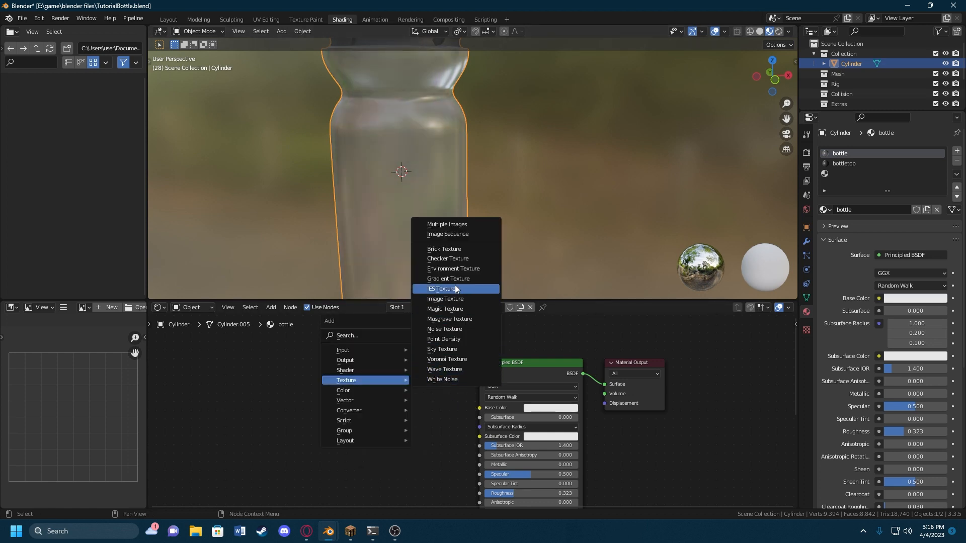
{"action": "left_click", "coordinate": [450, 319]}
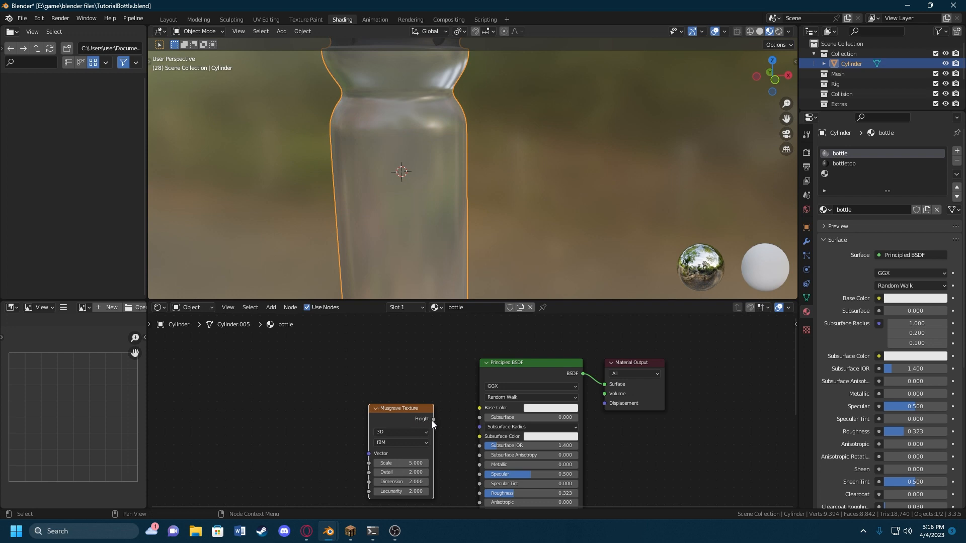
{"action": "left_click_drag", "start_coordinate": [434, 420], "coordinate": [481, 408]}
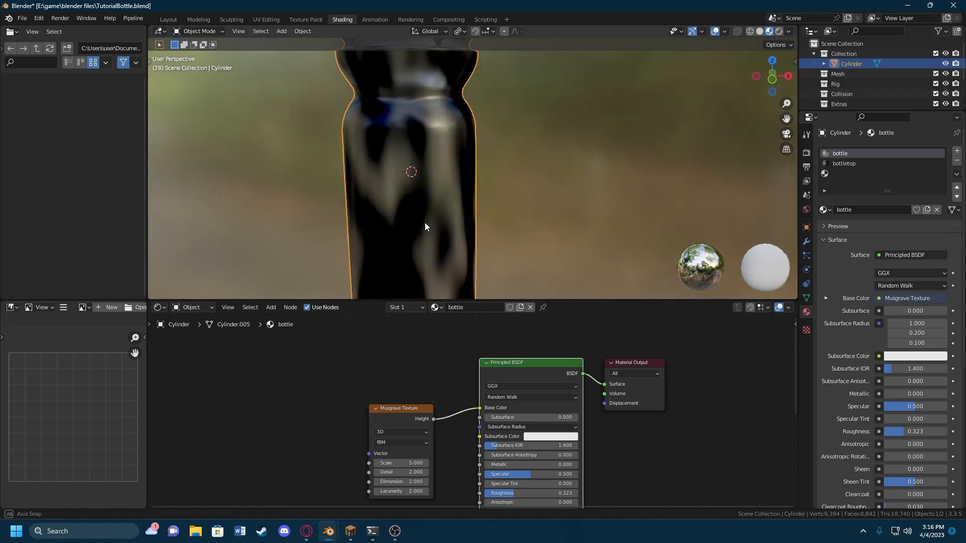
{"action": "scroll", "coordinate": [421, 195], "scroll_direction": "down", "scroll_amount": 2}
{"action": "middle_click_drag", "start_coordinate": [424, 222], "coordinate": [403, 130]}
{"action": "middle_click_drag", "start_coordinate": [403, 130], "coordinate": [378, 123]}
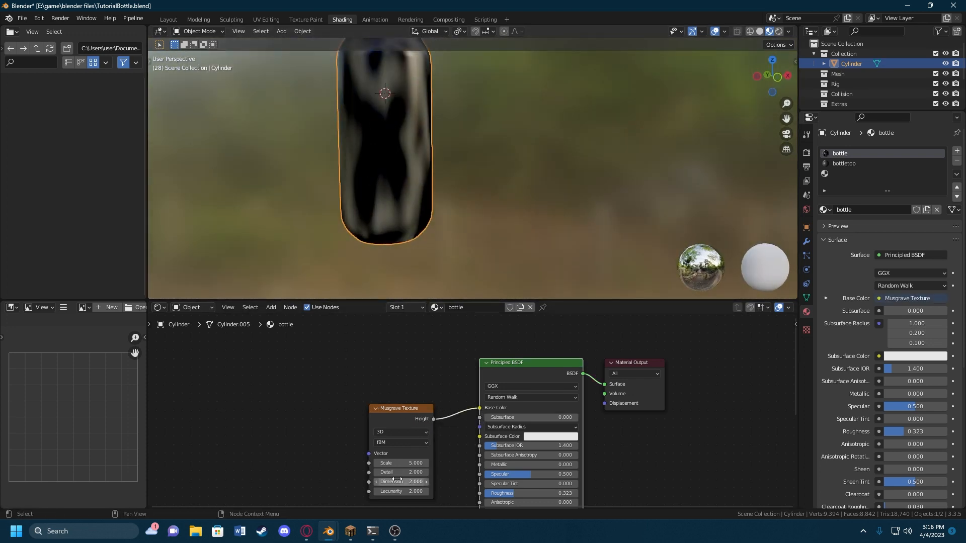
Step: Set the Musgrave Texture's Scale to 18.5 and move its Height link from Base Color to Roughness
{"action": "left_click_drag", "start_coordinate": [400, 463], "coordinate": [468, 463]}
{"action": "middle_click_drag", "start_coordinate": [389, 137], "coordinate": [473, 206], "text": "shift"}
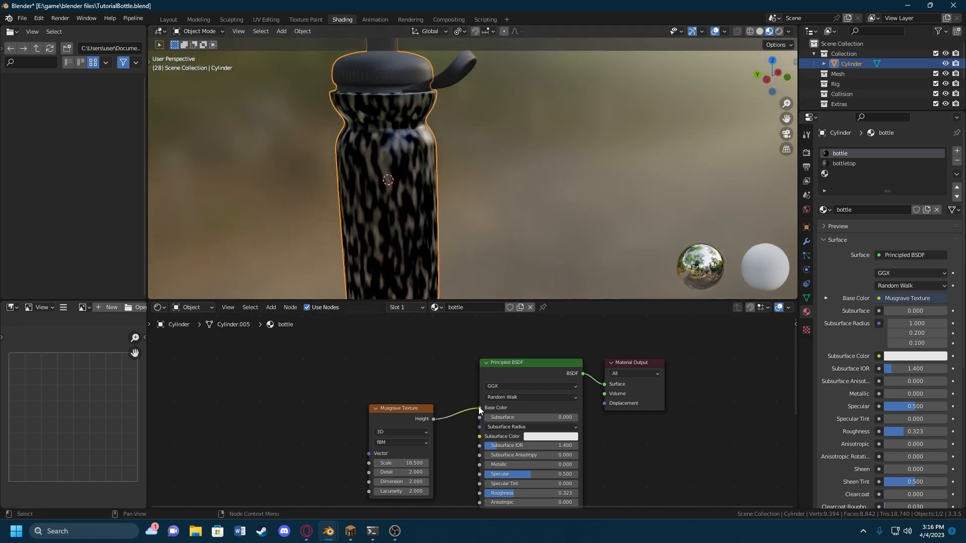
{"action": "left_click_drag", "start_coordinate": [480, 408], "coordinate": [480, 484]}
{"action": "middle_click_drag", "start_coordinate": [418, 239], "coordinate": [355, 200]}
{"action": "scroll", "coordinate": [423, 172], "scroll_direction": "up", "scroll_amount": 6}
{"action": "middle_click_drag", "start_coordinate": [427, 171], "coordinate": [390, 226]}
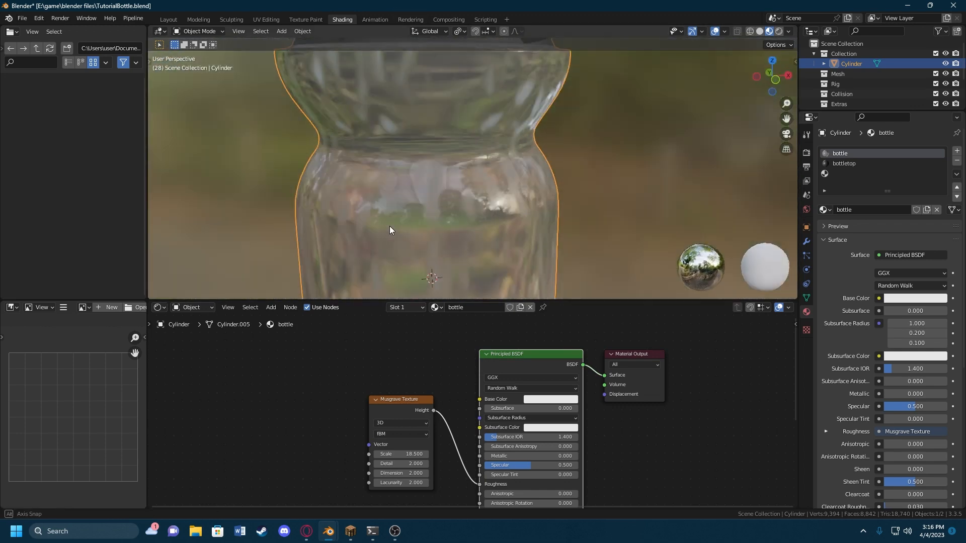
Step: Set the Musgrave Texture's Scale to 36.2, disconnect it from Roughness and preview the bottle in rendered shading
{"action": "left_click_drag", "start_coordinate": [401, 454], "coordinate": [437, 454]}
{"action": "middle_click_drag", "start_coordinate": [463, 189], "coordinate": [440, 214]}
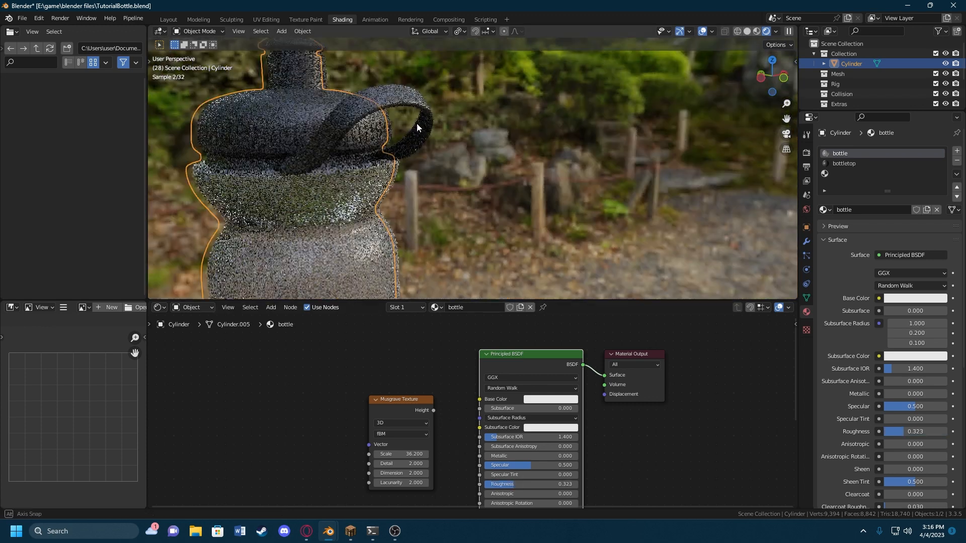
{"action": "scroll", "coordinate": [211, 268], "scroll_direction": "up", "scroll_amount": 3}
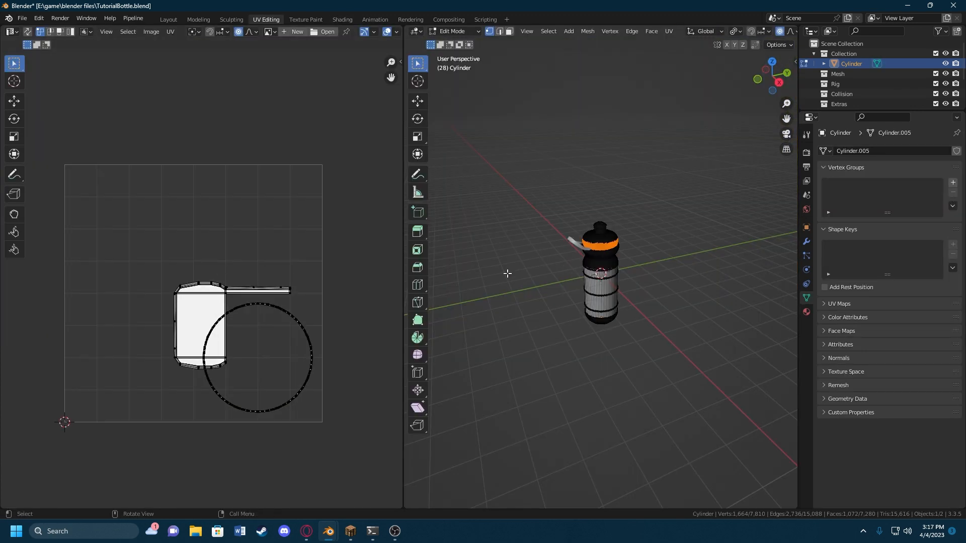
Step: Select the bottle's entire mesh and all its UVs in Edit Mode and unwrap them with Smart UV Project
{"action": "scroll", "coordinate": [527, 272], "scroll_direction": "up", "scroll_amount": 2}
{"action": "mouse_move", "coordinate": [645, 275]}
{"action": "middle_mouse_down", "text": "shift"}
{"action": "mouse_move", "coordinate": [502, 221]}
{"action": "mouse_move", "coordinate": [611, 233]}
{"action": "middle_mouse_up", "text": "shift"}
{"action": "scroll", "coordinate": [515, 207], "scroll_direction": "up", "scroll_amount": 3}
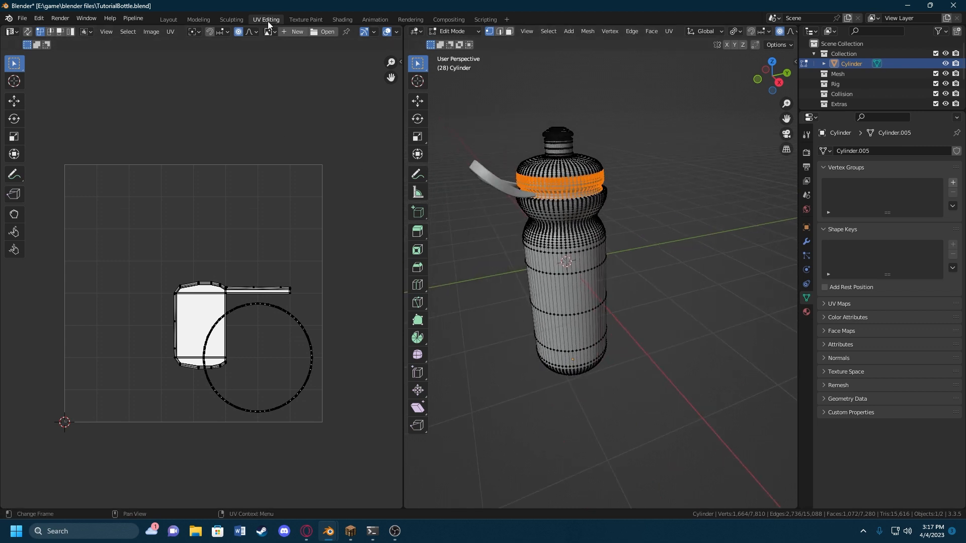
{"action": "middle_click_drag", "start_coordinate": [613, 241], "coordinate": [615, 242]}
{"action": "key", "text": "a"}
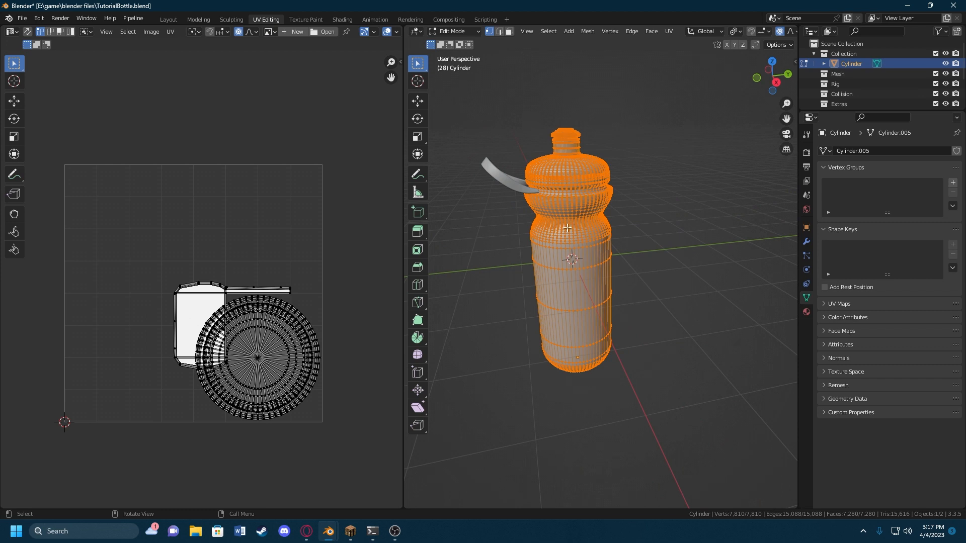
{"action": "key", "text": "a"}
{"action": "key", "text": "u"}
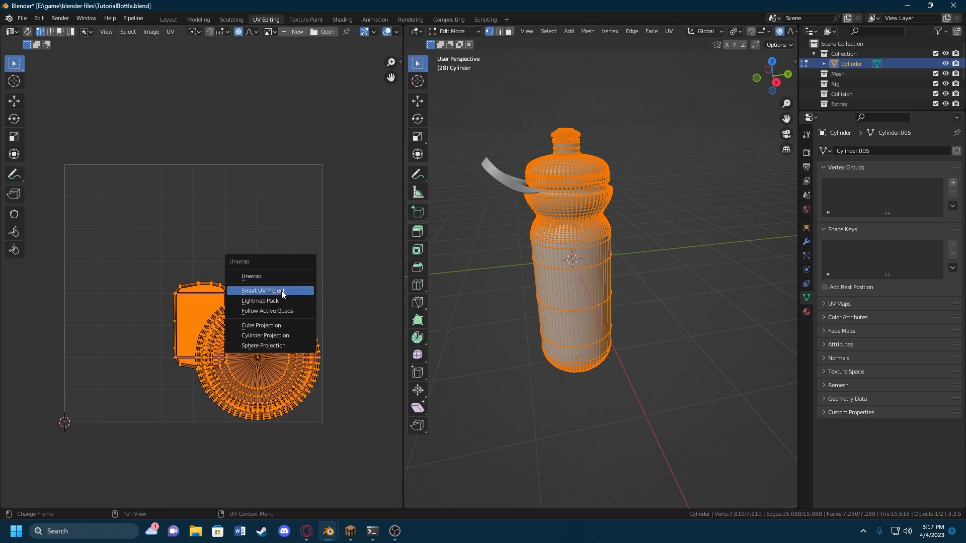
{"action": "left_click", "coordinate": [286, 292]}
{"action": "left_click", "coordinate": [319, 375]}
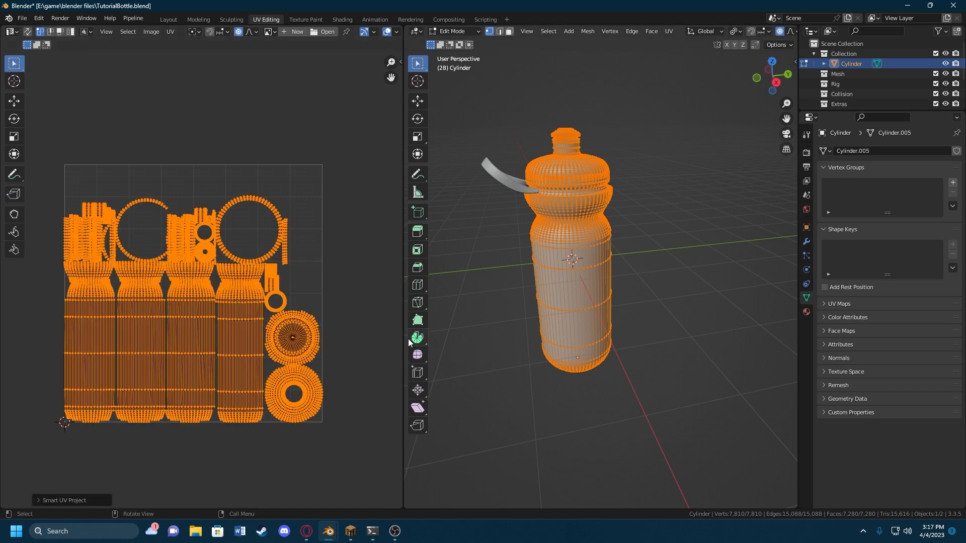
{"action": "key", "text": "Tab"}
{"action": "key", "text": "Tab"}
{"action": "middle_click_drag", "start_coordinate": [328, 296], "coordinate": [272, 279]}
{"action": "left_click", "coordinate": [379, 282]}
{"action": "middle_click_drag", "start_coordinate": [552, 266], "coordinate": [572, 258]}
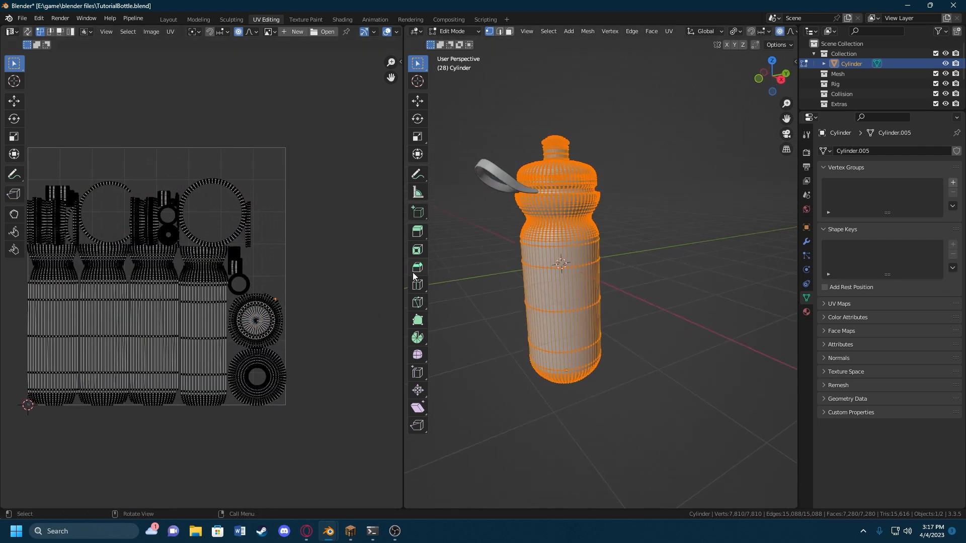
Step: Reconnect the Musgrave Height output to the bottle's Roughness and add Texture Coordinate and Mapping nodes feeding its Vector input
{"action": "left_click", "coordinate": [342, 19]}
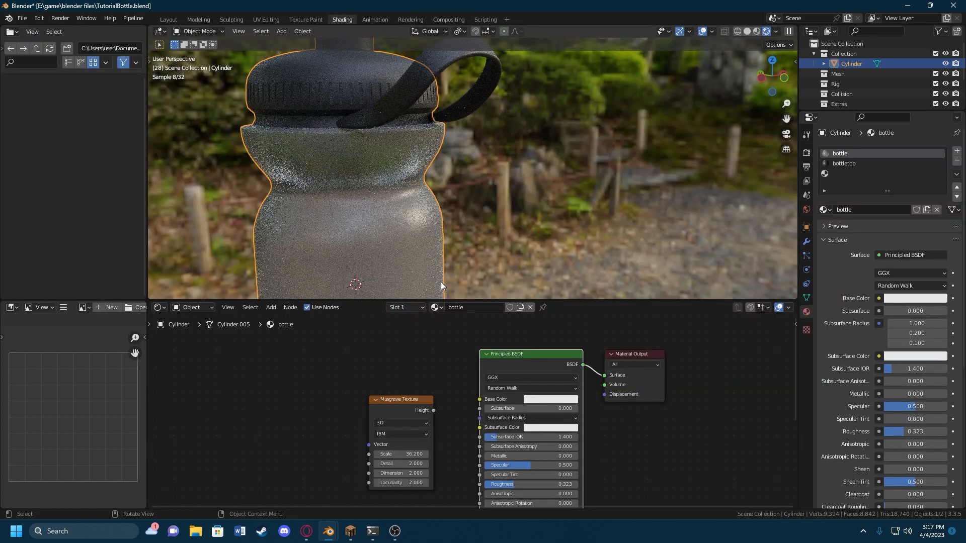
{"action": "left_click_drag", "start_coordinate": [433, 410], "coordinate": [498, 395]}
{"action": "left_click_drag", "start_coordinate": [433, 410], "coordinate": [483, 484]}
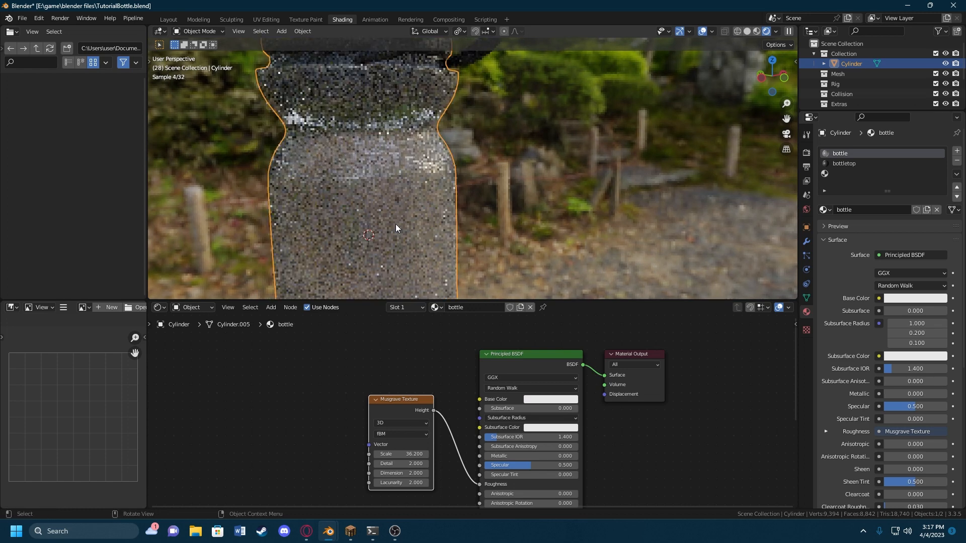
{"action": "key", "text": "ctrl+t"}
{"action": "left_click_drag", "start_coordinate": [274, 446], "coordinate": [296, 452]}
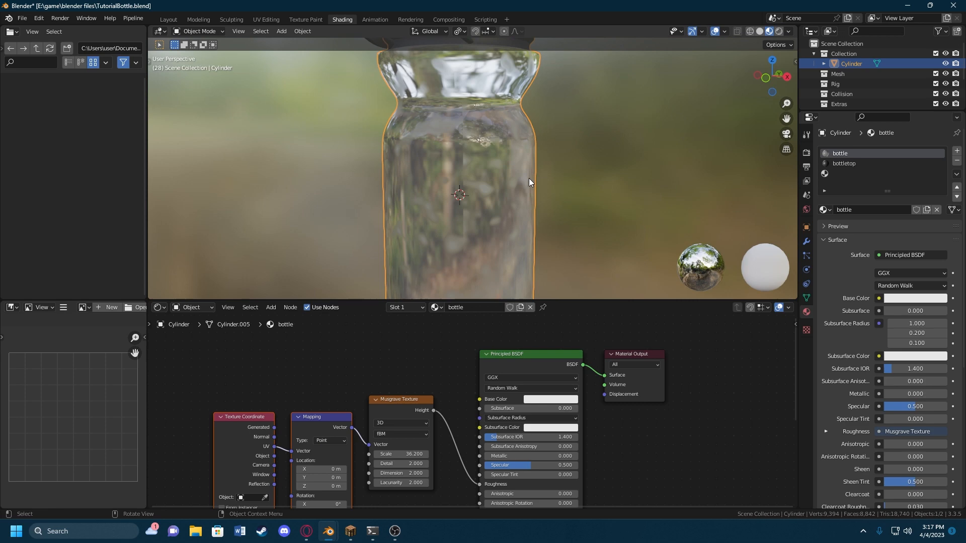
{"action": "middle_click_drag", "start_coordinate": [529, 178], "coordinate": [548, 116]}
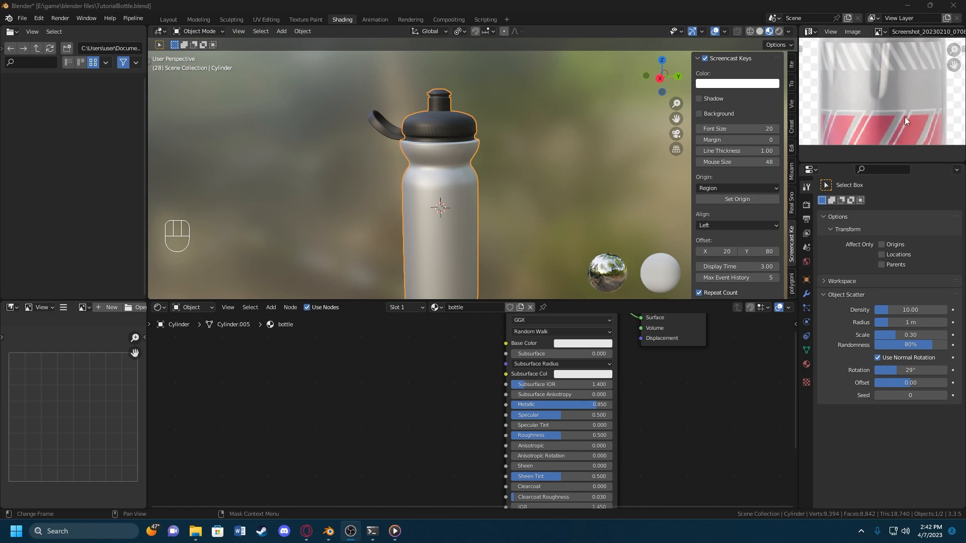
Step: Examine the striped area of the reference photo and compare it with the upper part of the bottle model
{"action": "scroll", "coordinate": [886, 65], "scroll_direction": "up", "scroll_amount": 1}
{"action": "middle_click_drag", "start_coordinate": [886, 65], "coordinate": [841, 86]}
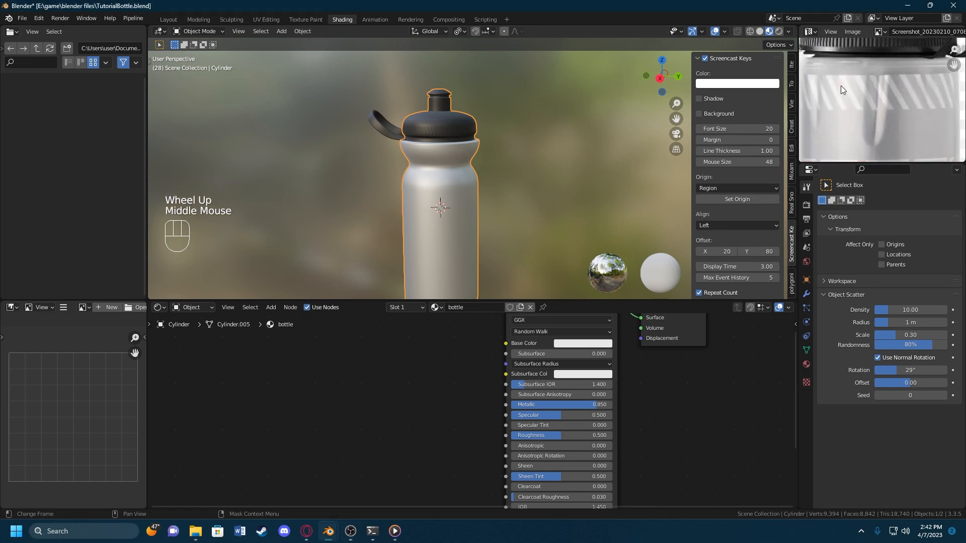
{"action": "middle_click_drag", "start_coordinate": [454, 182], "coordinate": [470, 170]}
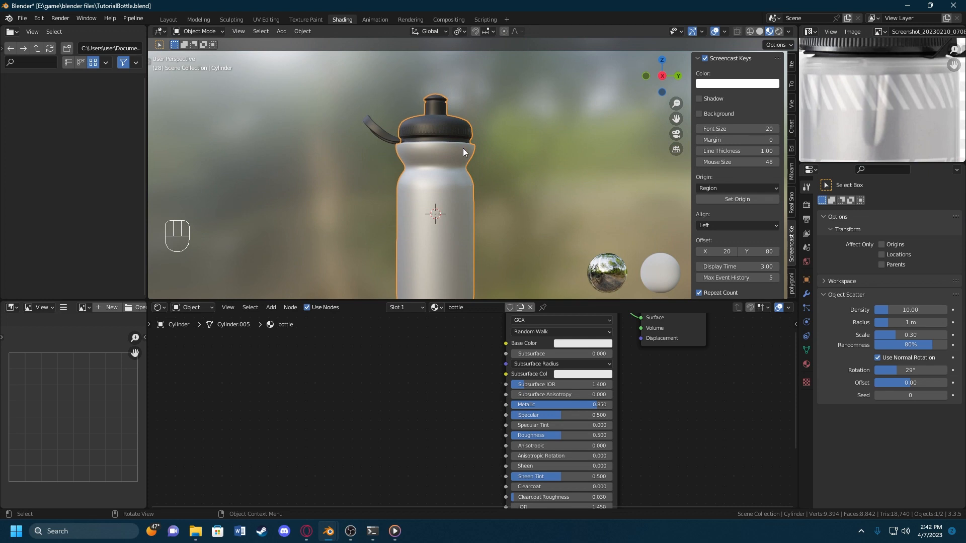
{"action": "middle_click_drag", "start_coordinate": [456, 169], "coordinate": [437, 177]}
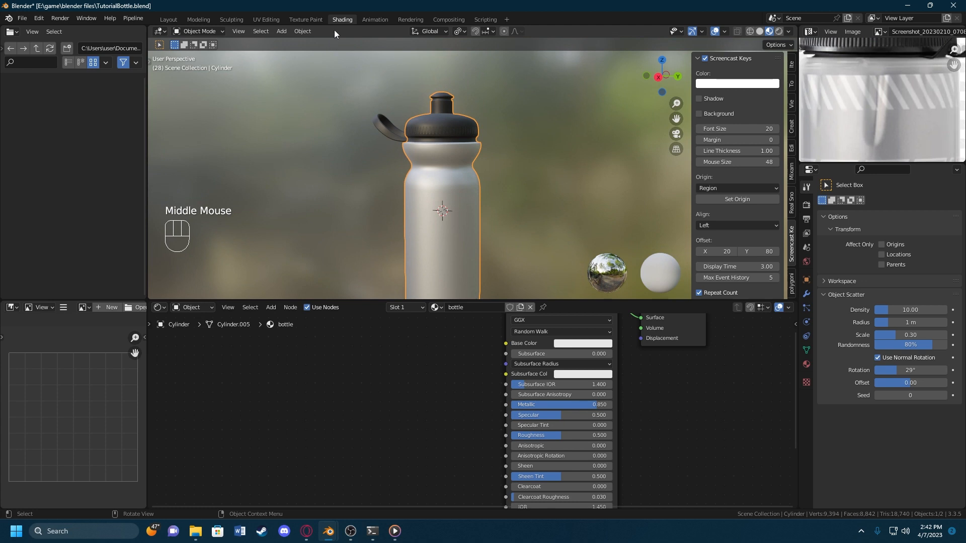
Step: Add a black 1024 × 1024 px Base Color paint slot with alpha to the bottle material for texture painting
{"action": "left_click", "coordinate": [317, 19]}
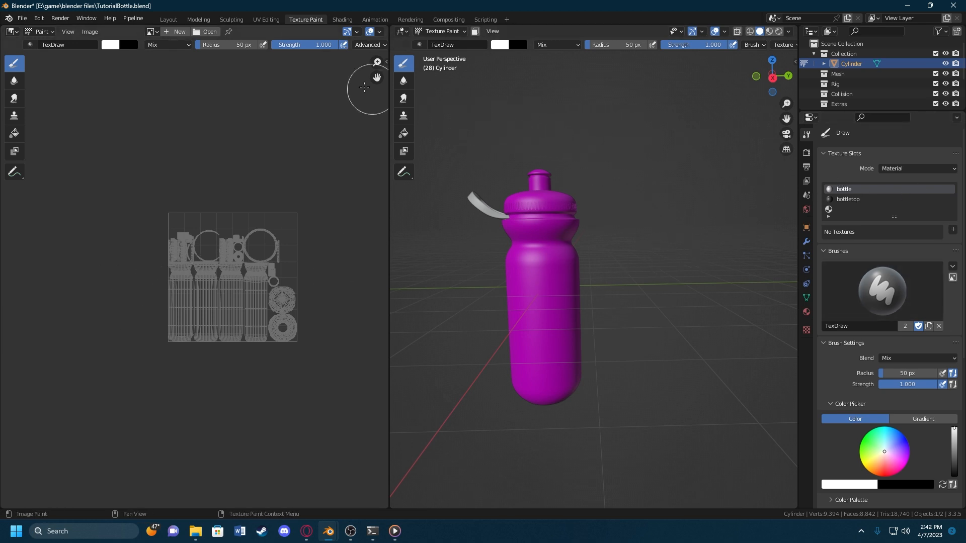
{"action": "left_click", "coordinate": [953, 230]}
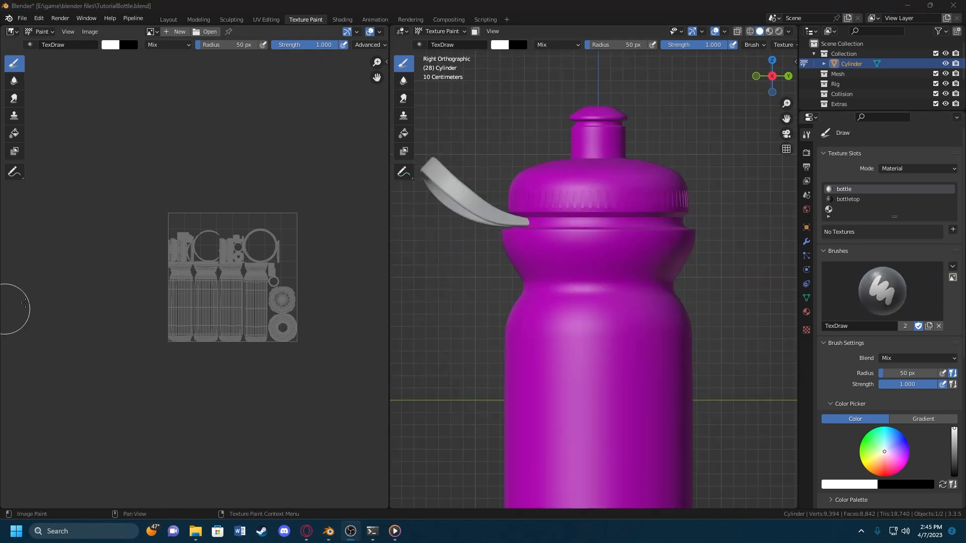
{"action": "left_click", "coordinate": [952, 230]}
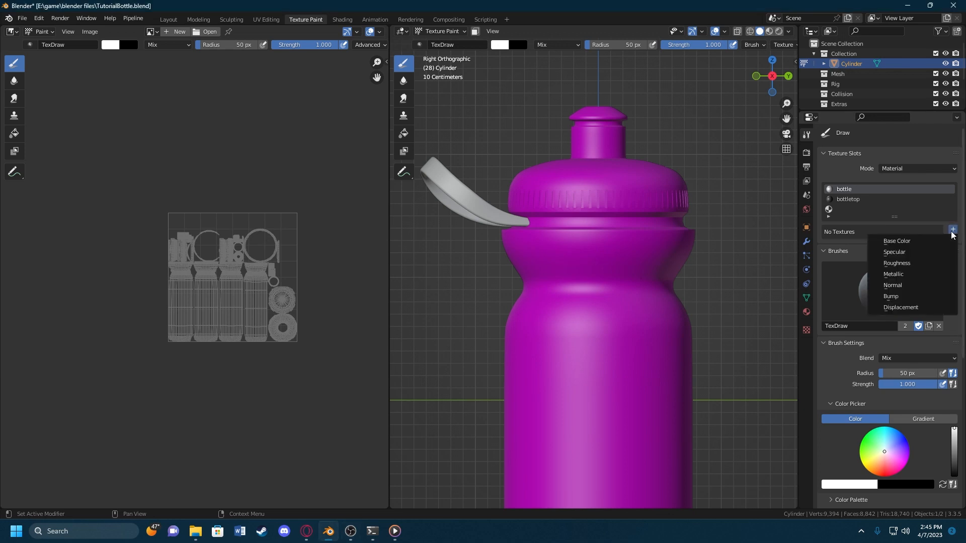
{"action": "left_click", "coordinate": [932, 244]}
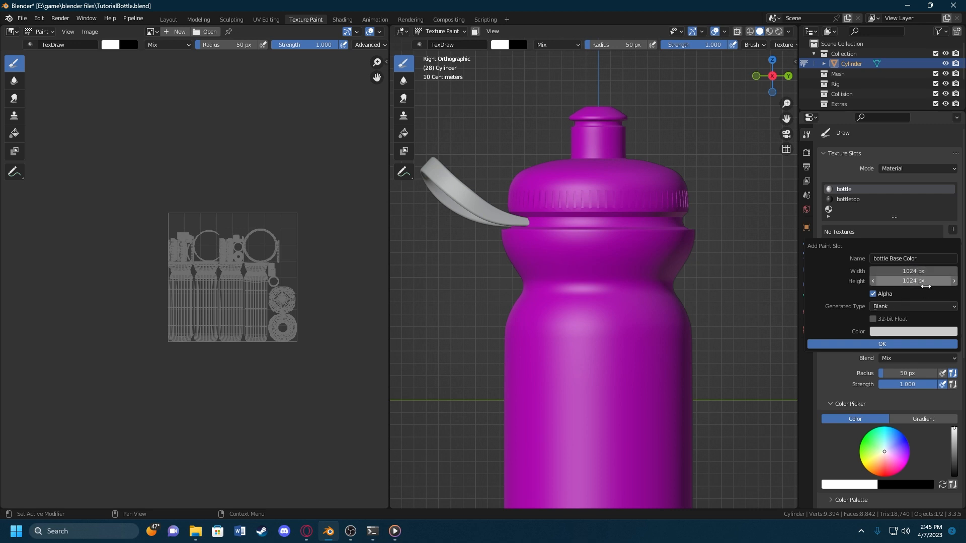
{"action": "left_click", "coordinate": [931, 332]}
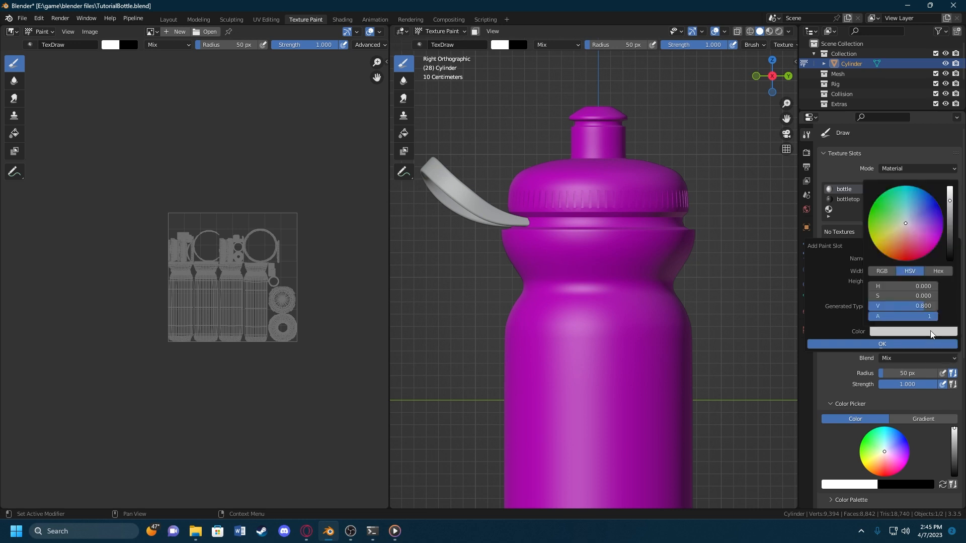
{"action": "left_click", "coordinate": [913, 332]}
{"action": "left_click", "coordinate": [950, 258]}
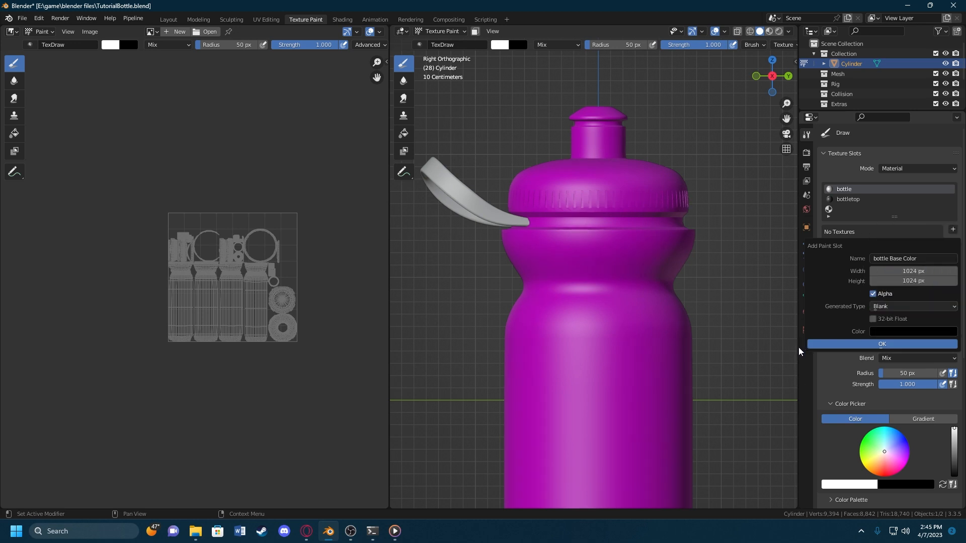
{"action": "left_click", "coordinate": [916, 343]}
{"action": "mouse_move", "coordinate": [659, 303]}
{"action": "middle_mouse_down"}
{"action": "mouse_move", "coordinate": [686, 308]}
{"action": "mouse_move", "coordinate": [640, 319]}
{"action": "mouse_move", "coordinate": [552, 207]}
{"action": "mouse_move", "coordinate": [633, 187]}
{"action": "middle_mouse_up"}
Step: Examine how the new Base Color image node is linked to the Principled BSDF in the bottle's shader nodes
{"action": "left_click", "coordinate": [343, 19]}
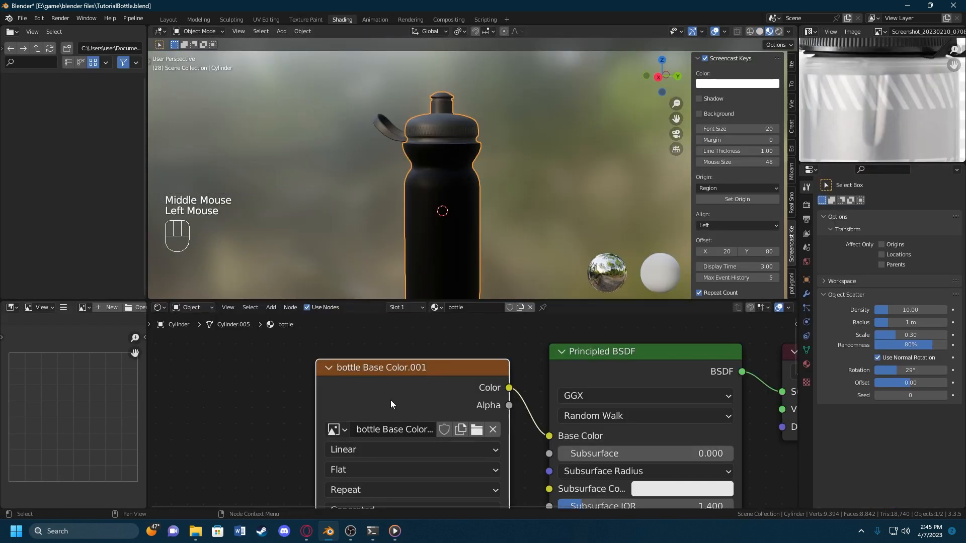
{"action": "scroll", "coordinate": [391, 400], "scroll_direction": "up", "scroll_amount": 2}
{"action": "scroll", "coordinate": [389, 366], "scroll_direction": "down", "scroll_amount": 2}
{"action": "middle_click_drag", "start_coordinate": [388, 366], "coordinate": [386, 396]}
{"action": "middle_click_drag", "start_coordinate": [387, 395], "coordinate": [372, 398]}
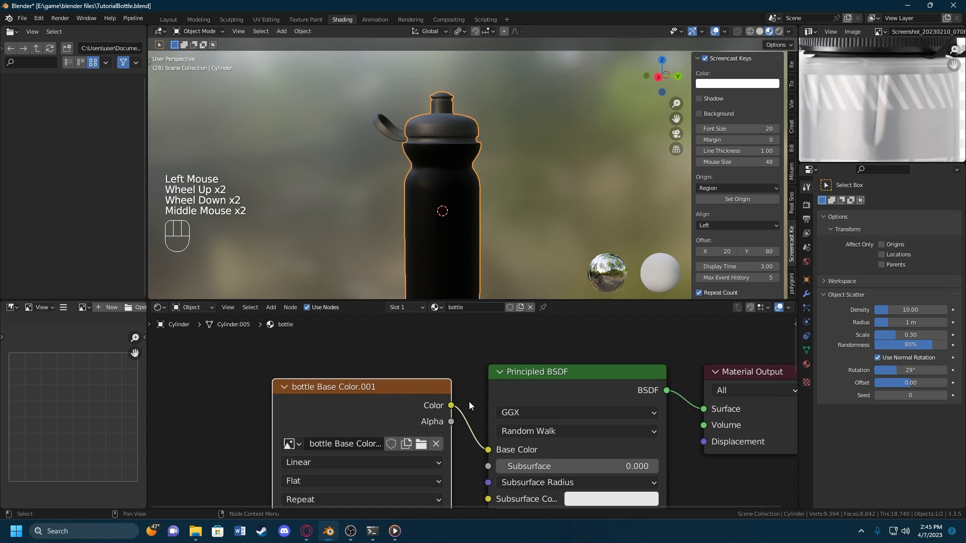
{"action": "middle_click_drag", "start_coordinate": [467, 401], "coordinate": [390, 403]}
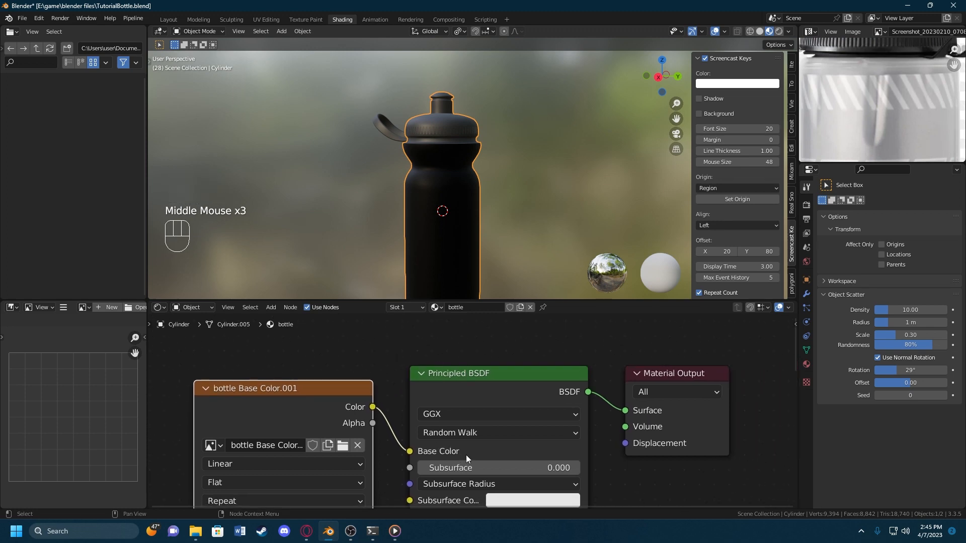
Step: Paint a freehand white test stroke across the bottle's upper body and check it on the shaded material
{"action": "left_click", "coordinate": [314, 21]}
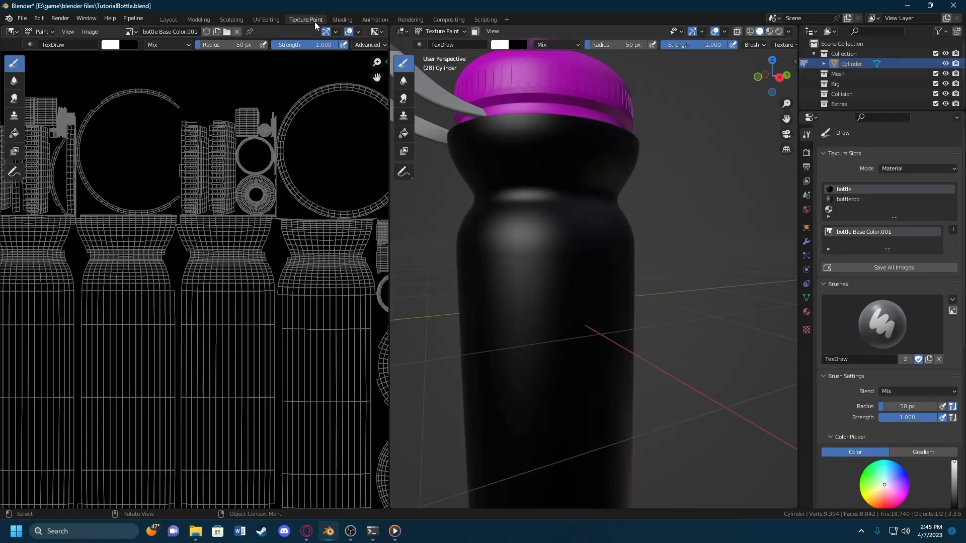
{"action": "mouse_move", "coordinate": [609, 226]}
{"action": "left_mouse_down"}
{"action": "mouse_move", "coordinate": [578, 162]}
{"action": "mouse_move", "coordinate": [486, 330]}
{"action": "left_mouse_up"}
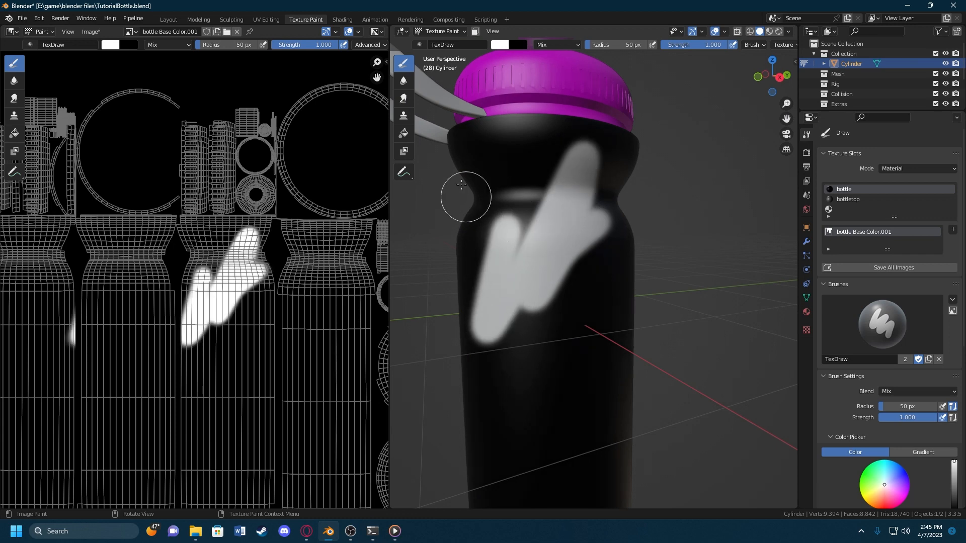
{"action": "left_click", "coordinate": [344, 20]}
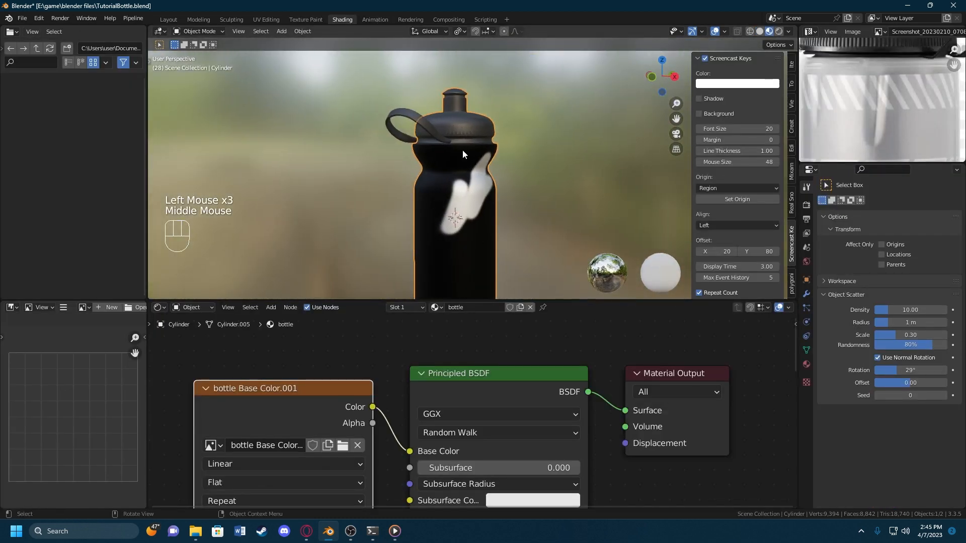
Step: Return to texture painting and clear the white test strokes from the bottle's body
{"action": "left_click", "coordinate": [308, 20]}
{"action": "middle_click_drag", "start_coordinate": [589, 239], "coordinate": [553, 258]}
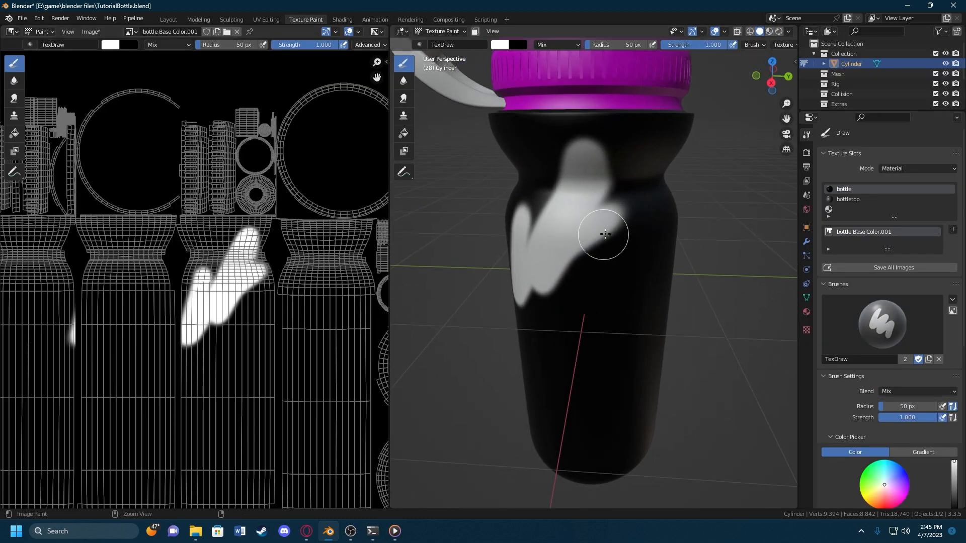
{"action": "middle_click_drag", "start_coordinate": [632, 232], "coordinate": [660, 225]}
{"action": "mouse_move", "coordinate": [623, 207]}
{"action": "left_mouse_down", "text": "ctrl"}
{"action": "mouse_move", "coordinate": [525, 293]}
{"action": "mouse_move", "coordinate": [565, 293]}
{"action": "mouse_move", "coordinate": [504, 395]}
{"action": "mouse_move", "coordinate": [580, 149]}
{"action": "mouse_move", "coordinate": [595, 144]}
{"action": "left_mouse_up", "text": "ctrl"}
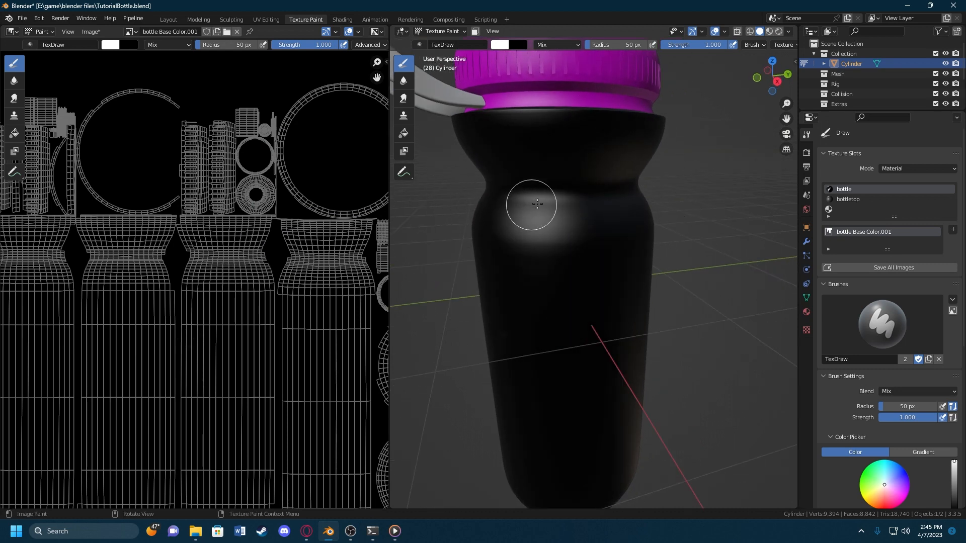
{"action": "mouse_move", "coordinate": [535, 205]}
{"action": "middle_mouse_down"}
{"action": "mouse_move", "coordinate": [571, 220]}
{"action": "mouse_move", "coordinate": [602, 276]}
{"action": "mouse_move", "coordinate": [576, 274]}
{"action": "mouse_move", "coordinate": [629, 269]}
{"action": "mouse_move", "coordinate": [608, 230]}
{"action": "middle_mouse_up"}
{"action": "scroll", "coordinate": [575, 273], "scroll_direction": "down", "scroll_amount": 3}
{"action": "scroll", "coordinate": [608, 230], "scroll_direction": "up", "scroll_amount": 2}
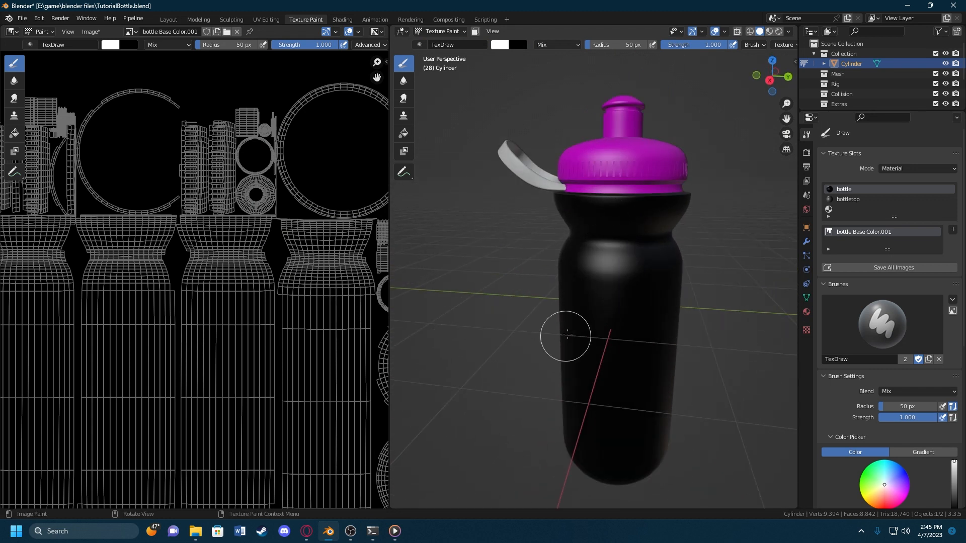
Step: Try a freehand white zigzag stroke on the bottle's upper body and undo it
{"action": "scroll", "coordinate": [620, 270], "scroll_direction": "up", "scroll_amount": 2}
{"action": "mouse_move", "coordinate": [601, 353]}
{"action": "left_mouse_down"}
{"action": "mouse_move", "coordinate": [564, 264]}
{"action": "mouse_move", "coordinate": [628, 280]}
{"action": "mouse_move", "coordinate": [685, 334]}
{"action": "left_mouse_up"}
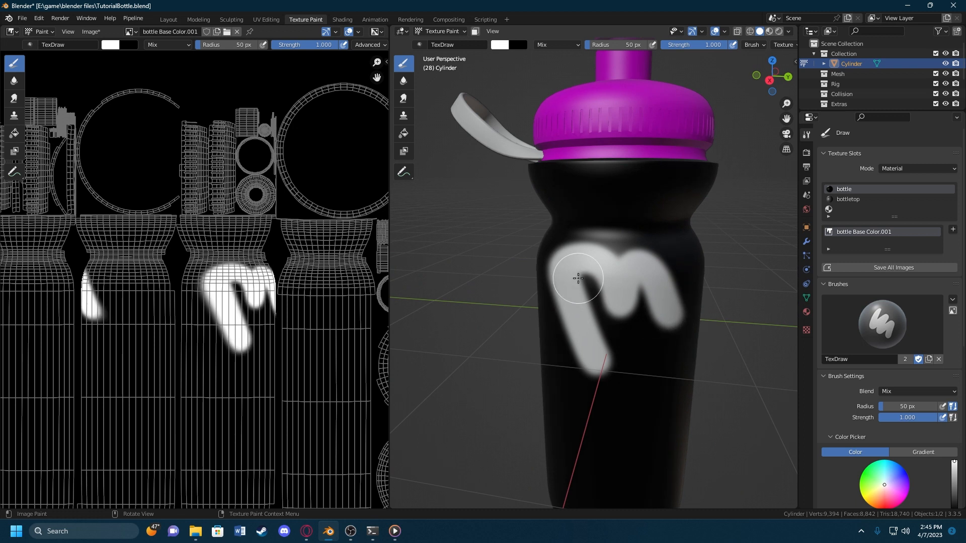
{"action": "key", "text": "ctrl+z"}
{"action": "middle_click_drag", "start_coordinate": [643, 287], "coordinate": [687, 260]}
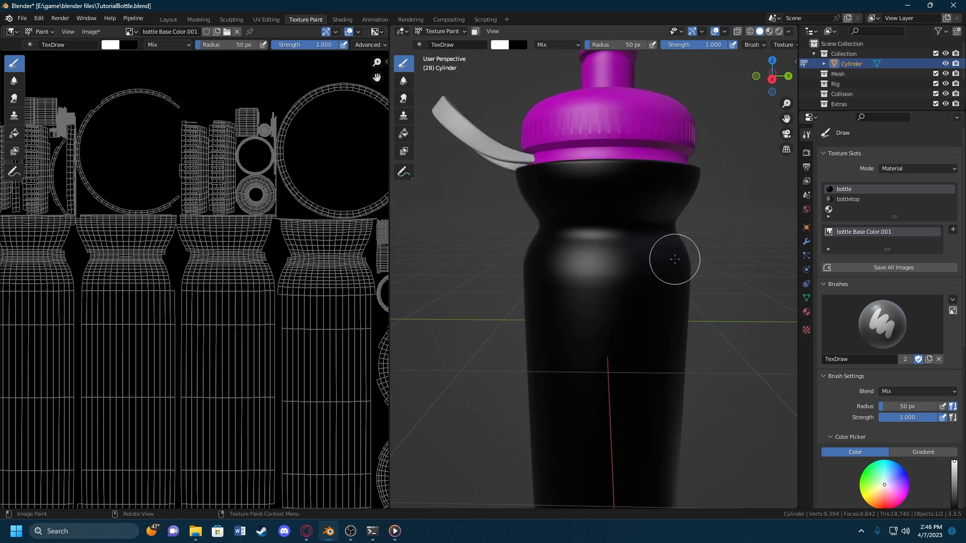
Step: Add a new texture to the TexDraw brush in its texture settings
{"action": "scroll", "coordinate": [847, 317], "scroll_direction": "down", "scroll_amount": 8}
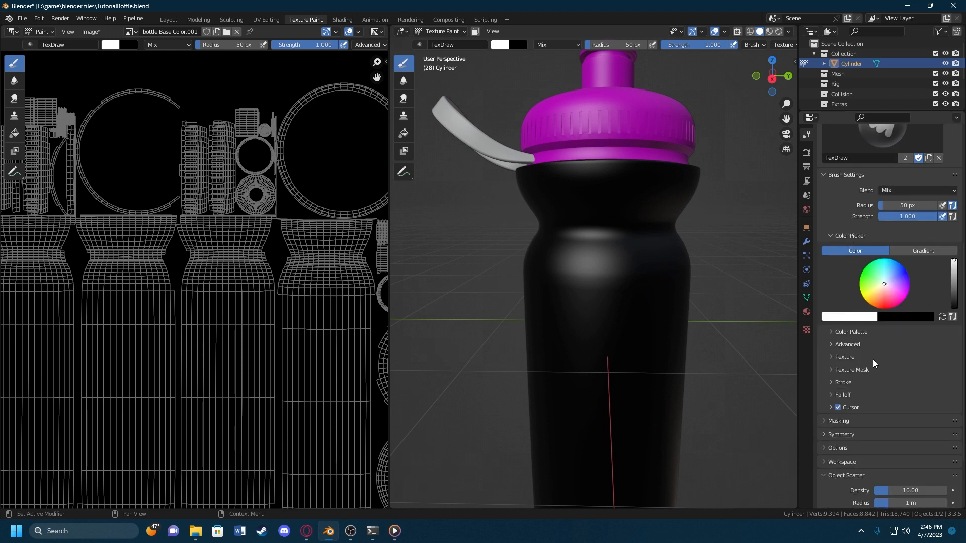
{"action": "left_click", "coordinate": [844, 357]}
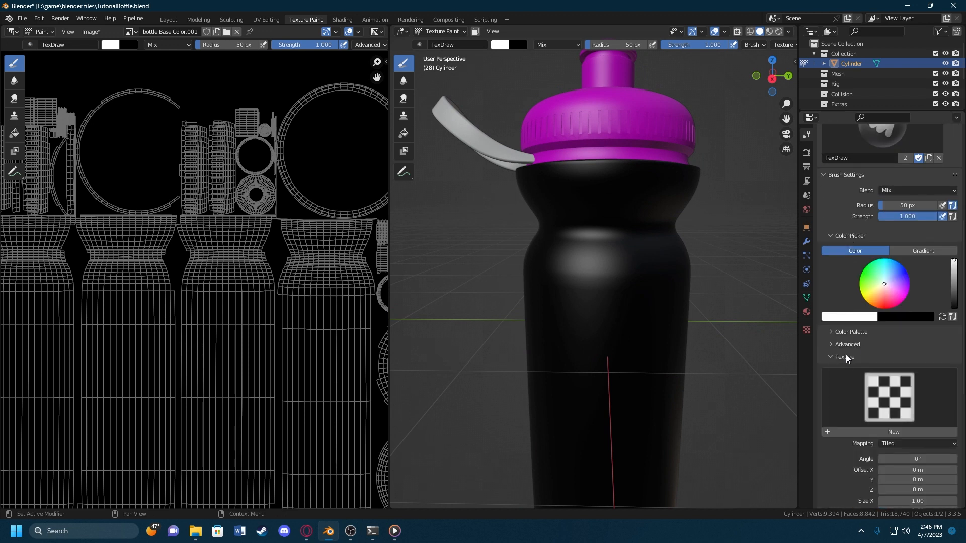
{"action": "left_click", "coordinate": [874, 433]}
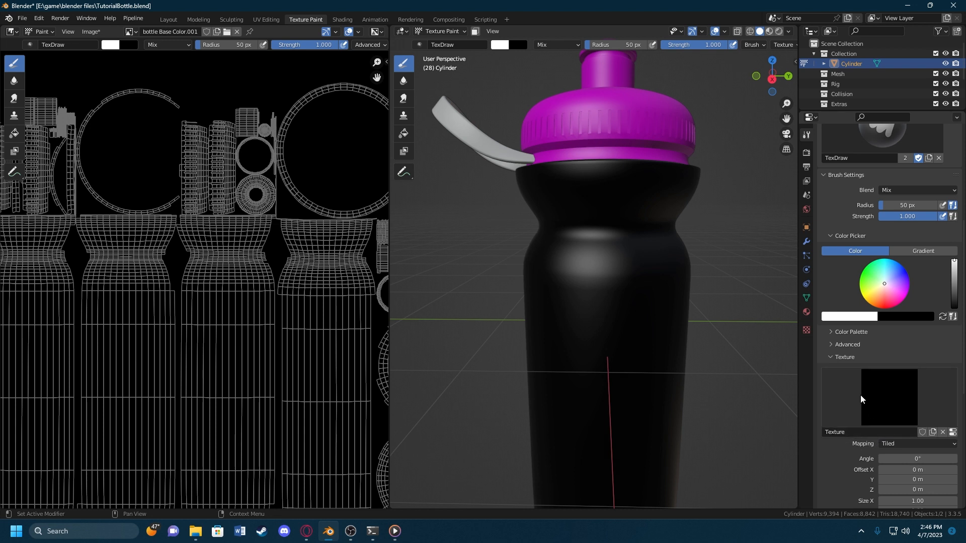
Step: Load the 1r49uhacbkgilp…60236df24.png diagonal-stripe image from the G: drive into the brush texture
{"action": "left_click", "coordinate": [807, 330]}
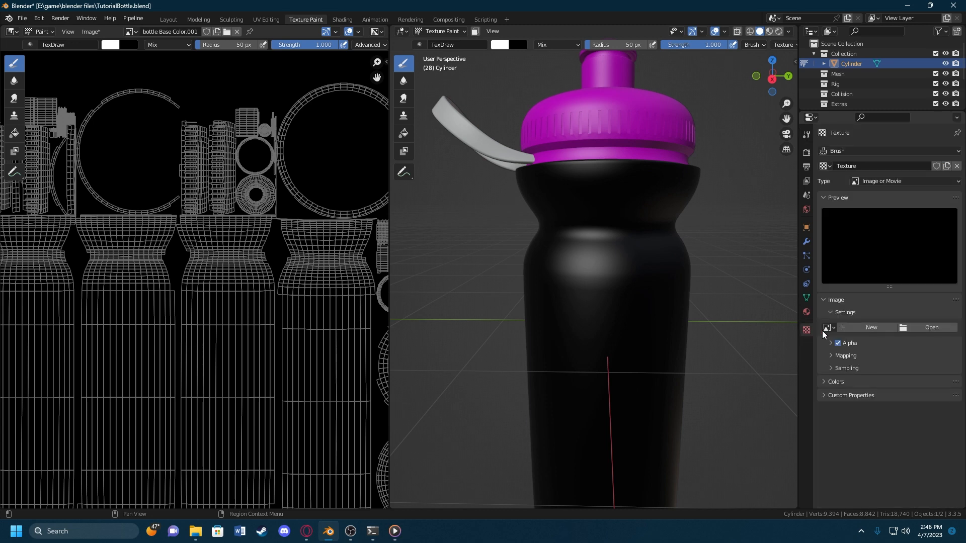
{"action": "left_click", "coordinate": [922, 327]}
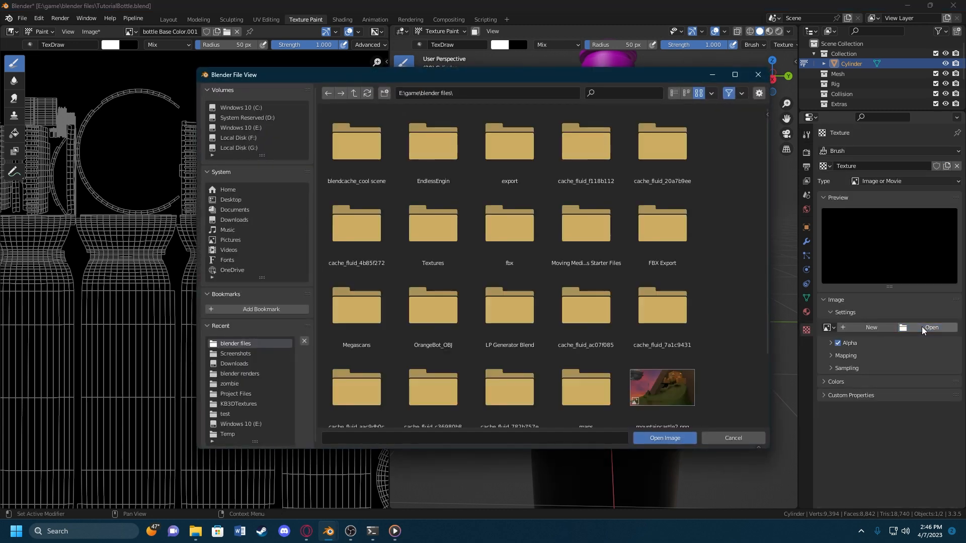
{"action": "scroll", "coordinate": [259, 384], "scroll_direction": "down", "scroll_amount": 1}
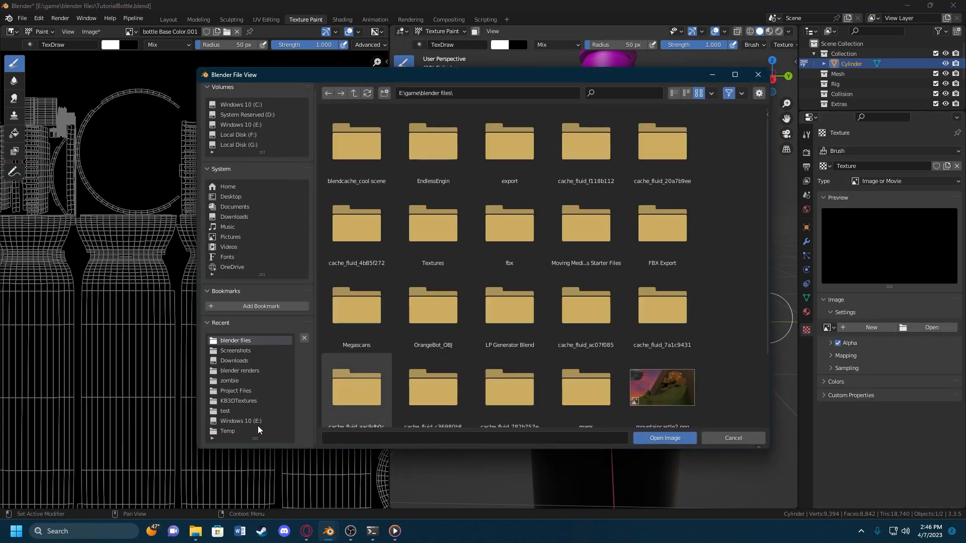
{"action": "left_click", "coordinate": [270, 145]}
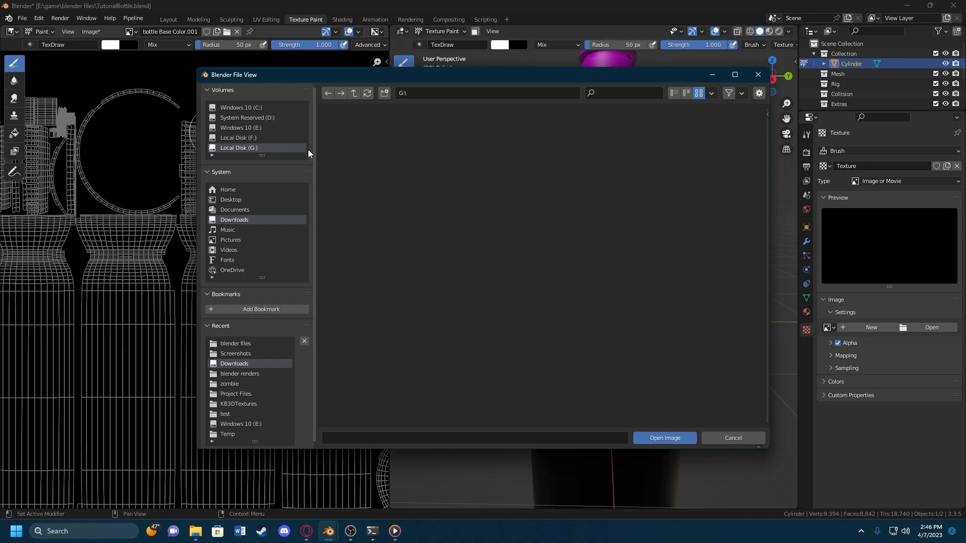
{"action": "scroll", "coordinate": [433, 161], "scroll_direction": "down", "scroll_amount": 10}
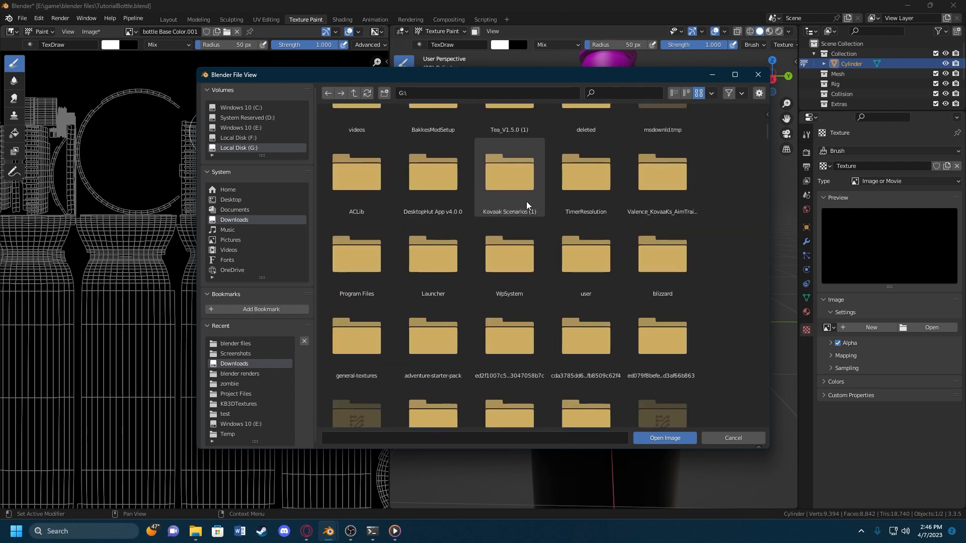
{"action": "double_click", "coordinate": [445, 256]}
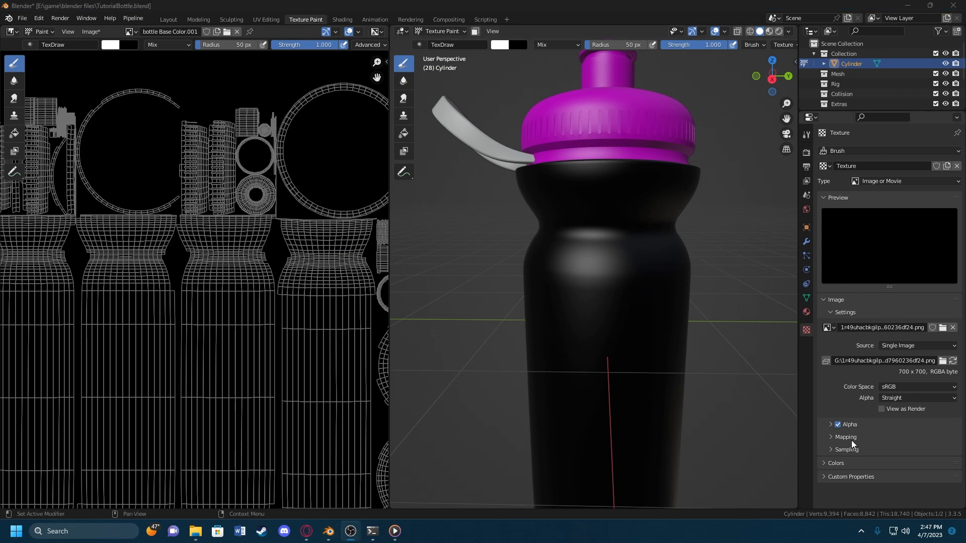
Step: Set the brush texture's image mapping extension to Clip and expand its crop settings
{"action": "left_click", "coordinate": [851, 440]}
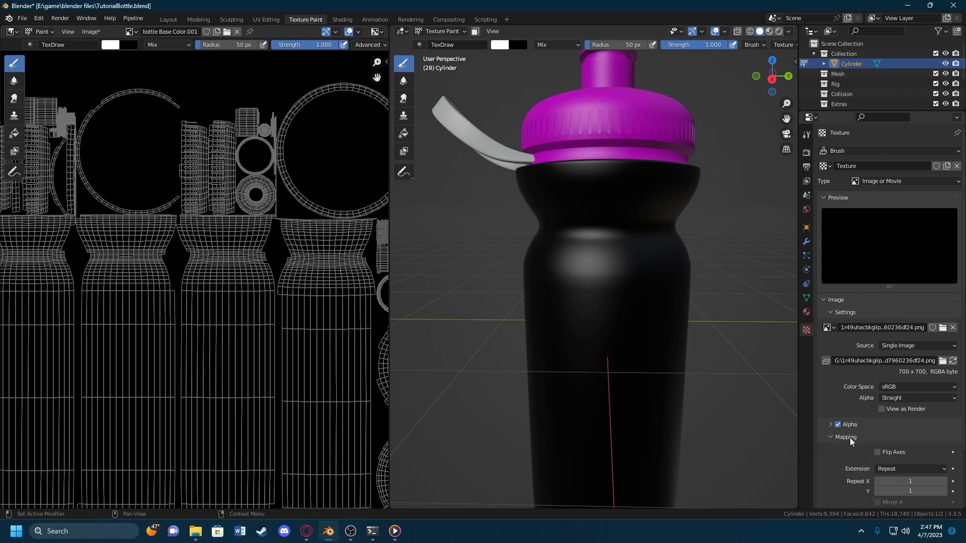
{"action": "scroll", "coordinate": [850, 438], "scroll_direction": "down", "scroll_amount": 1}
{"action": "left_click", "coordinate": [901, 450]}
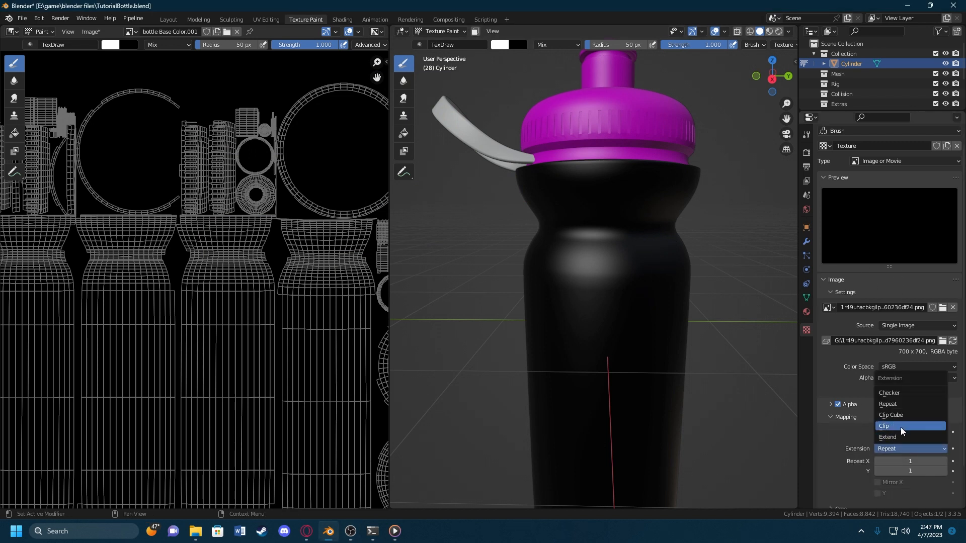
{"action": "left_click", "coordinate": [900, 427]}
{"action": "scroll", "coordinate": [887, 361], "scroll_direction": "down", "scroll_amount": 1}
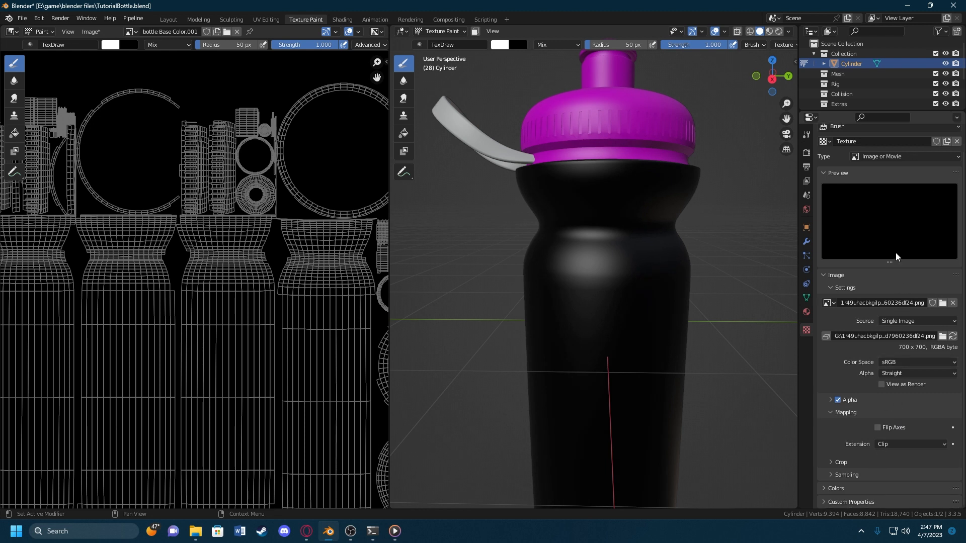
{"action": "left_click", "coordinate": [847, 462]}
{"action": "scroll", "coordinate": [856, 461], "scroll_direction": "down", "scroll_amount": 2}
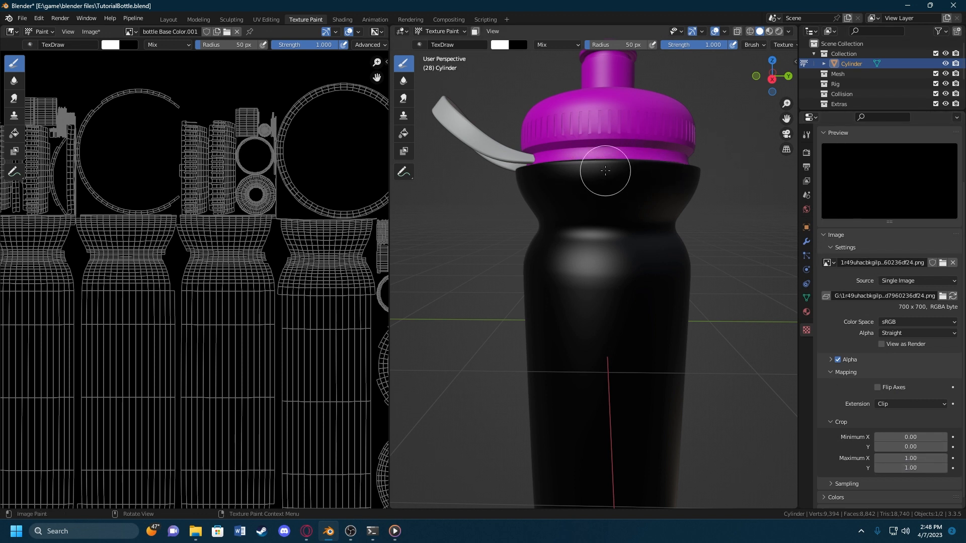
Step: Set the brush's texture mapping to Stencil
{"action": "left_click", "coordinate": [809, 135]}
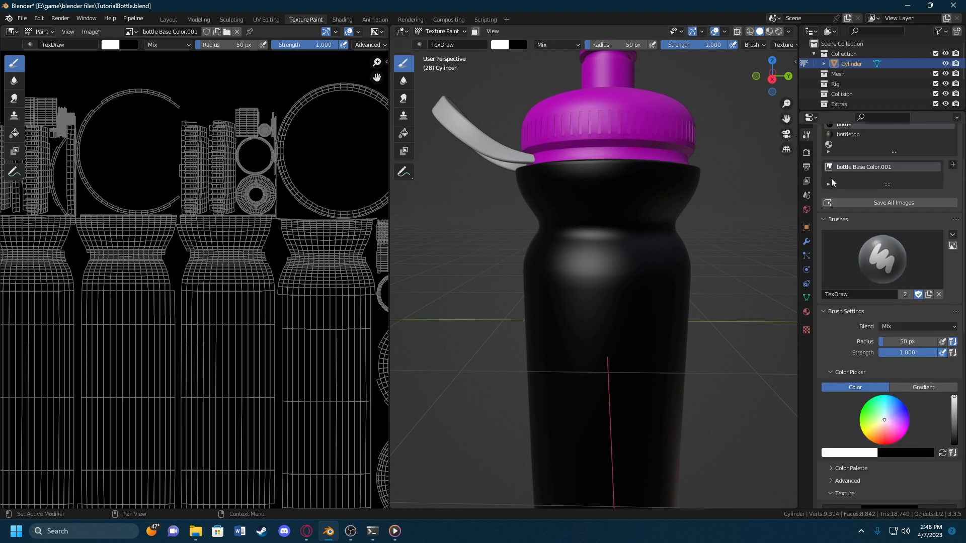
{"action": "scroll", "coordinate": [889, 293], "scroll_direction": "down", "scroll_amount": 8}
{"action": "left_click", "coordinate": [909, 378]}
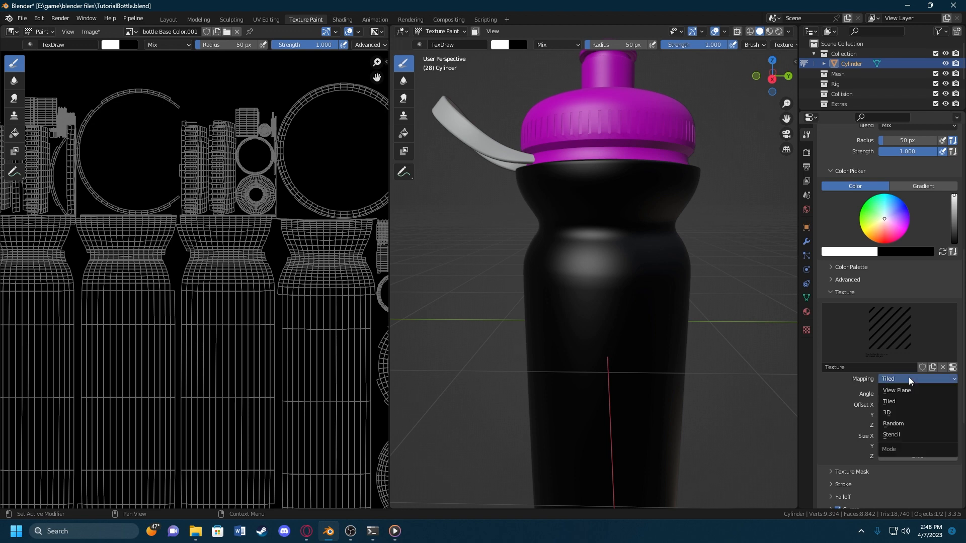
{"action": "left_click", "coordinate": [891, 434]}
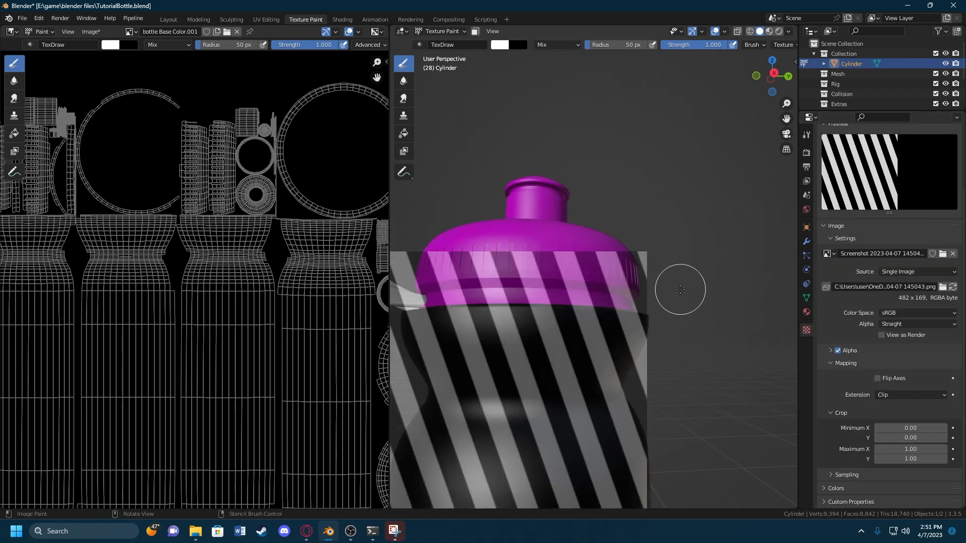
Step: Show the bottle in right orthographic view, then rotate and shrink the diagonal-stripe stencil over it
{"action": "left_click", "coordinate": [807, 135]}
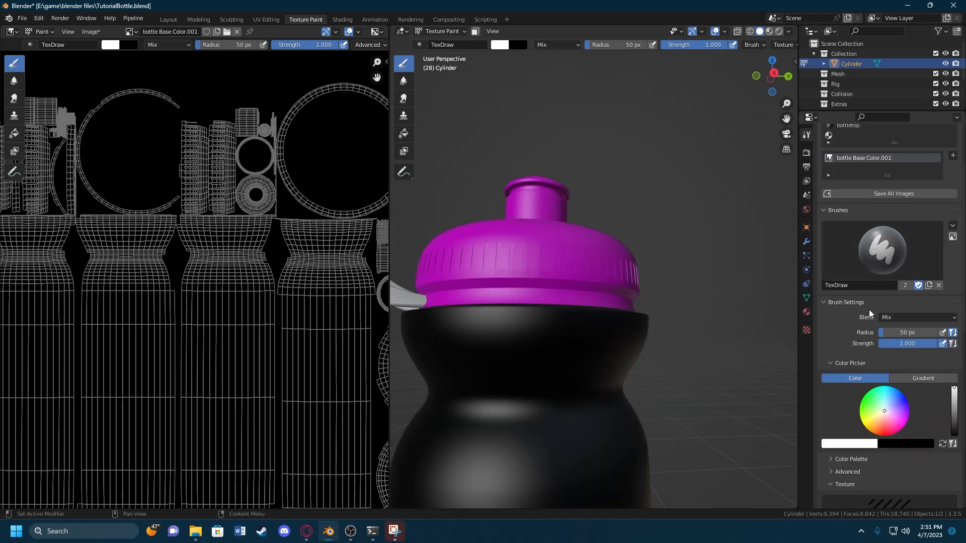
{"action": "left_click", "coordinate": [774, 74]}
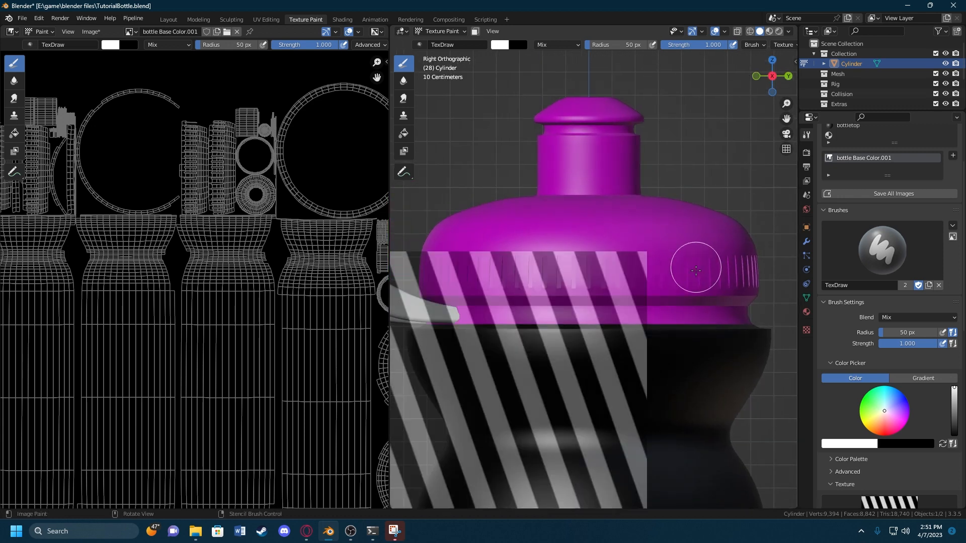
{"action": "scroll", "coordinate": [675, 360], "scroll_direction": "down", "scroll_amount": 3}
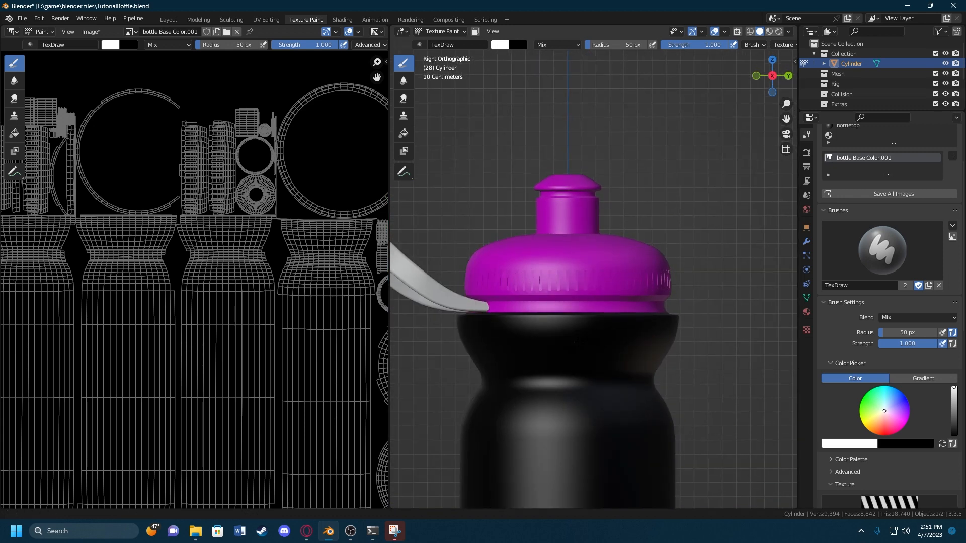
{"action": "scroll", "coordinate": [579, 342], "scroll_direction": "up", "scroll_amount": 4}
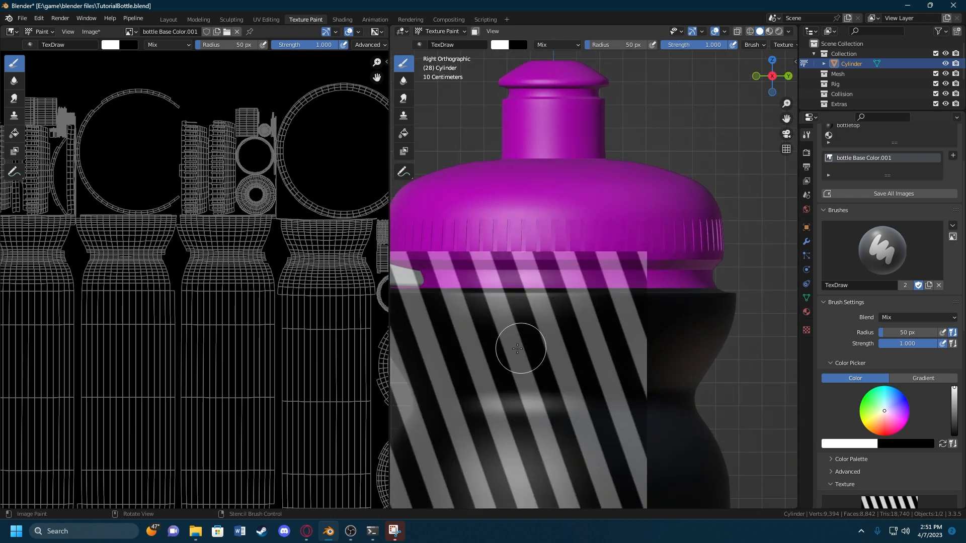
{"action": "middle_click_drag", "start_coordinate": [675, 311], "coordinate": [717, 304], "text": "shift"}
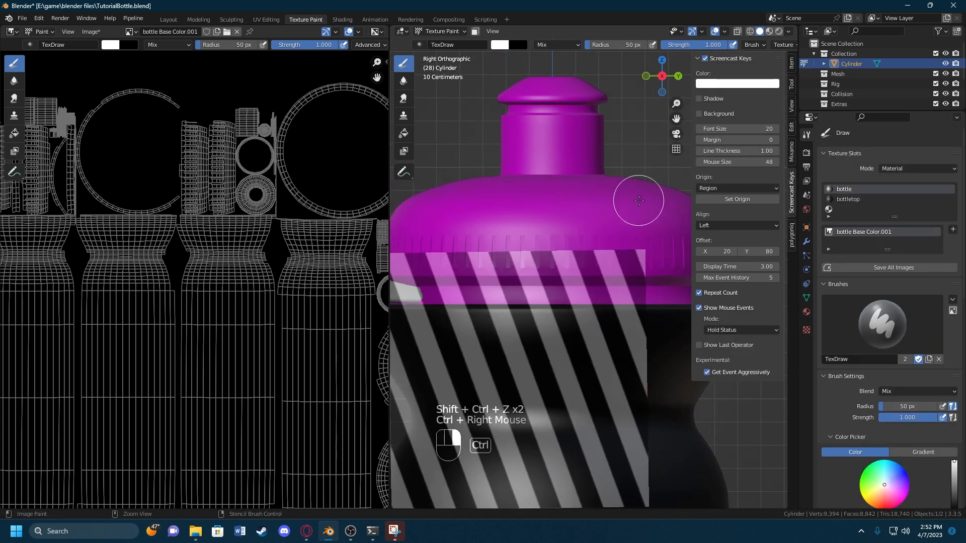
{"action": "right_click_drag", "start_coordinate": [639, 201], "coordinate": [625, 221], "text": "ctrl"}
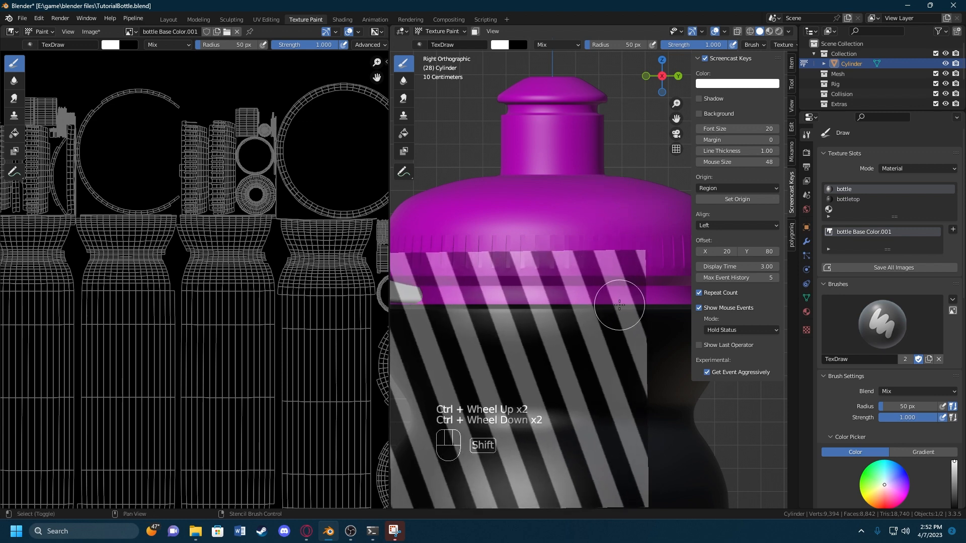
{"action": "right_click_drag", "start_coordinate": [619, 305], "coordinate": [592, 388], "text": "shift"}
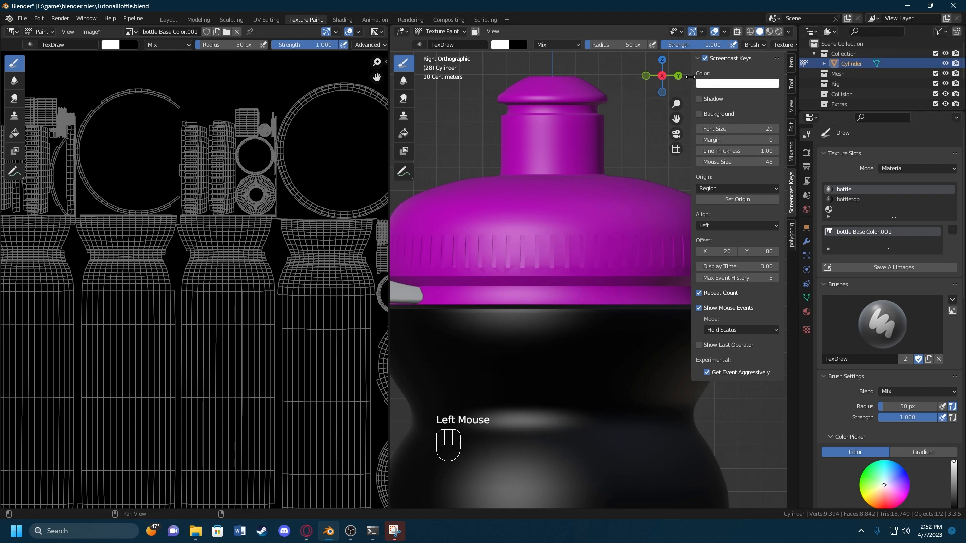
Step: Collapse the Transform properties, fine-tune the stencil's rotation and size, and place it over the strap side of the bottle's upper collar
{"action": "left_click", "coordinate": [792, 63]}
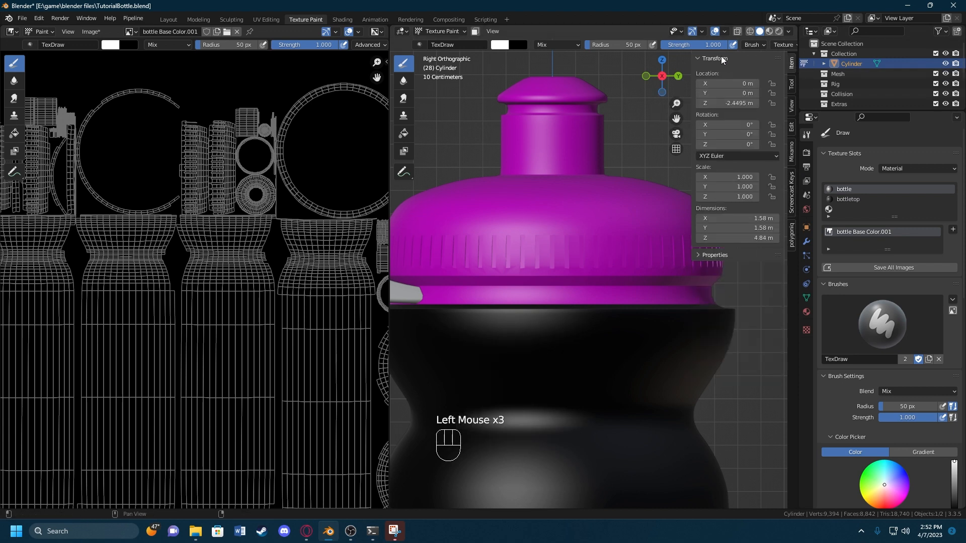
{"action": "left_click", "coordinate": [722, 59]}
{"action": "middle_click_drag", "start_coordinate": [562, 332], "coordinate": [563, 255], "text": "shift"}
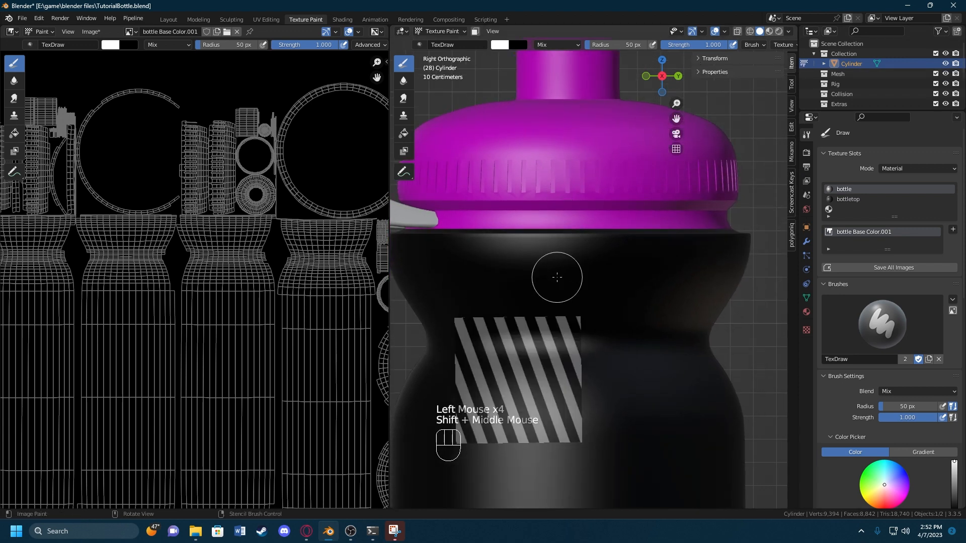
{"action": "middle_click_drag", "start_coordinate": [556, 293], "coordinate": [556, 312], "text": "shift"}
{"action": "mouse_move", "coordinate": [545, 360]}
{"action": "right_mouse_down", "text": "ctrl"}
{"action": "mouse_move", "coordinate": [533, 341]}
{"action": "mouse_move", "coordinate": [544, 349]}
{"action": "right_mouse_up", "text": "ctrl"}
{"action": "middle_click_drag", "start_coordinate": [542, 353], "coordinate": [534, 342], "text": "shift"}
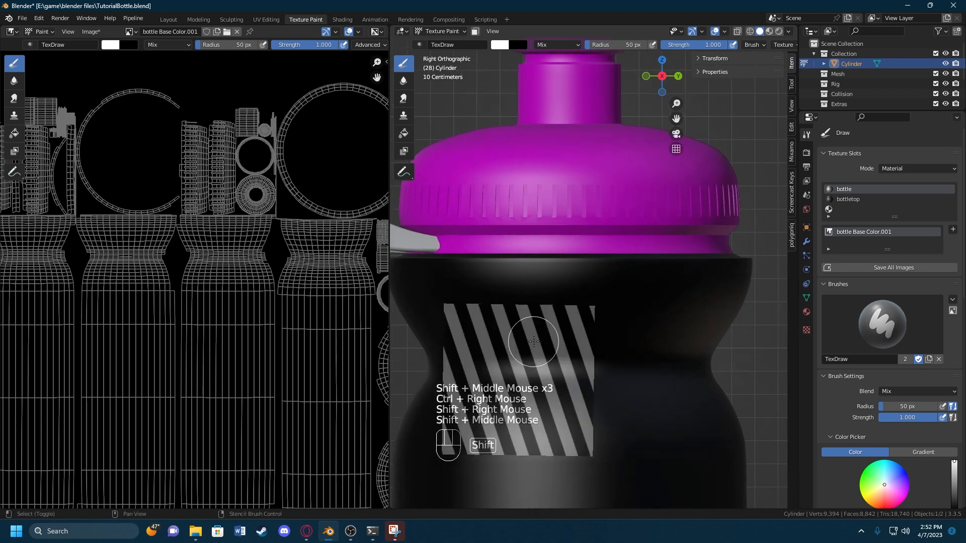
{"action": "right_click_drag", "start_coordinate": [534, 342], "coordinate": [503, 273]}
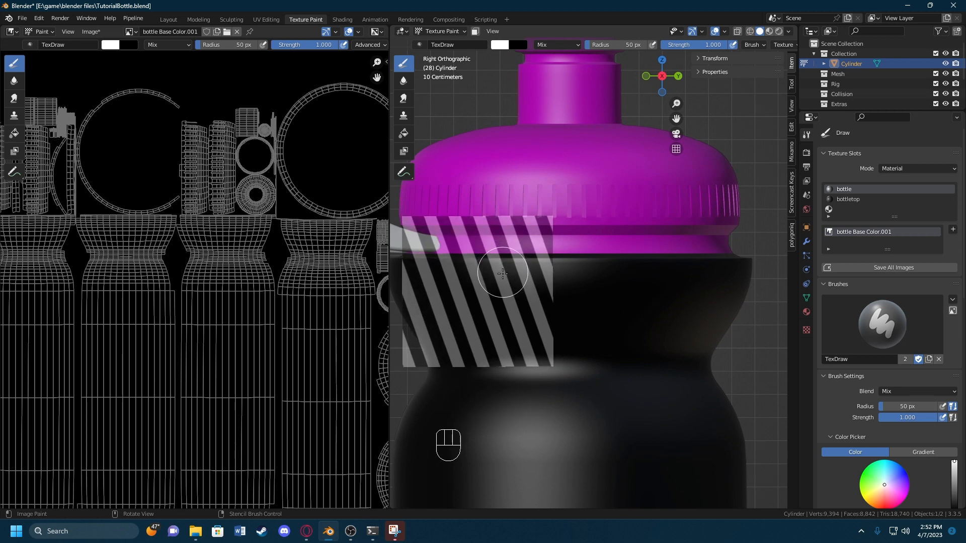
Step: Paint white stripes through the stencil on the collar's strap side, then move the stencil alongside and continue the stripes across the collar
{"action": "mouse_move", "coordinate": [413, 273]}
{"action": "left_mouse_down"}
{"action": "mouse_move", "coordinate": [483, 302]}
{"action": "mouse_move", "coordinate": [551, 272]}
{"action": "mouse_move", "coordinate": [423, 282]}
{"action": "mouse_move", "coordinate": [476, 320]}
{"action": "mouse_move", "coordinate": [557, 331]}
{"action": "mouse_move", "coordinate": [418, 334]}
{"action": "mouse_move", "coordinate": [551, 324]}
{"action": "left_mouse_up"}
{"action": "middle_click_drag", "start_coordinate": [551, 323], "coordinate": [586, 257]}
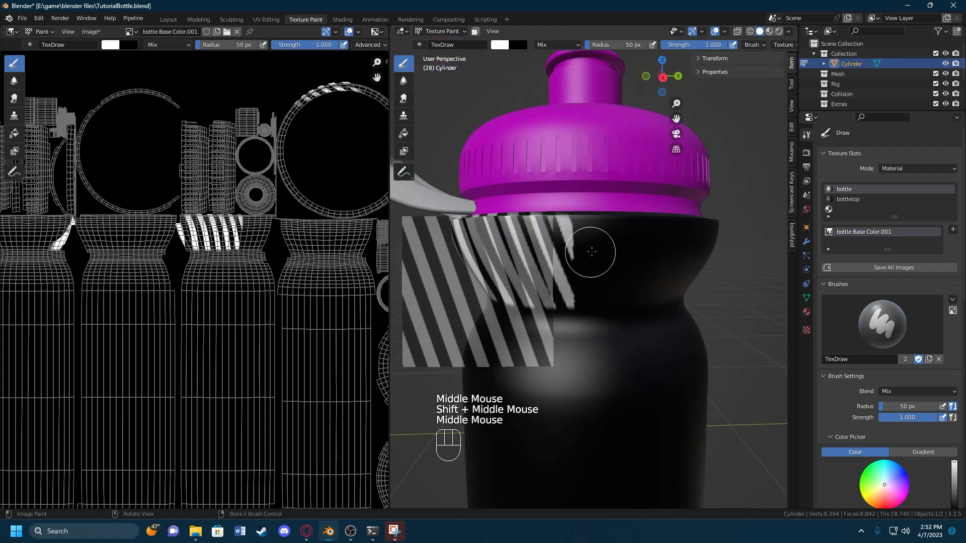
{"action": "left_click", "coordinate": [663, 78]}
{"action": "right_click_drag", "start_coordinate": [508, 291], "coordinate": [650, 258]}
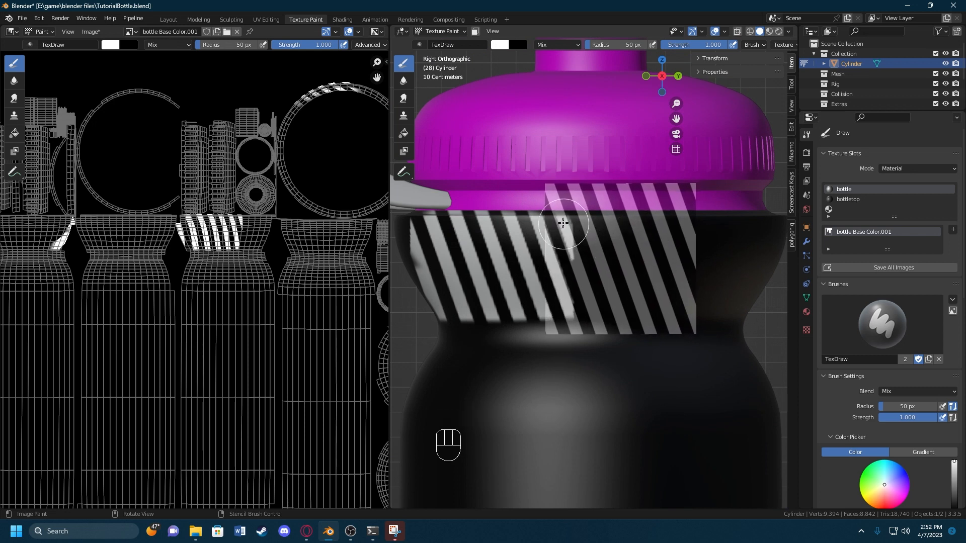
{"action": "mouse_move", "coordinate": [553, 229]}
{"action": "left_mouse_down"}
{"action": "mouse_move", "coordinate": [641, 234]}
{"action": "mouse_move", "coordinate": [601, 237]}
{"action": "mouse_move", "coordinate": [578, 264]}
{"action": "mouse_move", "coordinate": [604, 277]}
{"action": "mouse_move", "coordinate": [534, 305]}
{"action": "mouse_move", "coordinate": [723, 287]}
{"action": "mouse_move", "coordinate": [697, 298]}
{"action": "mouse_move", "coordinate": [620, 298]}
{"action": "mouse_move", "coordinate": [726, 270]}
{"action": "left_mouse_up"}
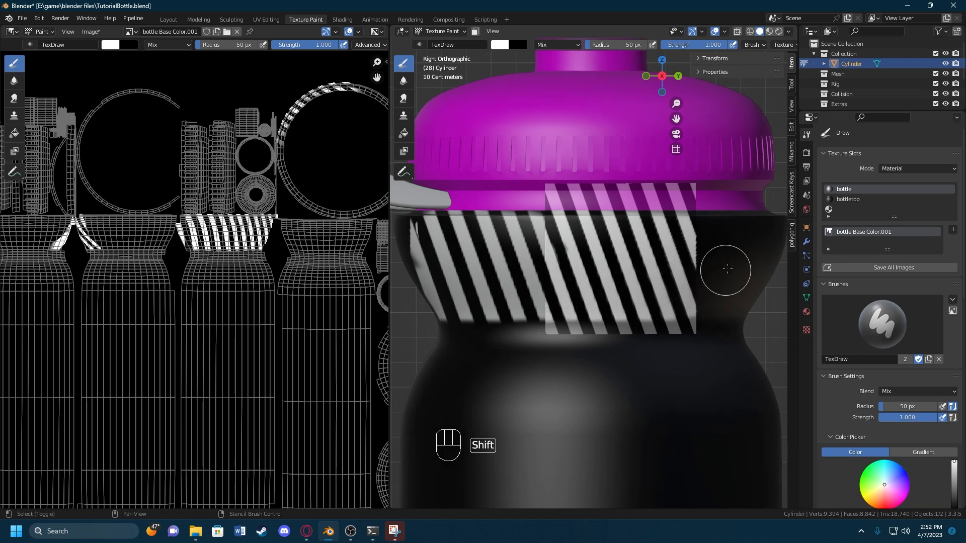
Step: Move the stencil to the collar edge opposite the strap and paint the remaining white stripes on this side of the bottle
{"action": "middle_click_drag", "start_coordinate": [726, 271], "coordinate": [539, 285], "text": "shift"}
{"action": "right_click_drag", "start_coordinate": [608, 269], "coordinate": [570, 276]}
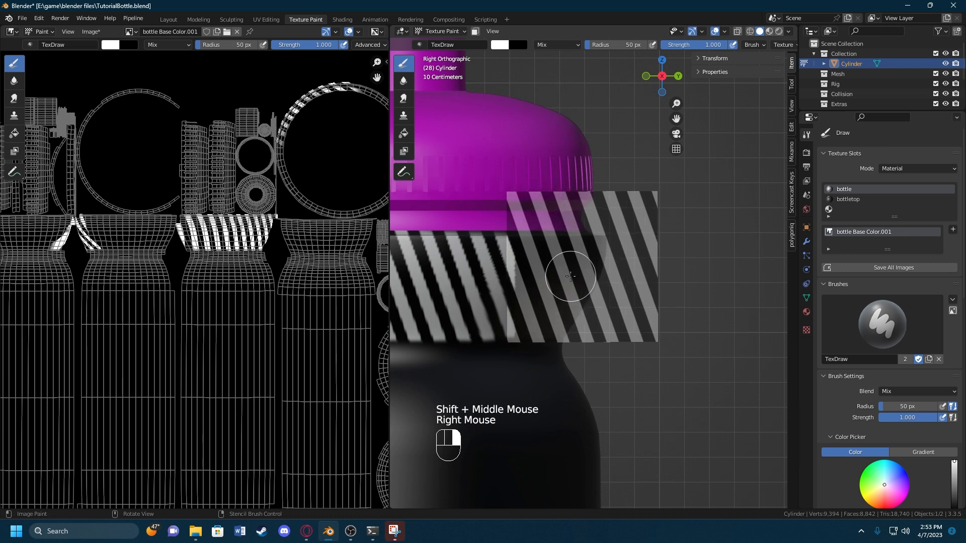
{"action": "mouse_move", "coordinate": [513, 308]}
{"action": "left_mouse_down"}
{"action": "mouse_move", "coordinate": [565, 313]}
{"action": "mouse_move", "coordinate": [543, 302]}
{"action": "mouse_move", "coordinate": [645, 295]}
{"action": "mouse_move", "coordinate": [730, 254]}
{"action": "mouse_move", "coordinate": [644, 252]}
{"action": "mouse_move", "coordinate": [728, 248]}
{"action": "left_mouse_up"}
{"action": "scroll", "coordinate": [727, 248], "scroll_direction": "down", "scroll_amount": 2}
{"action": "middle_click_drag", "start_coordinate": [727, 248], "coordinate": [735, 248]}
{"action": "scroll", "coordinate": [728, 249], "scroll_direction": "up", "scroll_amount": 1}
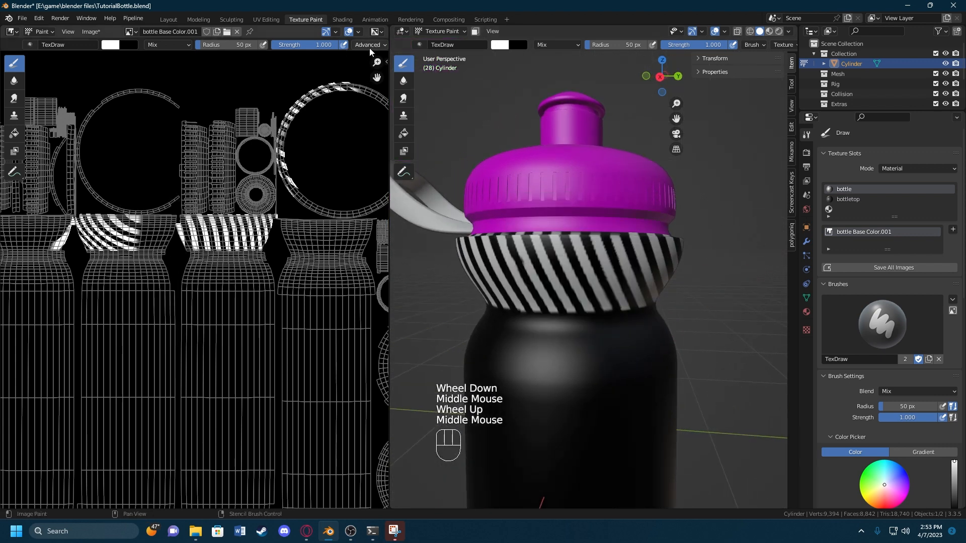
Step: Open the Shading workspace and examine the painted collar stripes on the shaded bottle material
{"action": "left_click", "coordinate": [342, 19]}
{"action": "middle_click_drag", "start_coordinate": [403, 180], "coordinate": [474, 171]}
{"action": "scroll", "coordinate": [335, 152], "scroll_direction": "up", "scroll_amount": 3}
{"action": "scroll", "coordinate": [424, 222], "scroll_direction": "up", "scroll_amount": 3}
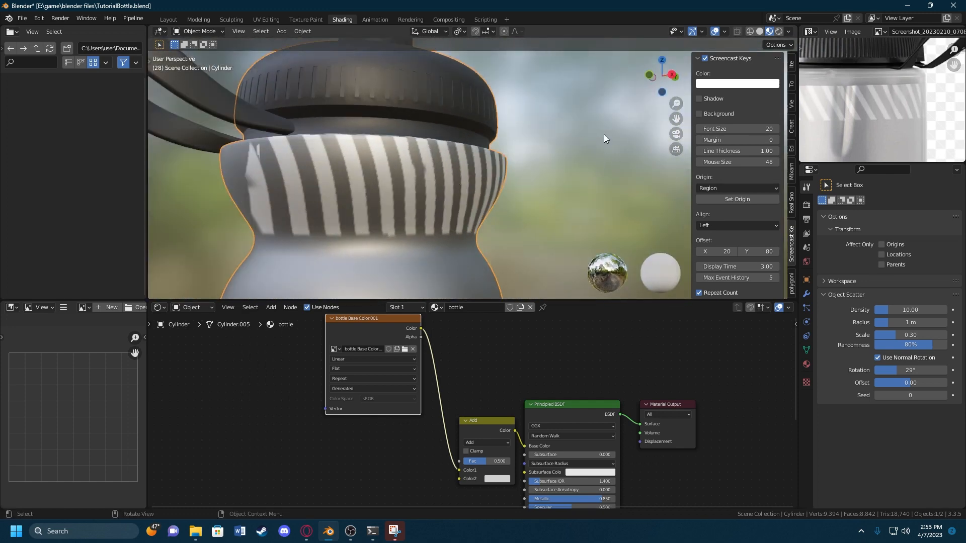
Step: Examine the collar stripes up close and check the bottle's texture slots in the Texture Paint workspace before returning to Shading
{"action": "scroll", "coordinate": [500, 158], "scroll_direction": "up", "scroll_amount": 2}
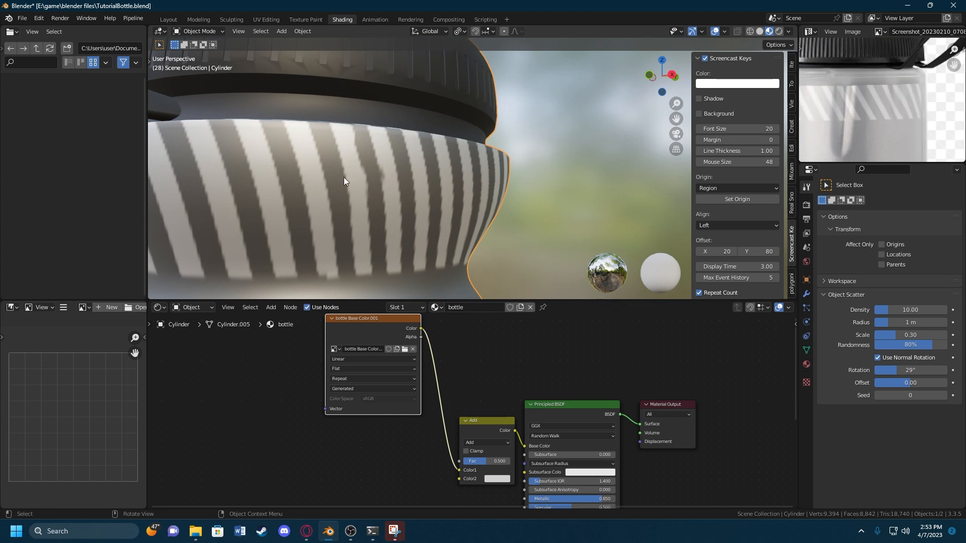
{"action": "middle_click_drag", "start_coordinate": [441, 229], "coordinate": [431, 232]}
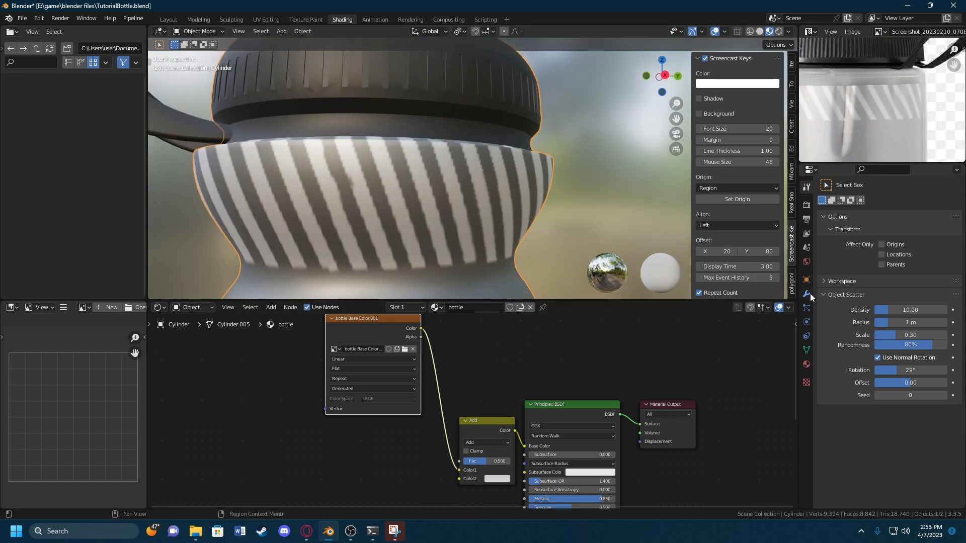
{"action": "left_click", "coordinate": [314, 18]}
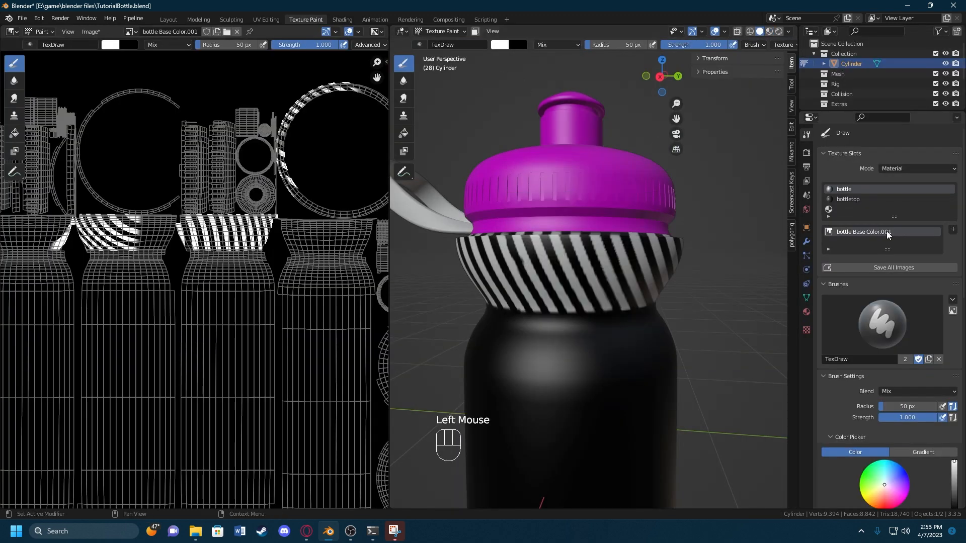
{"action": "left_click", "coordinate": [952, 230]}
{"action": "left_click", "coordinate": [938, 243]}
{"action": "left_click", "coordinate": [342, 19]}
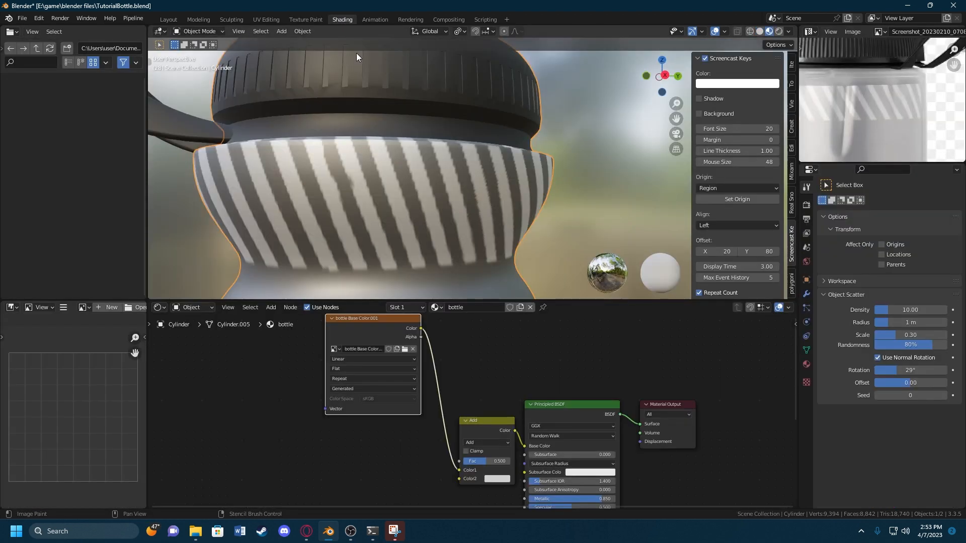
Step: Compare the bottle's full body and its material nodes with the body design in the reference photo
{"action": "scroll", "coordinate": [513, 169], "scroll_direction": "down", "scroll_amount": 3}
{"action": "middle_click_drag", "start_coordinate": [644, 198], "coordinate": [627, 125], "text": "shift"}
{"action": "scroll", "coordinate": [900, 132], "scroll_direction": "down", "scroll_amount": 3}
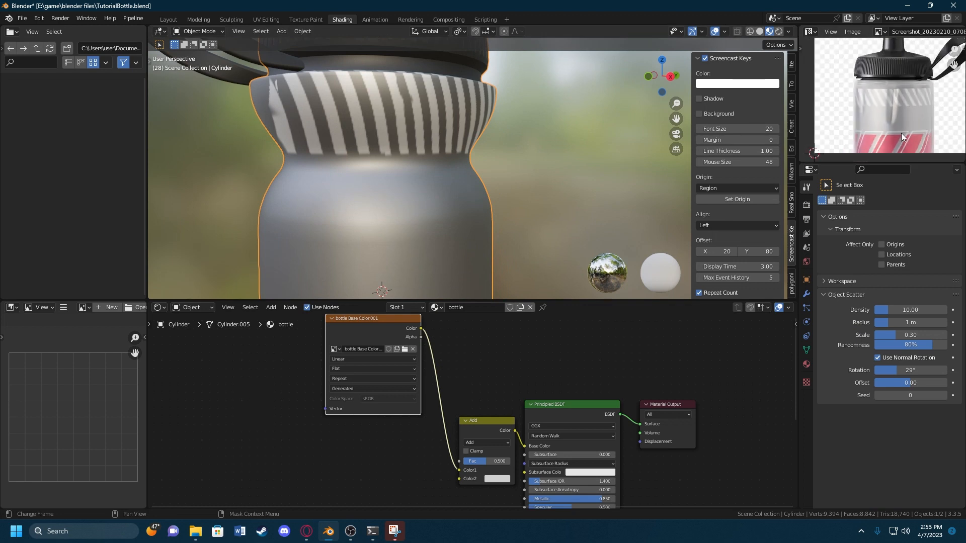
{"action": "scroll", "coordinate": [910, 116], "scroll_direction": "up", "scroll_amount": 3}
{"action": "middle_click_drag", "start_coordinate": [901, 133], "coordinate": [926, 114]}
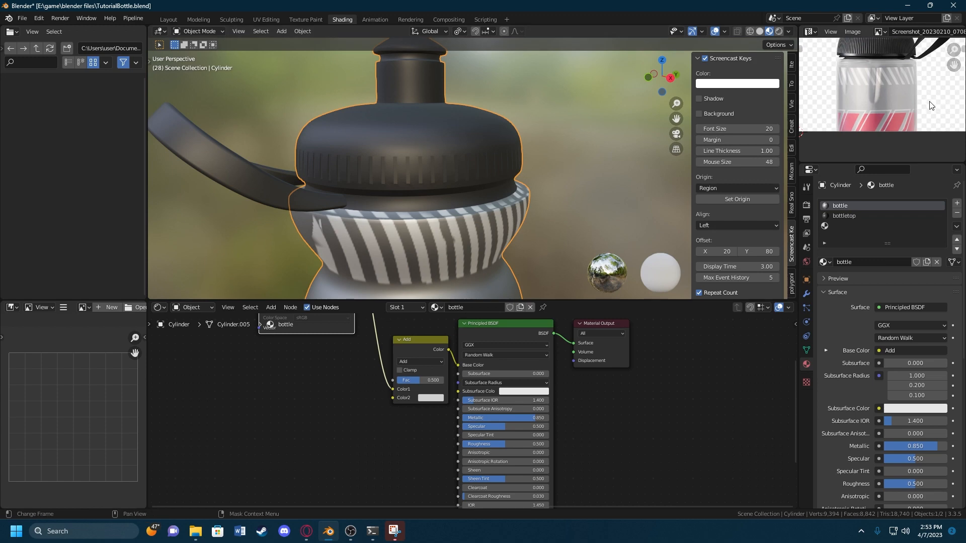
{"action": "scroll", "coordinate": [885, 87], "scroll_direction": "up", "scroll_amount": 1}
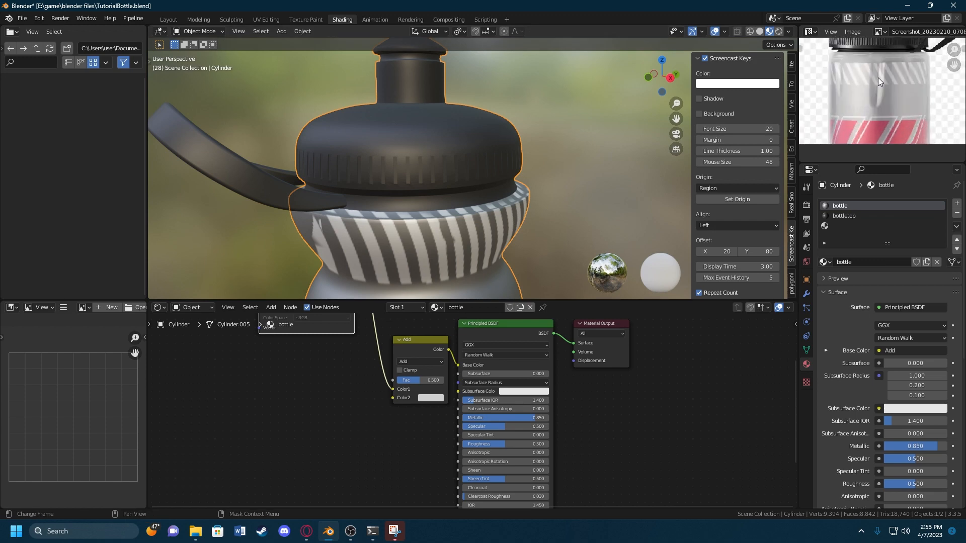
{"action": "middle_click_drag", "start_coordinate": [533, 201], "coordinate": [497, 98]}
{"action": "scroll", "coordinate": [543, 453], "scroll_direction": "up", "scroll_amount": 4}
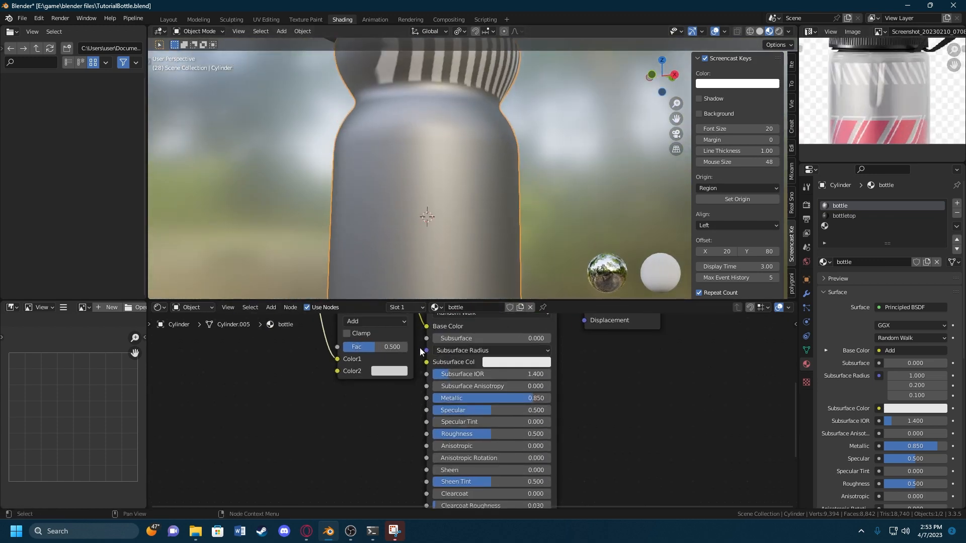
{"action": "middle_click_drag", "start_coordinate": [392, 352], "coordinate": [435, 320]}
{"action": "scroll", "coordinate": [387, 233], "scroll_direction": "down", "scroll_amount": 4}
{"action": "middle_click_drag", "start_coordinate": [393, 412], "coordinate": [421, 347]}
{"action": "middle_click_drag", "start_coordinate": [460, 225], "coordinate": [439, 153], "text": "shift"}
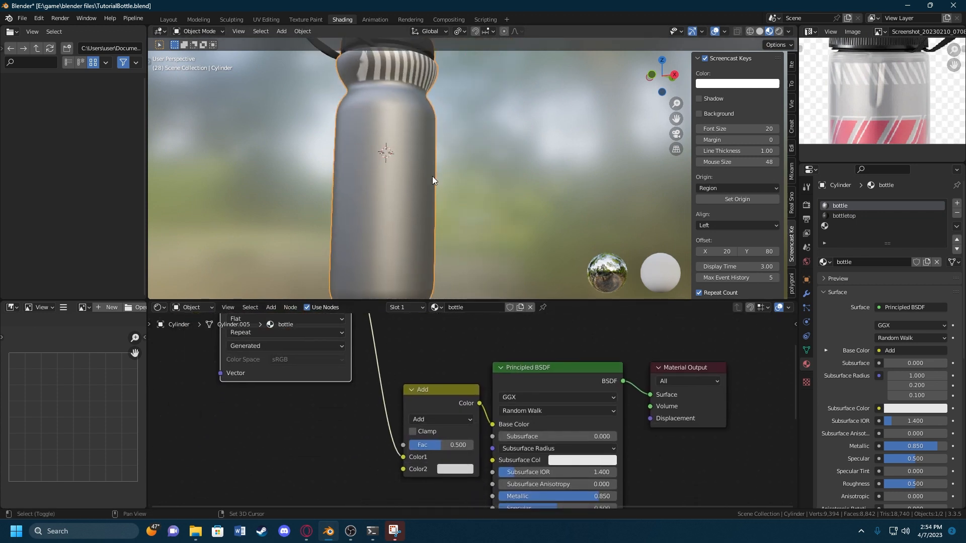
Step: Move the Add color-mix node a little farther from the Principled BSDF node
{"action": "left_click", "coordinate": [426, 395]}
{"action": "left_click_drag", "start_coordinate": [426, 397], "coordinate": [400, 371]}
{"action": "middle_click_drag", "start_coordinate": [490, 361], "coordinate": [510, 305], "text": "shift"}
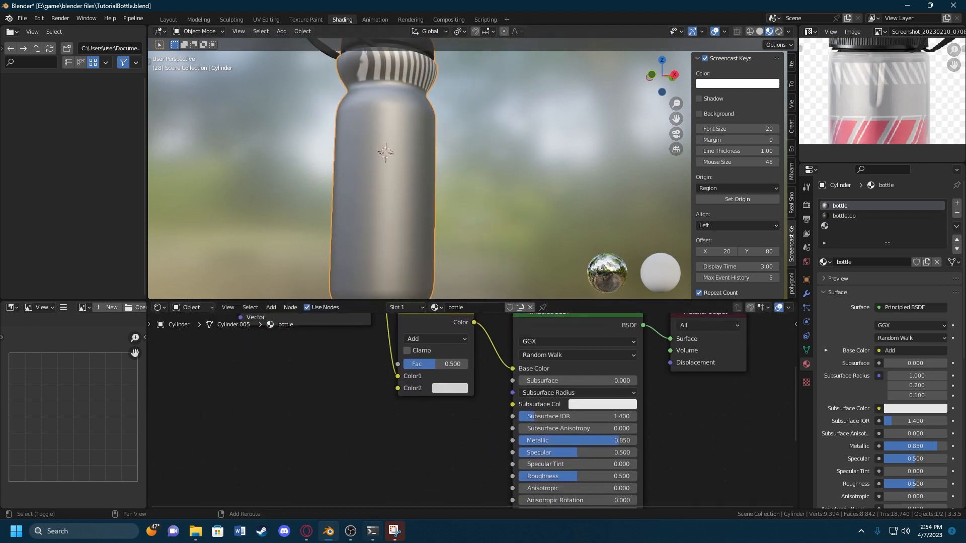
Step: Try a linear Gradient Texture node as the Principled BSDF's Base Color, and delete it after checking the bottle
{"action": "key", "text": "shift+a"}
{"action": "mouse_move", "coordinate": [324, 430]}
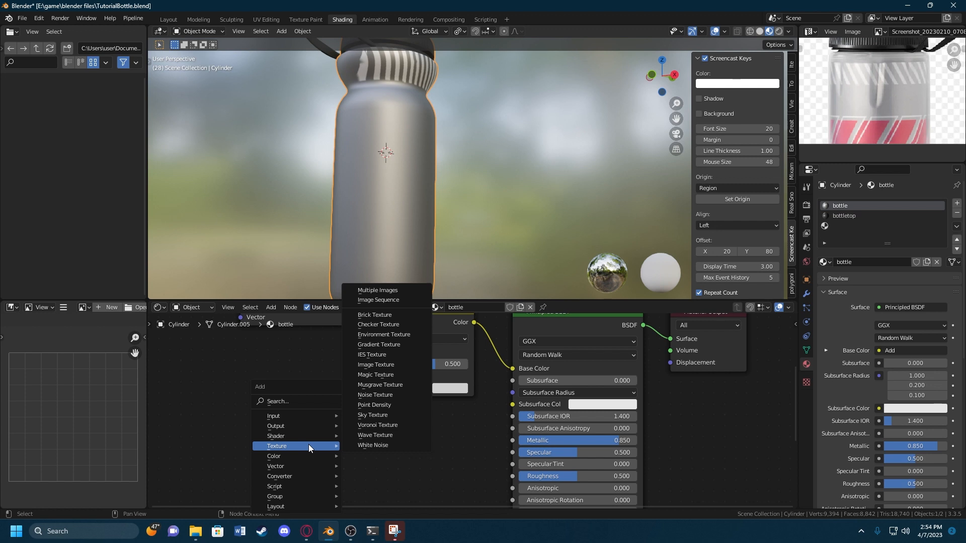
{"action": "middle_click_drag", "start_coordinate": [467, 170], "coordinate": [442, 101]}
{"action": "key", "text": "shift+a"}
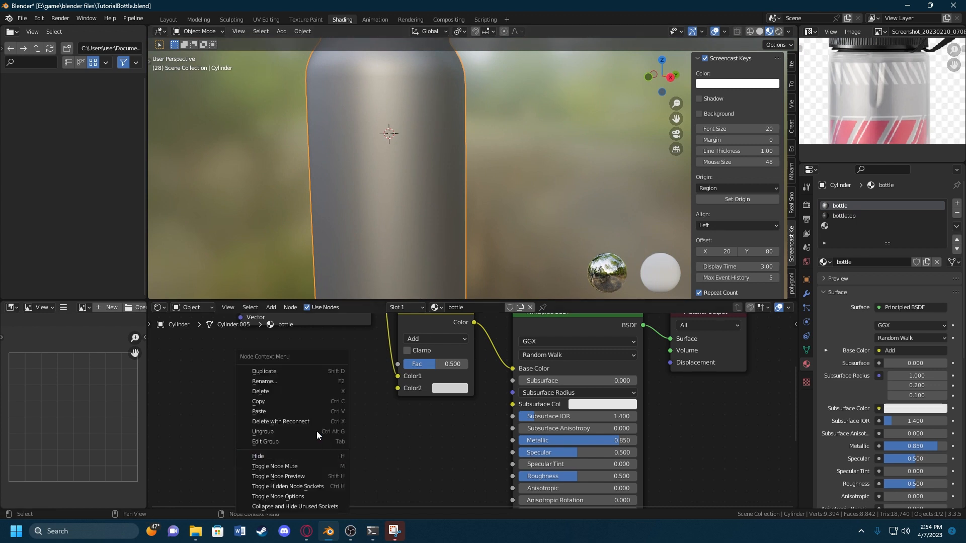
{"action": "key", "text": "shift+a"}
{"action": "mouse_move", "coordinate": [379, 436]}
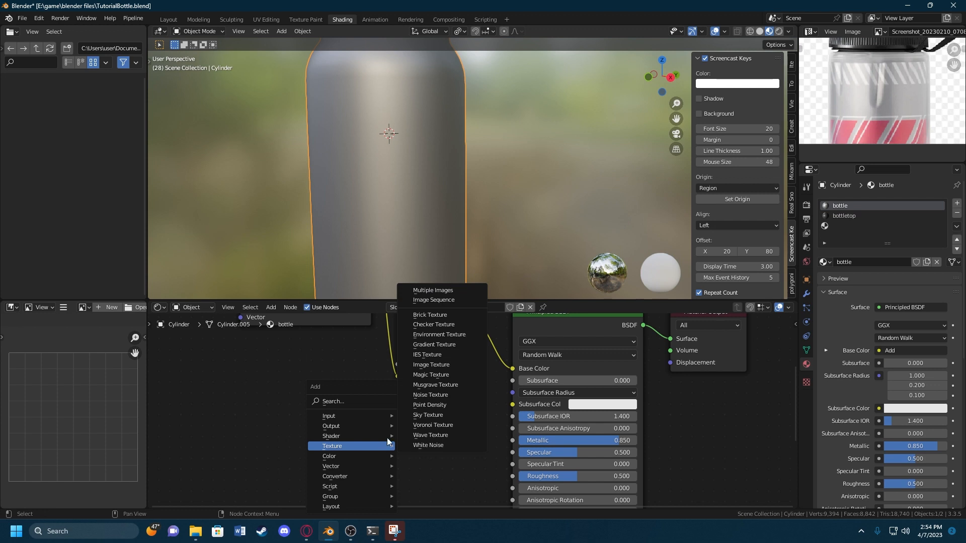
{"action": "left_click", "coordinate": [463, 345]}
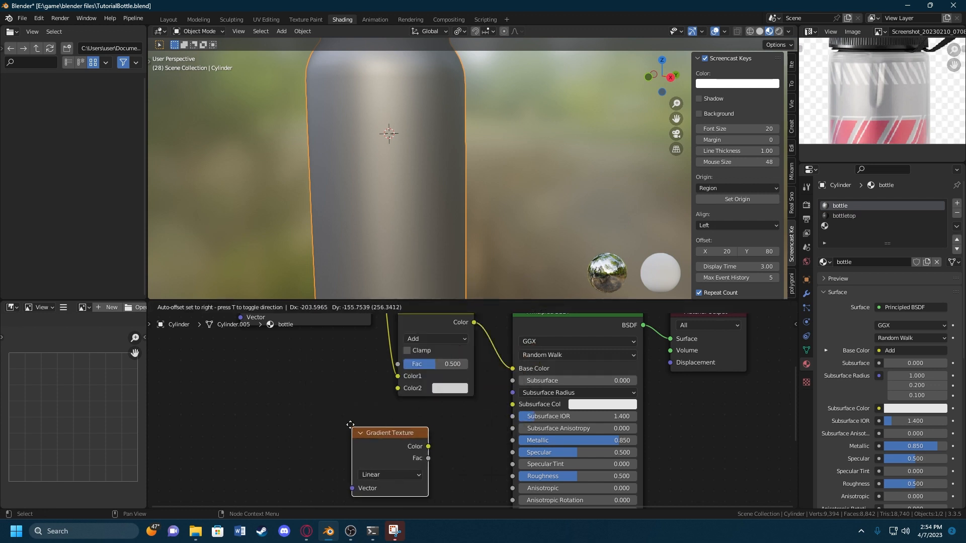
{"action": "left_click", "coordinate": [382, 431]}
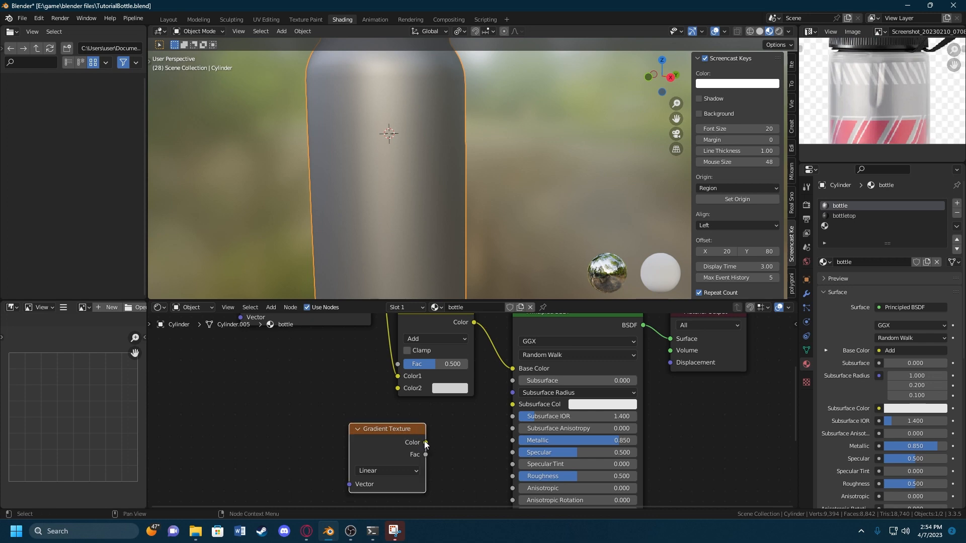
{"action": "left_click_drag", "start_coordinate": [512, 374], "coordinate": [512, 373]}
{"action": "middle_click_drag", "start_coordinate": [469, 237], "coordinate": [487, 284]}
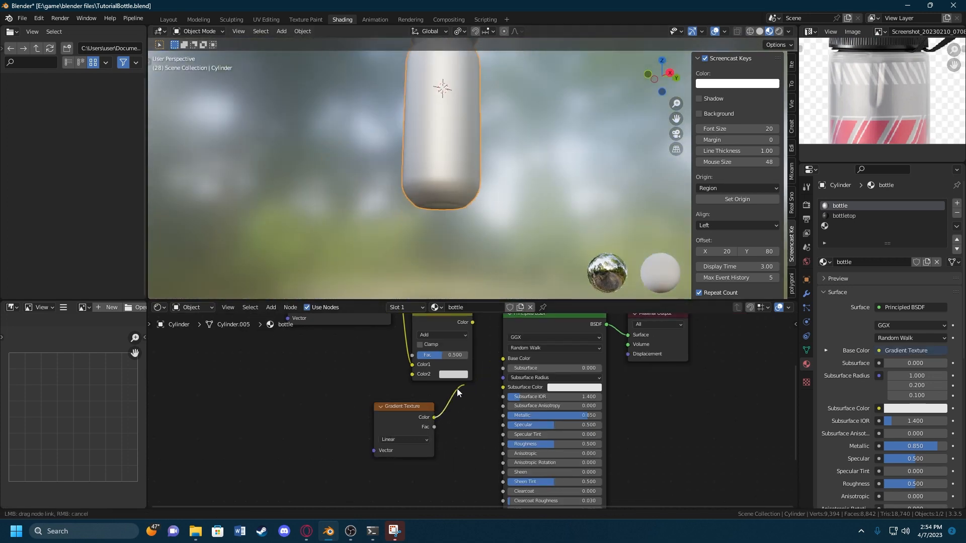
{"action": "key", "text": "Delete"}
Step: Add a Musgrave Texture node and connect its Height output to the Principled BSDF's Base Color
{"action": "key", "text": "shift+a"}
{"action": "mouse_move", "coordinate": [411, 412]}
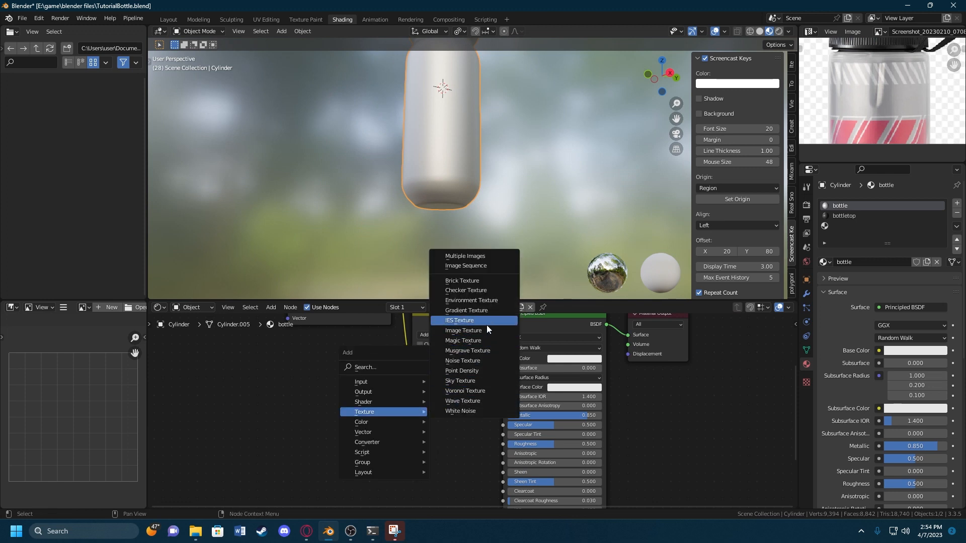
{"action": "left_click", "coordinate": [492, 351]}
{"action": "left_click_drag", "start_coordinate": [425, 412], "coordinate": [504, 358]}
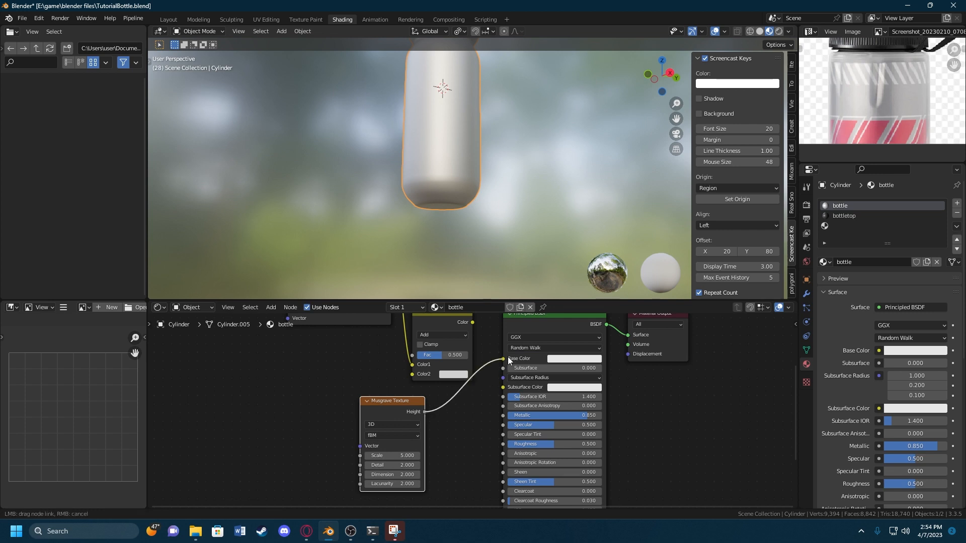
{"action": "middle_click_drag", "start_coordinate": [436, 130], "coordinate": [456, 112]}
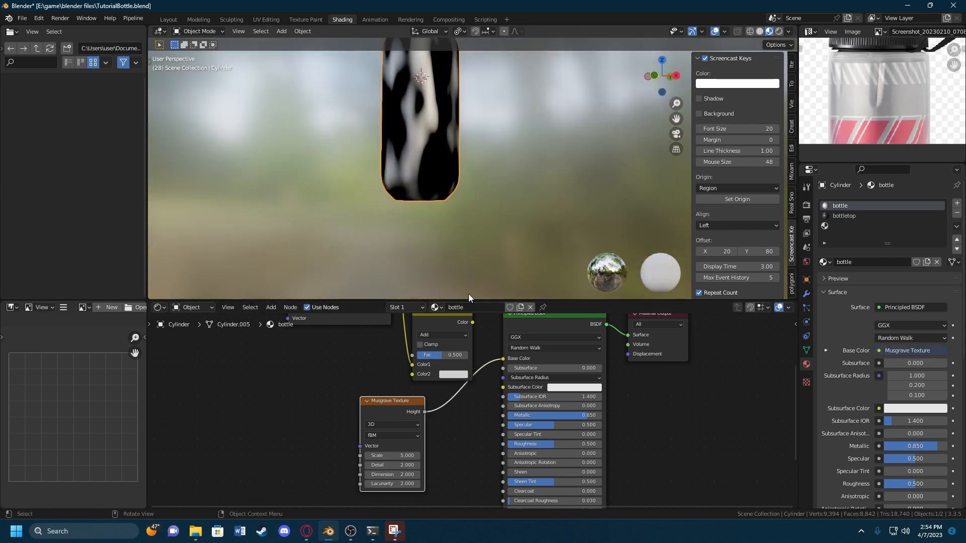
{"action": "scroll", "coordinate": [434, 403], "scroll_direction": "up", "scroll_amount": 1}
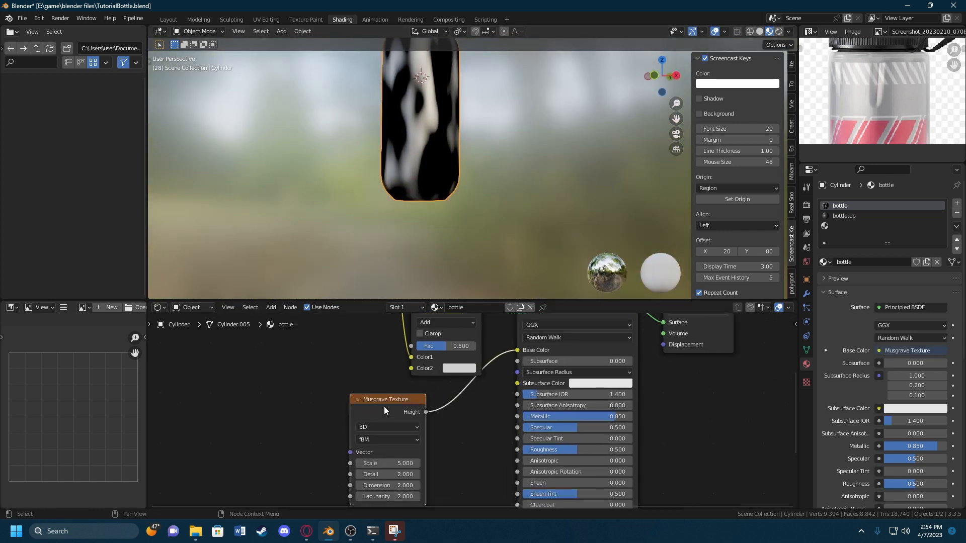
Step: Add Texture Coordinate and Mapping nodes to the Musgrave Texture and set the mapping scale to 2.8 on all axes
{"action": "key", "text": "ctrl+t"}
{"action": "middle_click_drag", "start_coordinate": [343, 378], "coordinate": [366, 349]}
{"action": "scroll", "coordinate": [369, 377], "scroll_direction": "down", "scroll_amount": 1}
{"action": "left_click", "coordinate": [351, 353]}
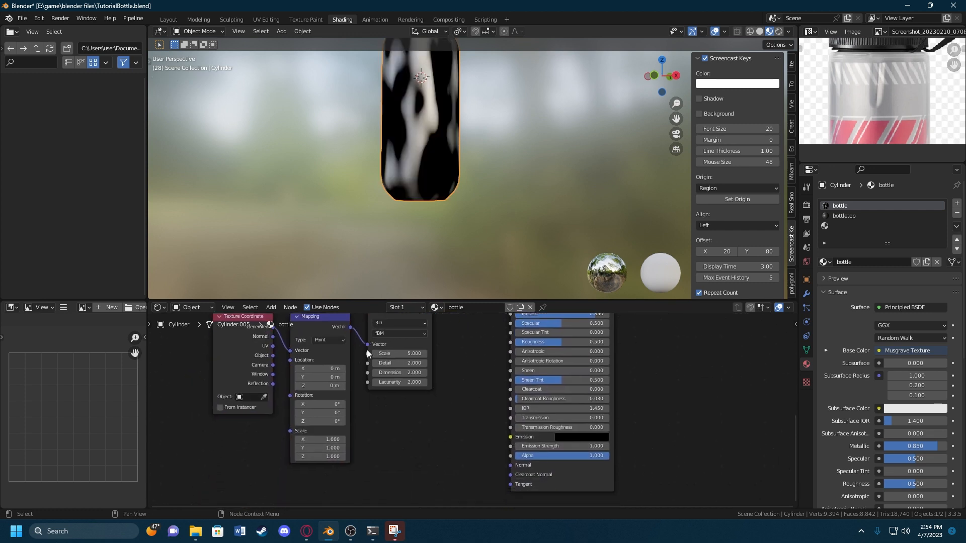
{"action": "left_click", "coordinate": [704, 58]}
{"action": "middle_click_drag", "start_coordinate": [457, 503], "coordinate": [473, 489]}
{"action": "scroll", "coordinate": [360, 423], "scroll_direction": "up", "scroll_amount": 2}
{"action": "left_click_drag", "start_coordinate": [343, 426], "coordinate": [403, 447]}
{"action": "middle_click_drag", "start_coordinate": [432, 150], "coordinate": [489, 174]}
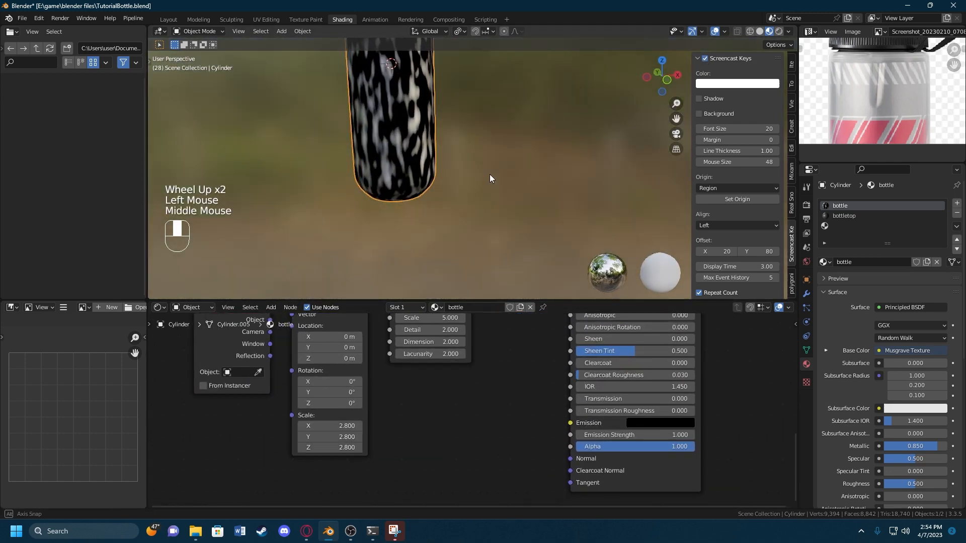
{"action": "middle_click_drag", "start_coordinate": [433, 163], "coordinate": [434, 298], "text": "shift"}
{"action": "middle_click_drag", "start_coordinate": [487, 319], "coordinate": [480, 447], "text": "shift"}
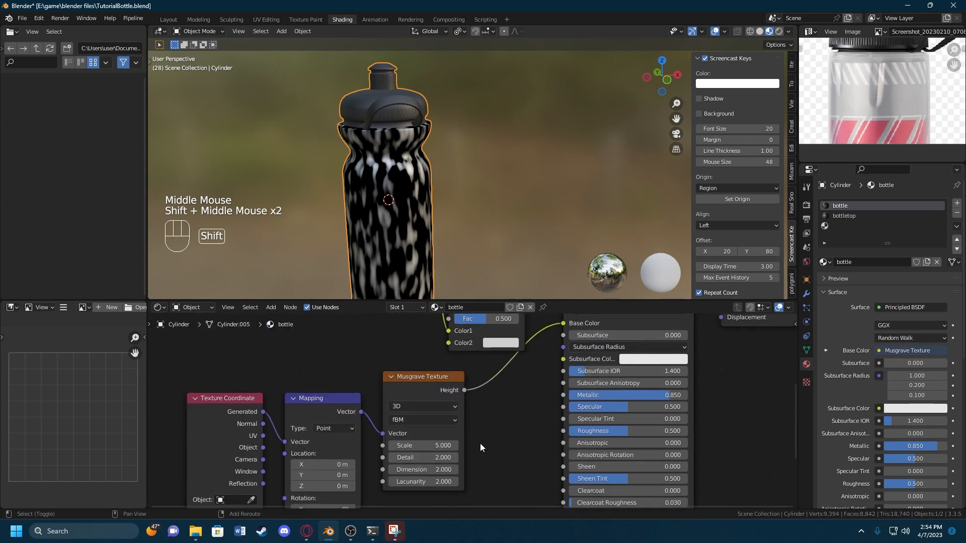
Step: Move the Musgrave Texture's Height link from Base Color to Roughness and inspect the bottle's reflections
{"action": "left_click_drag", "start_coordinate": [569, 317], "coordinate": [563, 430]}
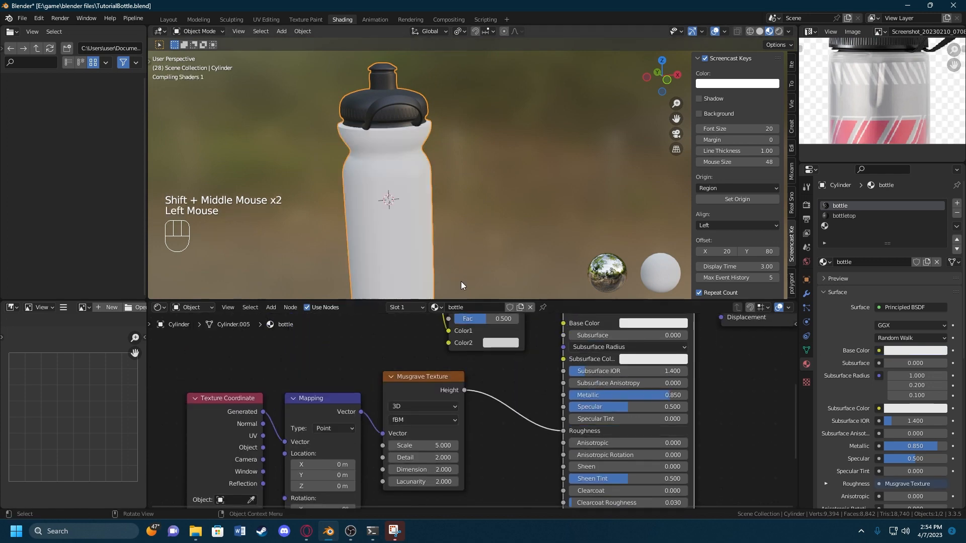
{"action": "scroll", "coordinate": [411, 194], "scroll_direction": "up", "scroll_amount": 2}
{"action": "middle_click_drag", "start_coordinate": [400, 211], "coordinate": [434, 171]}
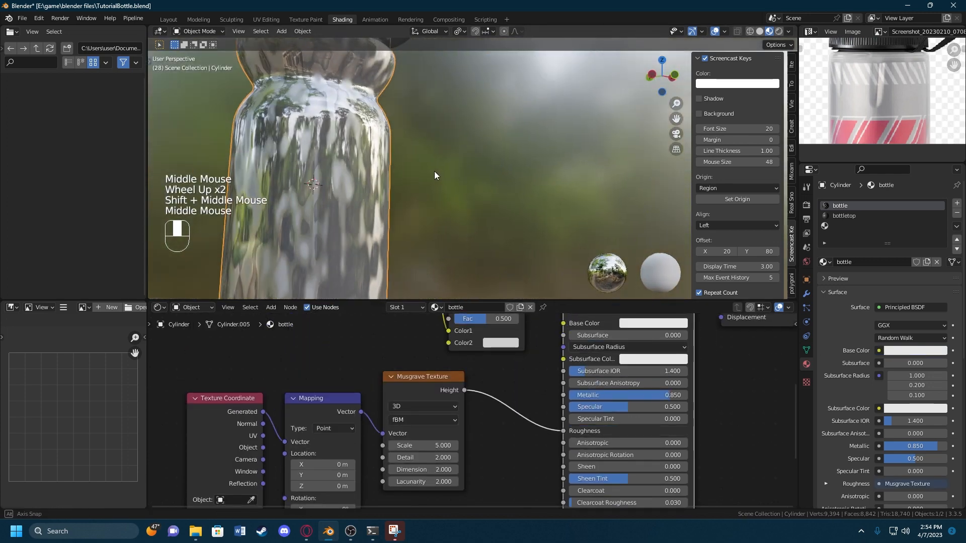
{"action": "middle_click_drag", "start_coordinate": [500, 392], "coordinate": [515, 337], "text": "shift"}
{"action": "middle_click_drag", "start_coordinate": [401, 449], "coordinate": [416, 394], "text": "shift"}
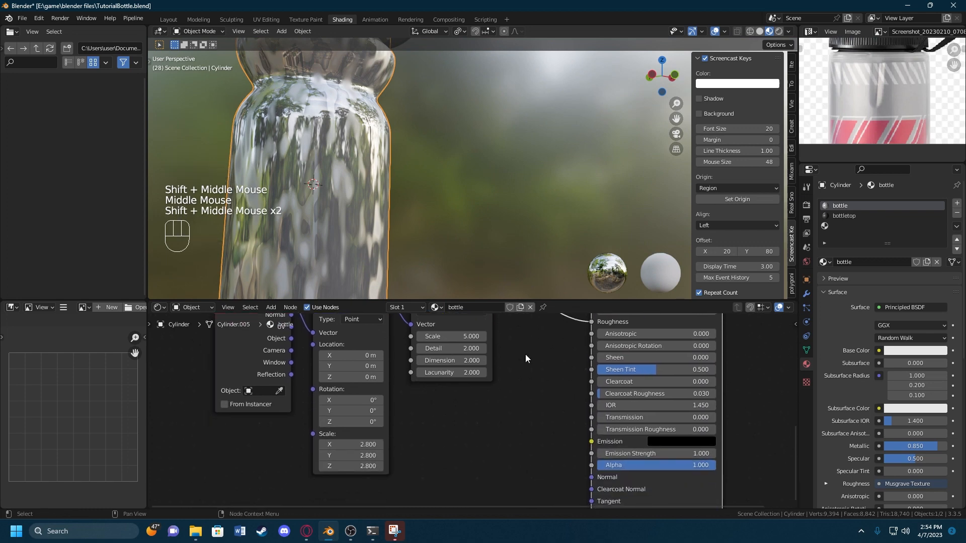
{"action": "middle_click_drag", "start_coordinate": [526, 357], "coordinate": [514, 389]}
Step: Disconnect the Musgrave Texture from Roughness and delete it together with its Mapping and Texture Coordinate nodes
{"action": "left_click_drag", "start_coordinate": [580, 353], "coordinate": [573, 356]}
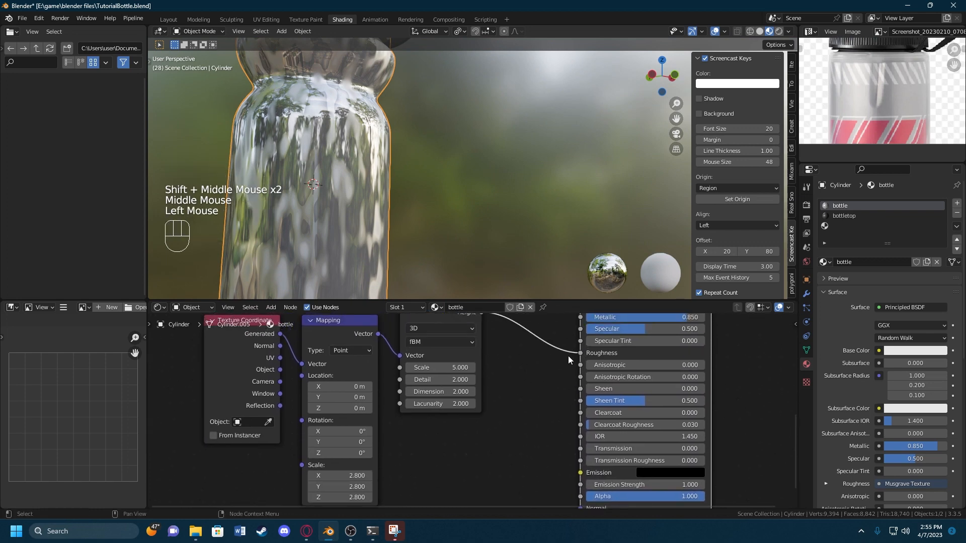
{"action": "mouse_move", "coordinate": [525, 367]}
{"action": "middle_mouse_down"}
{"action": "mouse_move", "coordinate": [520, 401]}
{"action": "mouse_move", "coordinate": [523, 381]}
{"action": "middle_mouse_up"}
{"action": "left_click_drag", "start_coordinate": [470, 384], "coordinate": [371, 383]}
{"action": "middle_click_drag", "start_coordinate": [418, 191], "coordinate": [423, 188]}
{"action": "scroll", "coordinate": [420, 190], "scroll_direction": "down", "scroll_amount": 3}
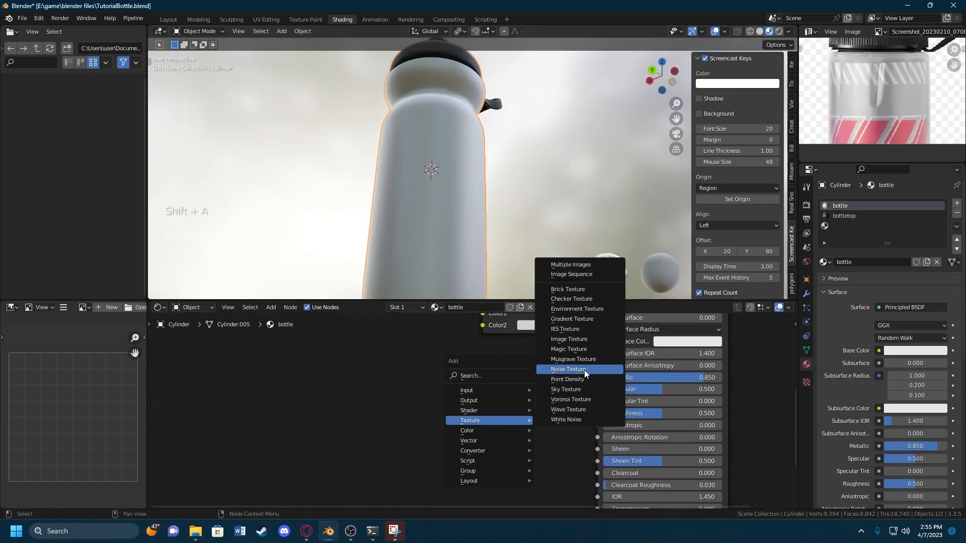
Step: Add a Noise Texture node, try its Fac output on Base Color, and move that link to the Principled BSDF's Roughness
{"action": "left_click", "coordinate": [568, 369]}
{"action": "left_click", "coordinate": [457, 369]}
{"action": "left_click_drag", "start_coordinate": [534, 387], "coordinate": [597, 368]}
{"action": "middle_click_drag", "start_coordinate": [453, 133], "coordinate": [557, 168]}
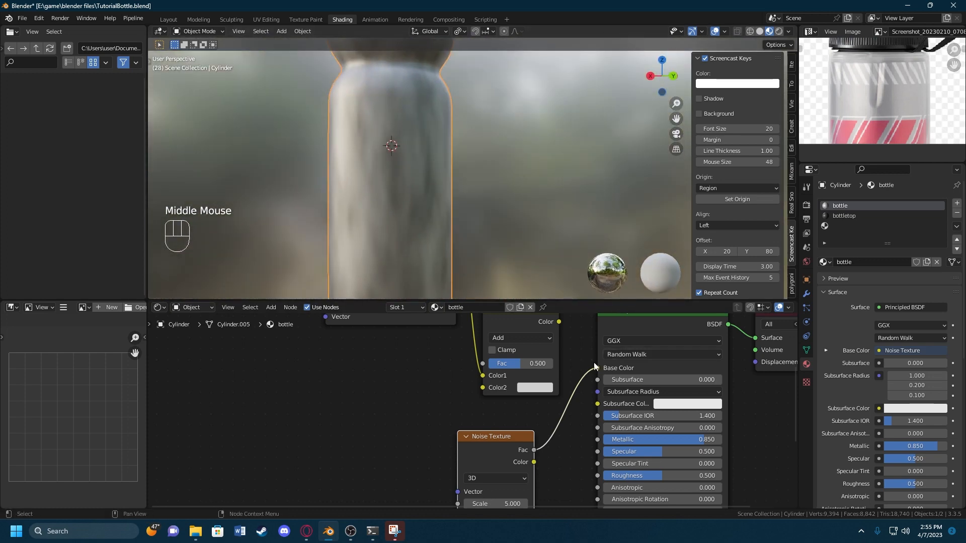
{"action": "left_click_drag", "start_coordinate": [596, 368], "coordinate": [598, 474]}
{"action": "middle_click_drag", "start_coordinate": [392, 181], "coordinate": [551, 134]}
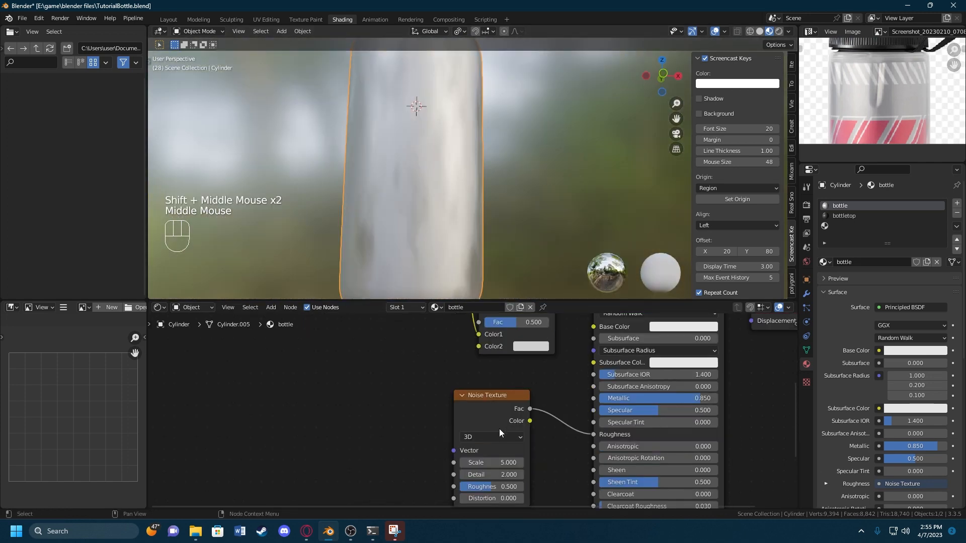
Step: Set the Noise Texture's scale to 2.060 and inspect the body's surface from several sides
{"action": "left_click_drag", "start_coordinate": [499, 462], "coordinate": [455, 462]}
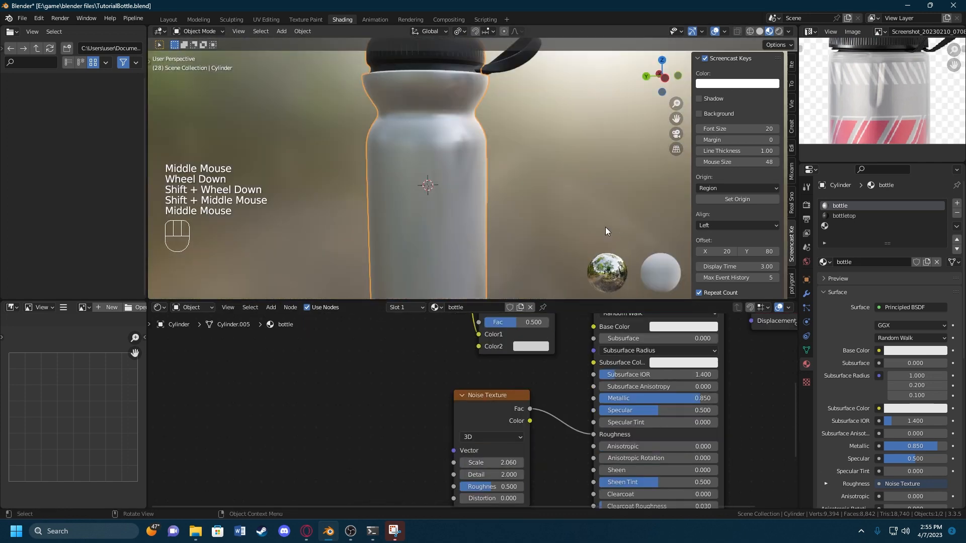
{"action": "middle_click_drag", "start_coordinate": [605, 227], "coordinate": [429, 158]}
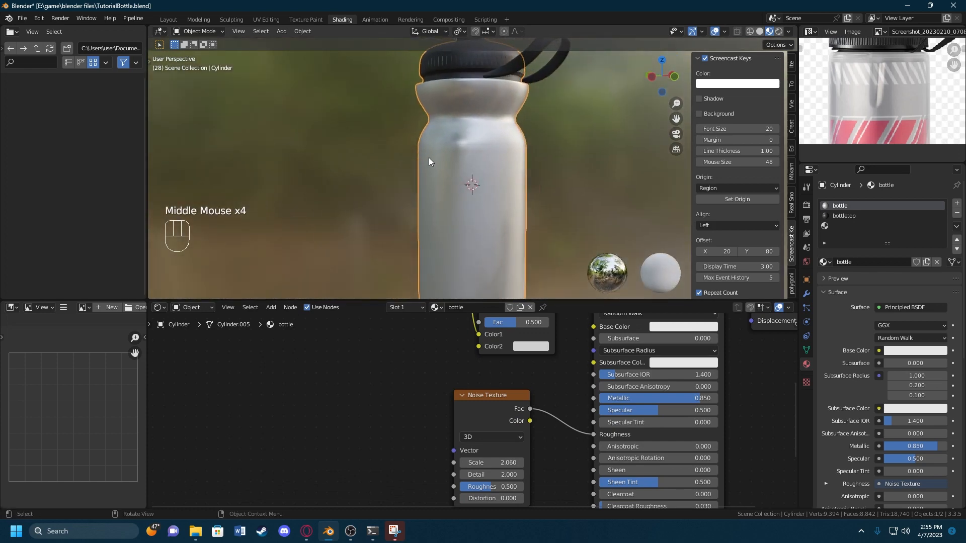
{"action": "scroll", "coordinate": [427, 146], "scroll_direction": "up", "scroll_amount": 2}
{"action": "middle_click_drag", "start_coordinate": [424, 125], "coordinate": [512, 129]}
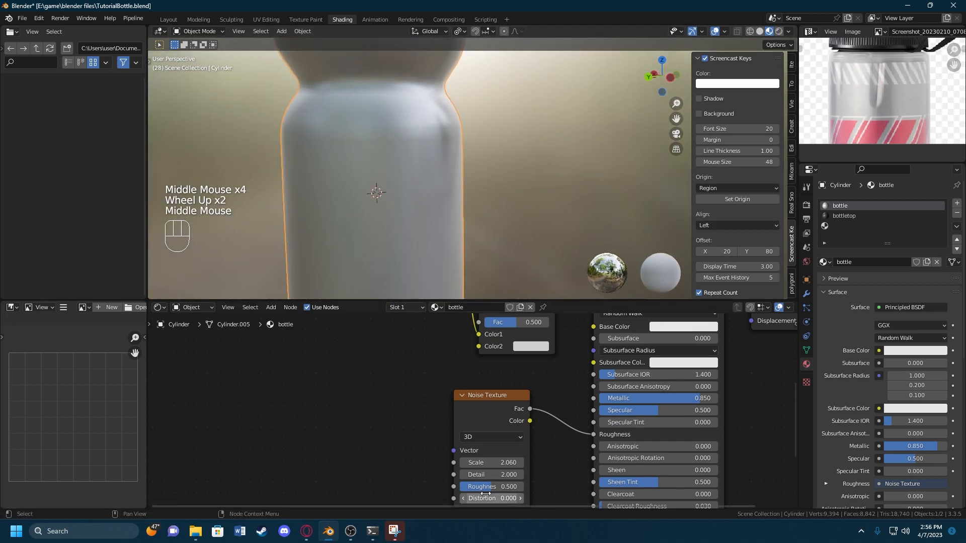
Step: Set the Noise Texture's detail to 13 and check the roughness variation around the bottle body
{"action": "left_click_drag", "start_coordinate": [492, 475], "coordinate": [547, 475]}
{"action": "middle_click_drag", "start_coordinate": [470, 50], "coordinate": [490, 135]}
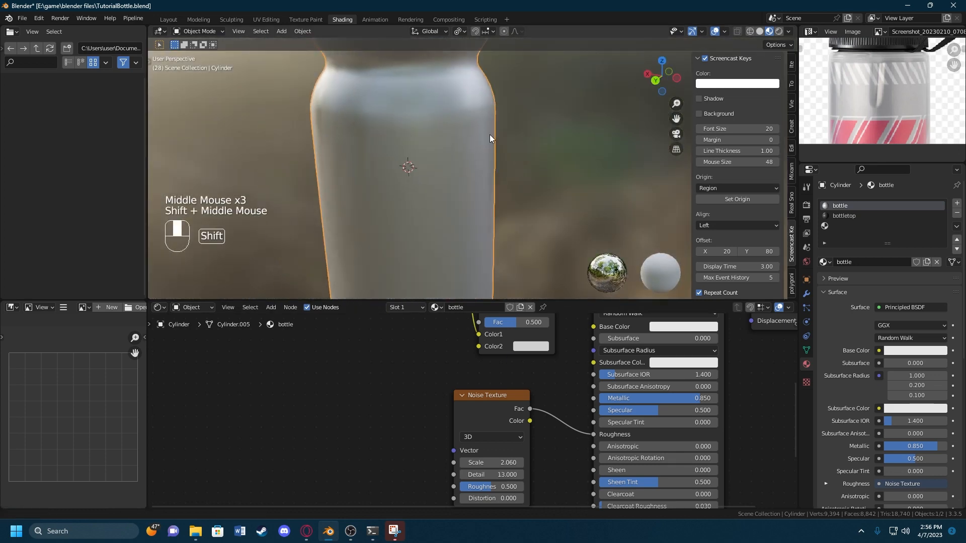
{"action": "middle_click_drag", "start_coordinate": [442, 260], "coordinate": [534, 134]}
{"action": "scroll", "coordinate": [513, 151], "scroll_direction": "down", "scroll_amount": 1}
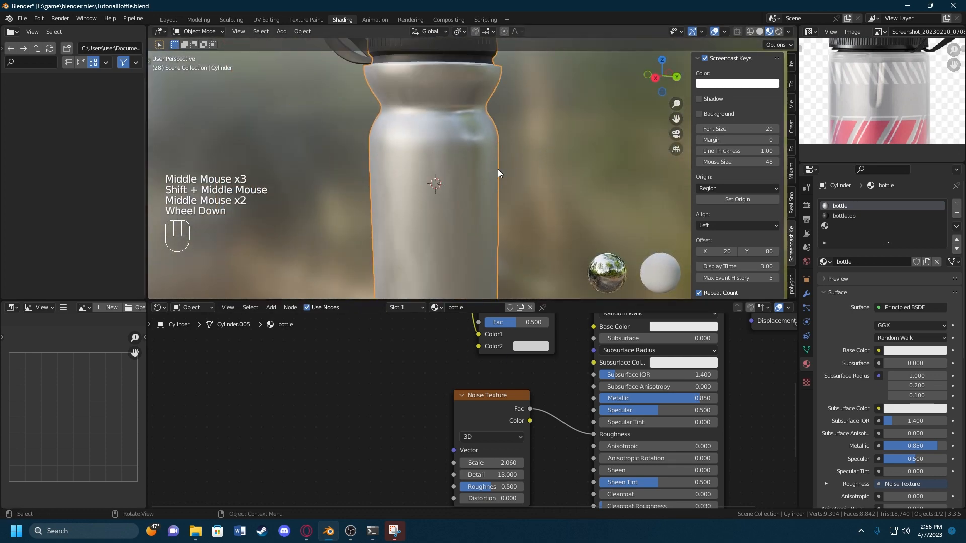
Step: Add Mapping and Texture Coordinate nodes to the bottle material's Noise Texture and check the lower body
{"action": "scroll", "coordinate": [496, 173], "scroll_direction": "down", "scroll_amount": 1}
{"action": "middle_click_drag", "start_coordinate": [496, 173], "coordinate": [466, 173], "text": "shift"}
{"action": "scroll", "coordinate": [470, 134], "scroll_direction": "up", "scroll_amount": 1}
{"action": "left_click", "coordinate": [469, 396]}
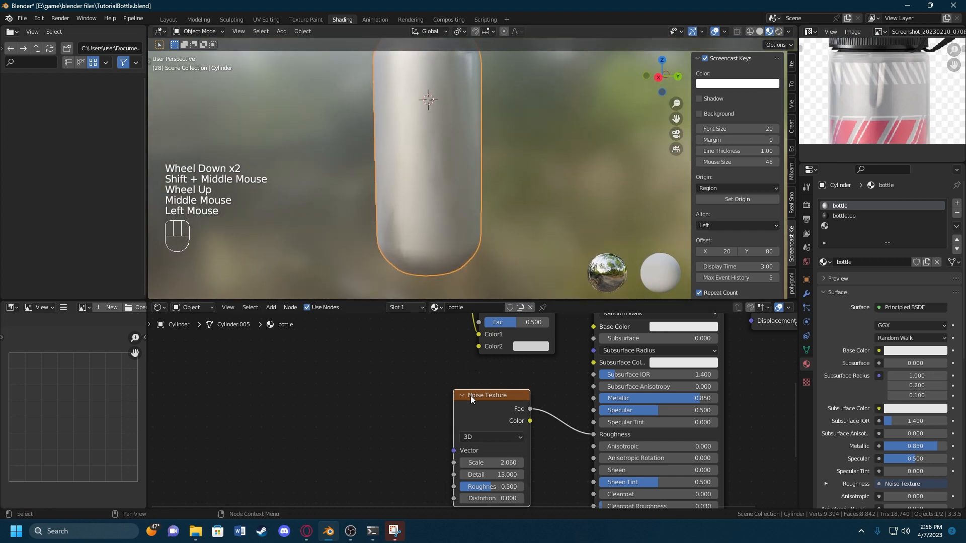
{"action": "key", "text": "ctrl+t"}
{"action": "mouse_move", "coordinate": [418, 211]}
{"action": "middle_mouse_down"}
{"action": "mouse_move", "coordinate": [441, 195]}
{"action": "mouse_move", "coordinate": [436, 211]}
{"action": "middle_mouse_up"}
{"action": "mouse_move", "coordinate": [437, 211]}
{"action": "middle_mouse_down", "text": "shift"}
{"action": "mouse_move", "coordinate": [428, 234]}
{"action": "mouse_move", "coordinate": [433, 204]}
{"action": "middle_mouse_up", "text": "shift"}
Step: Try offsetting the noise along the Mapping node's X location, check the bottle body, and undo the offset
{"action": "middle_click_drag", "start_coordinate": [411, 391], "coordinate": [391, 364]}
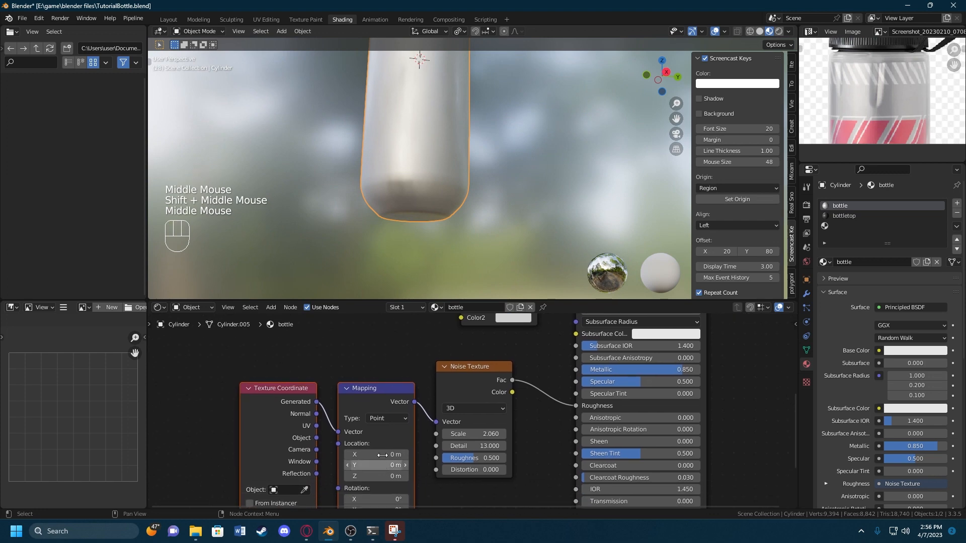
{"action": "scroll", "coordinate": [387, 464], "scroll_direction": "down", "scroll_amount": 1}
{"action": "middle_click_drag", "start_coordinate": [390, 495], "coordinate": [385, 438]}
{"action": "left_click_drag", "start_coordinate": [372, 397], "coordinate": [390, 398]}
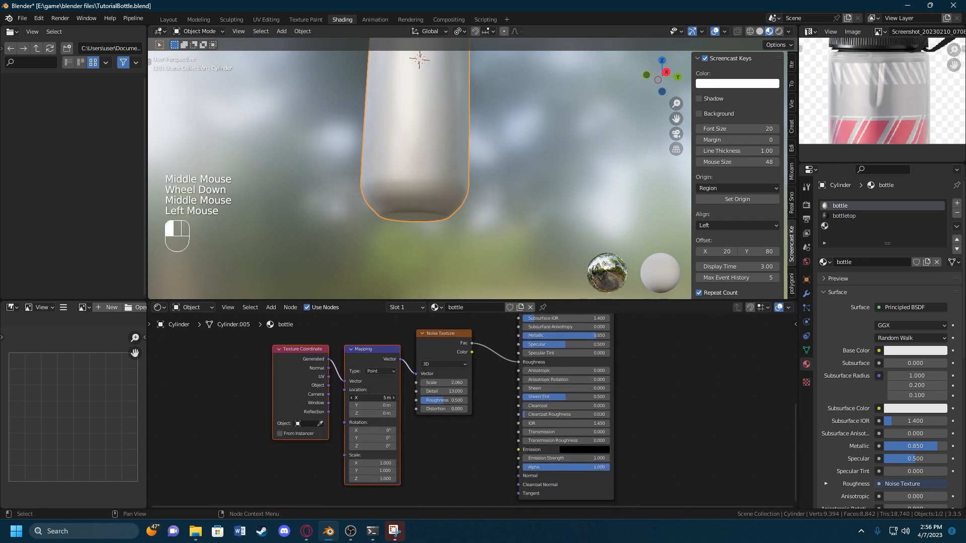
{"action": "middle_click_drag", "start_coordinate": [449, 38], "coordinate": [524, 180], "text": "shift"}
{"action": "key", "text": "ctrl+z"}
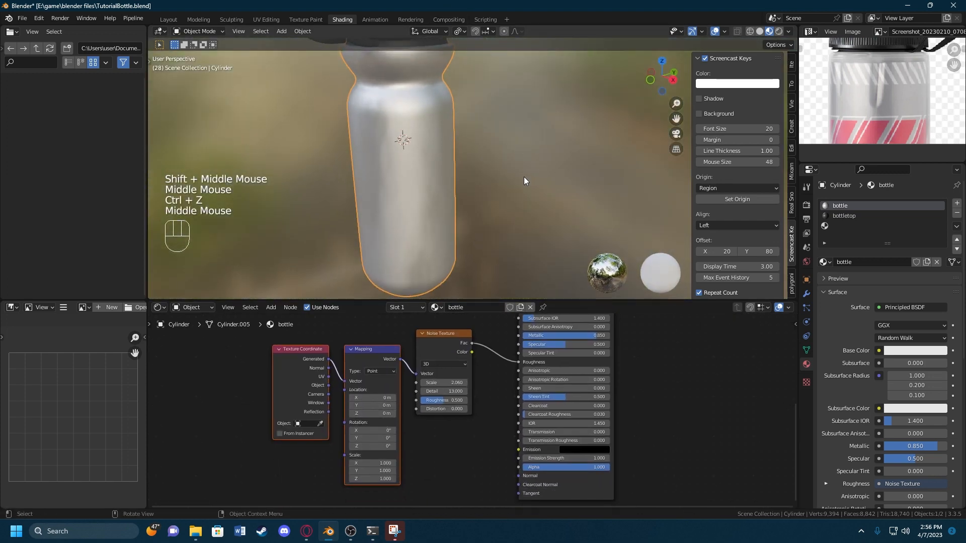
Step: Set the Mapping node's scale to 3.900 on all three axes and inspect the roughness variation on the body
{"action": "left_click", "coordinate": [436, 470]}
{"action": "left_click_drag", "start_coordinate": [373, 437], "coordinate": [418, 479]}
{"action": "right_click", "coordinate": [382, 438]}
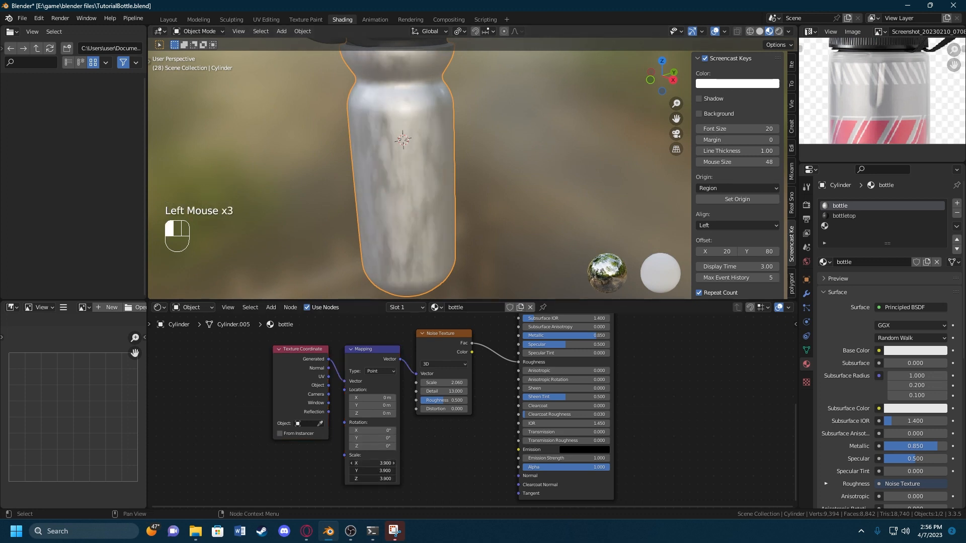
{"action": "middle_click_drag", "start_coordinate": [443, 150], "coordinate": [449, 190]}
{"action": "middle_click_drag", "start_coordinate": [449, 190], "coordinate": [532, 137]}
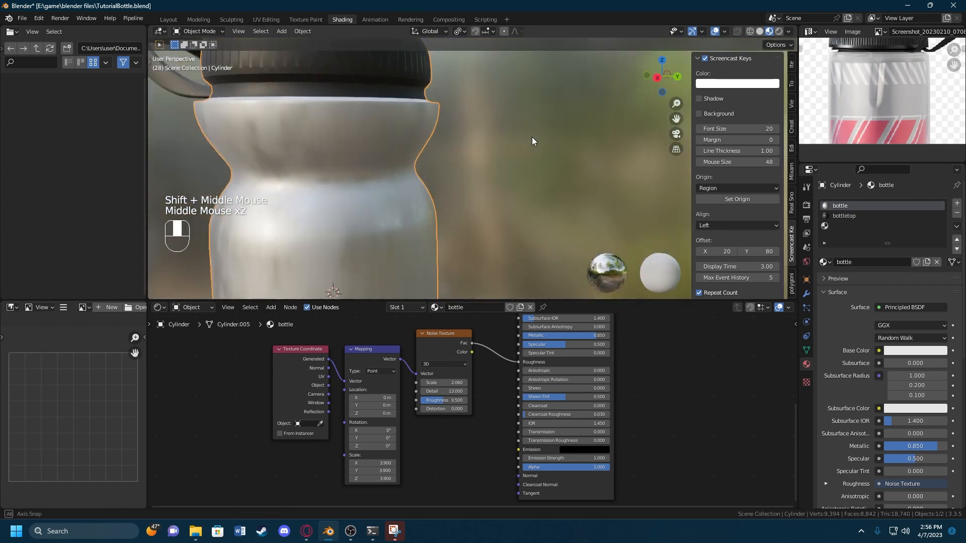
{"action": "scroll", "coordinate": [429, 134], "scroll_direction": "down", "scroll_amount": 2}
{"action": "middle_click_drag", "start_coordinate": [429, 134], "coordinate": [483, 135], "text": "shift"}
Step: Connect the Add node's Color output to the Principled BSDF's Base Color and inspect the collar stripes and cap from several sides
{"action": "middle_click_drag", "start_coordinate": [491, 351], "coordinate": [508, 406]}
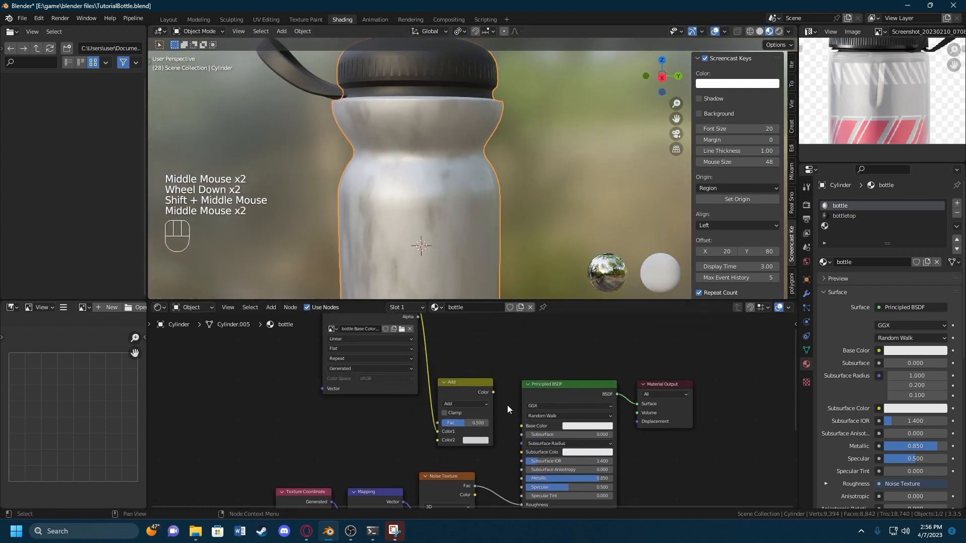
{"action": "left_click_drag", "start_coordinate": [494, 392], "coordinate": [518, 425]}
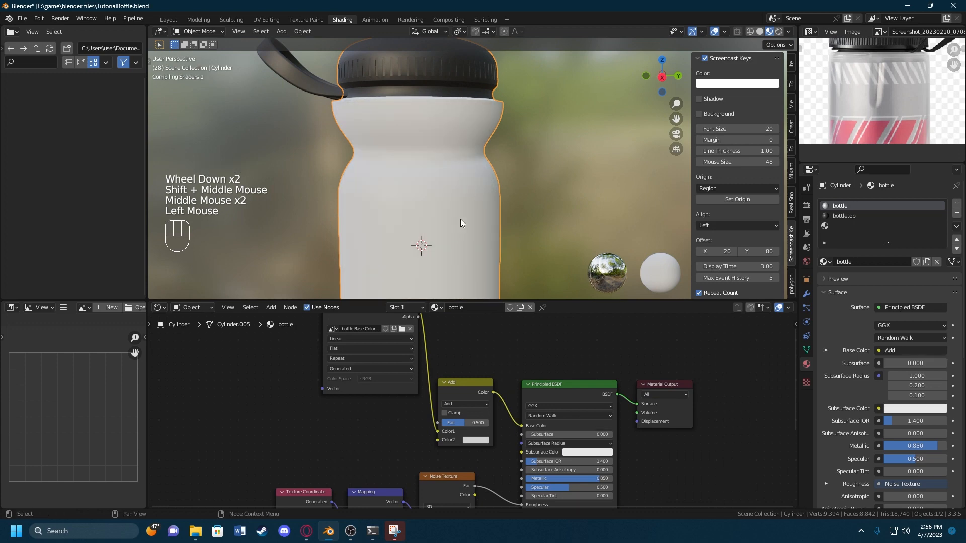
{"action": "middle_click_drag", "start_coordinate": [422, 132], "coordinate": [560, 165]}
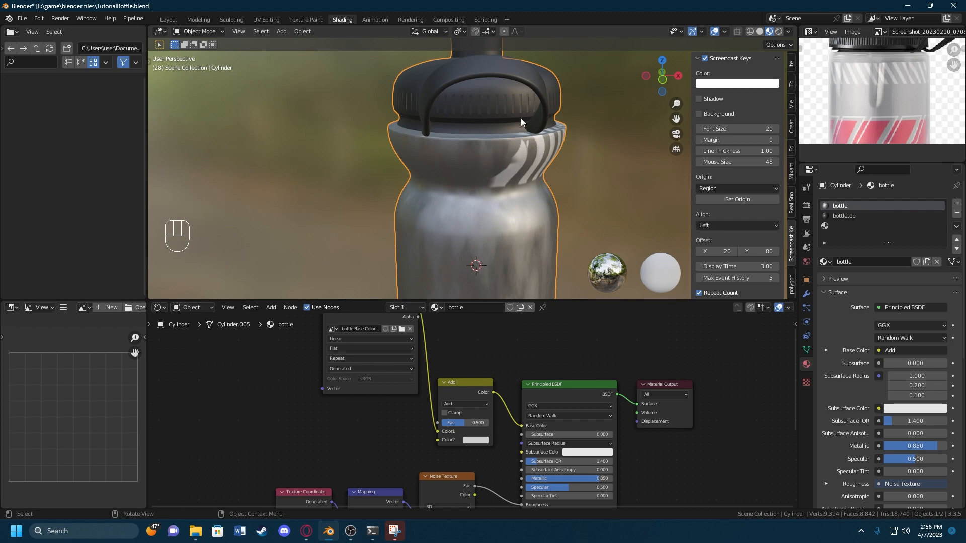
{"action": "middle_click_drag", "start_coordinate": [520, 118], "coordinate": [430, 174], "text": "shift"}
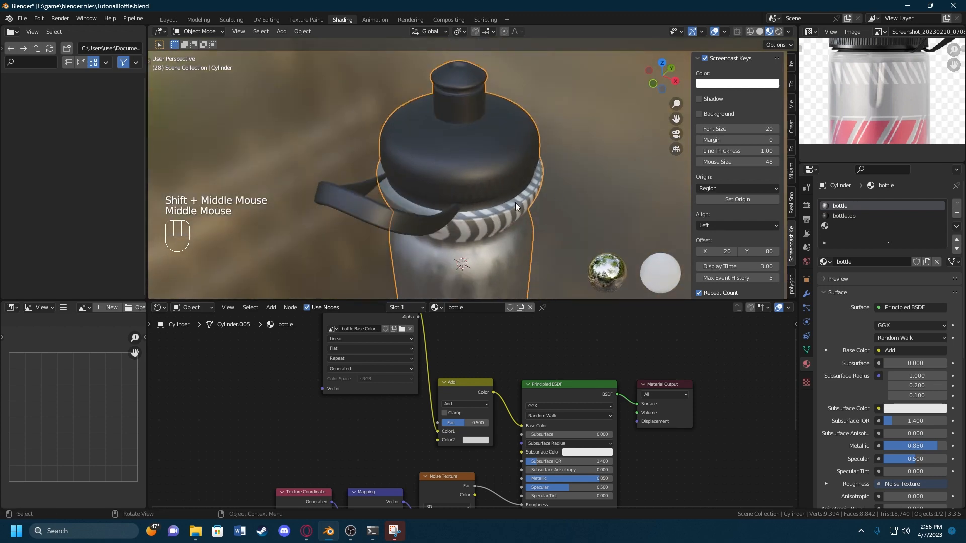
{"action": "middle_click_drag", "start_coordinate": [515, 202], "coordinate": [453, 232]}
{"action": "middle_click_drag", "start_coordinate": [452, 232], "coordinate": [441, 166], "text": "shift"}
{"action": "middle_click_drag", "start_coordinate": [421, 218], "coordinate": [412, 108]}
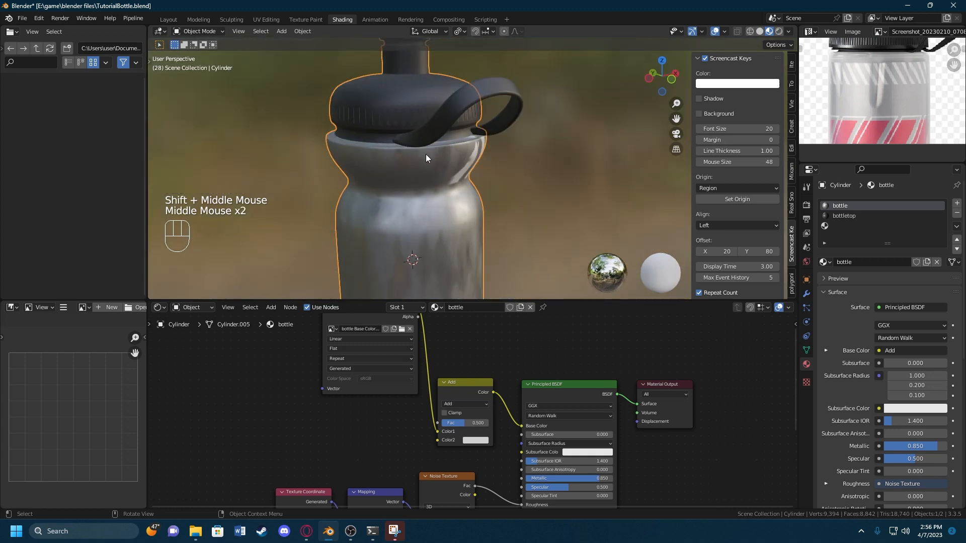
{"action": "middle_click_drag", "start_coordinate": [426, 154], "coordinate": [448, 164]}
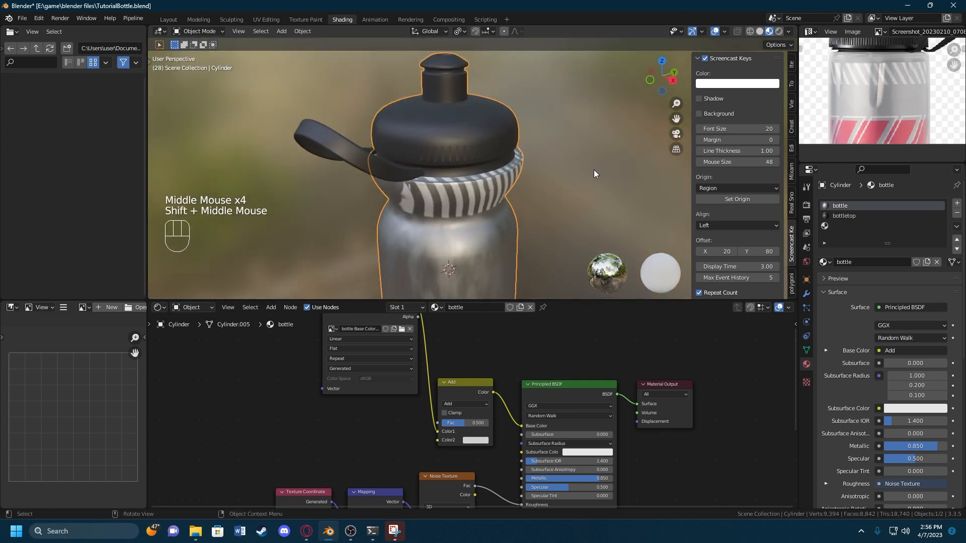
{"action": "middle_click_drag", "start_coordinate": [594, 170], "coordinate": [689, 197], "text": "shift"}
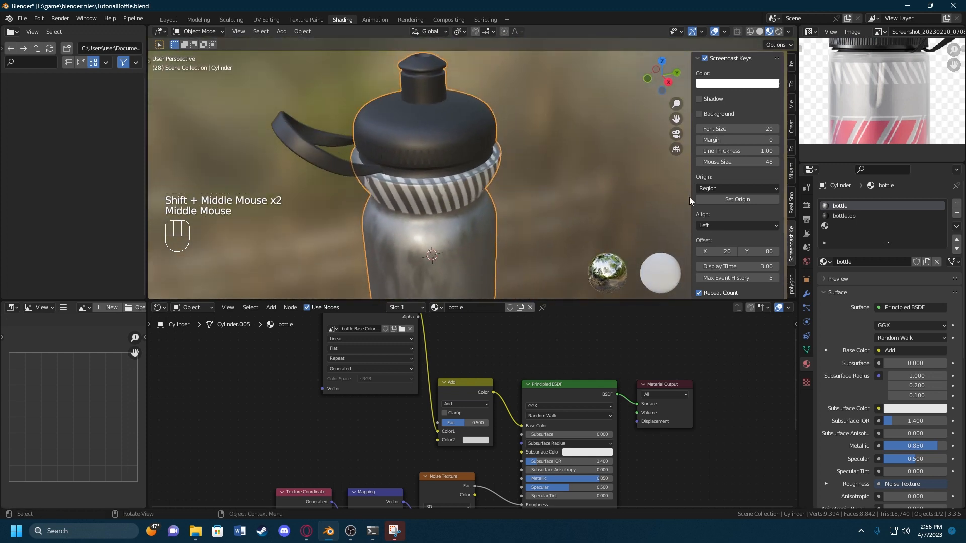
Step: Compare the cap with the reference photo and set the bottletop material's roughness to 0.223
{"action": "left_click", "coordinate": [845, 215]}
{"action": "middle_click_drag", "start_coordinate": [898, 91], "coordinate": [903, 128]}
{"action": "scroll", "coordinate": [876, 103], "scroll_direction": "up", "scroll_amount": 2}
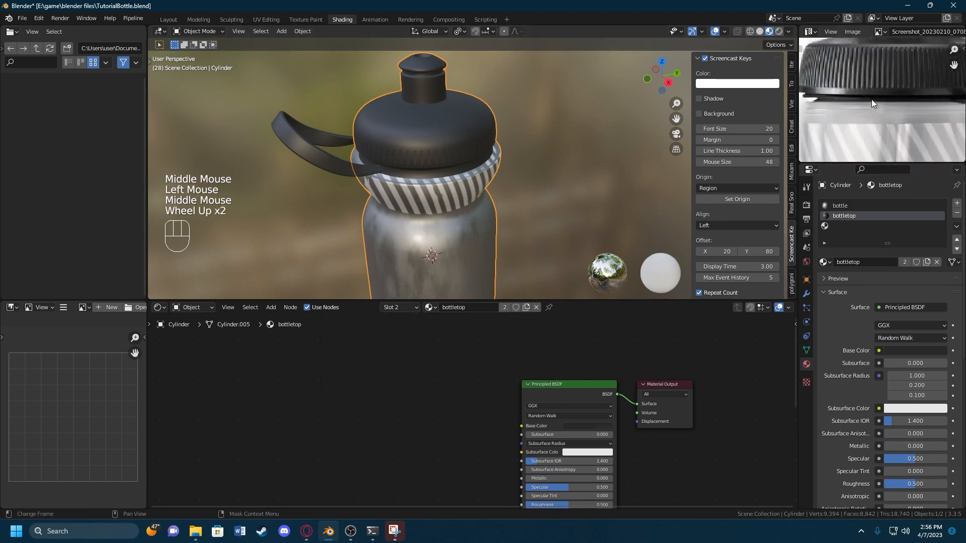
{"action": "middle_click_drag", "start_coordinate": [442, 201], "coordinate": [419, 222]}
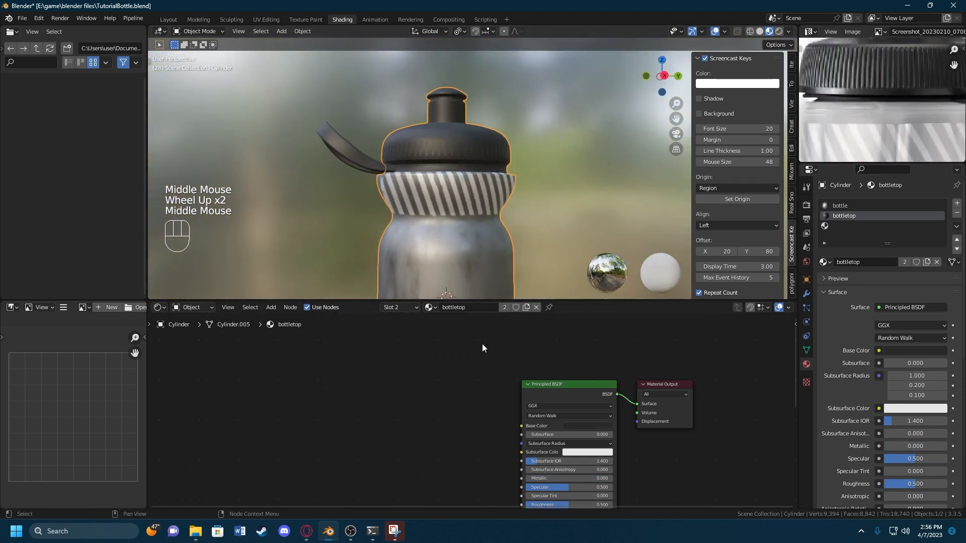
{"action": "middle_click_drag", "start_coordinate": [482, 347], "coordinate": [430, 344]}
{"action": "left_click_drag", "start_coordinate": [496, 454], "coordinate": [475, 456]}
{"action": "middle_click_drag", "start_coordinate": [420, 241], "coordinate": [527, 256]}
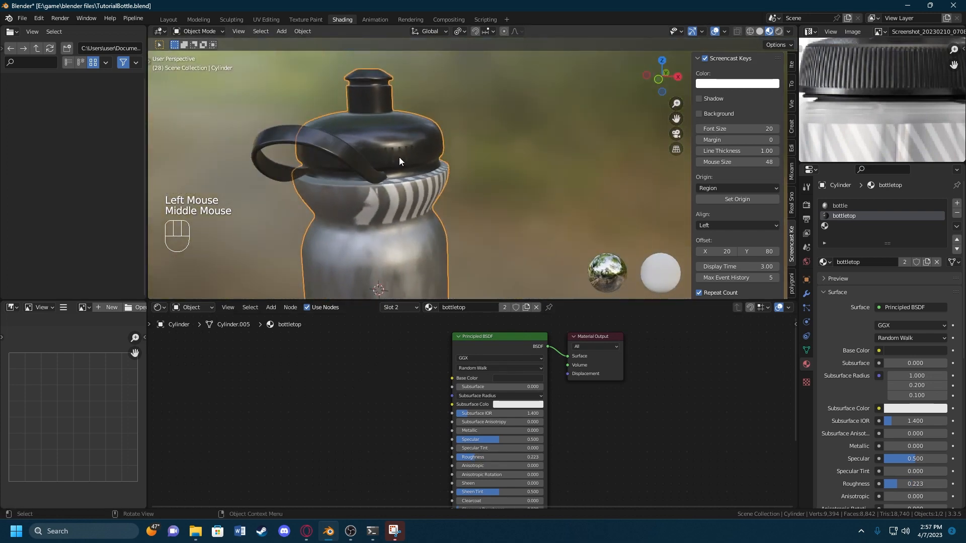
Step: Set the bottletop material's roughness to 0.259 and inspect the cap up close against the reference
{"action": "scroll", "coordinate": [399, 159], "scroll_direction": "up", "scroll_amount": 2}
{"action": "middle_click_drag", "start_coordinate": [399, 158], "coordinate": [377, 157]}
{"action": "left_click_drag", "start_coordinate": [486, 454], "coordinate": [489, 455]}
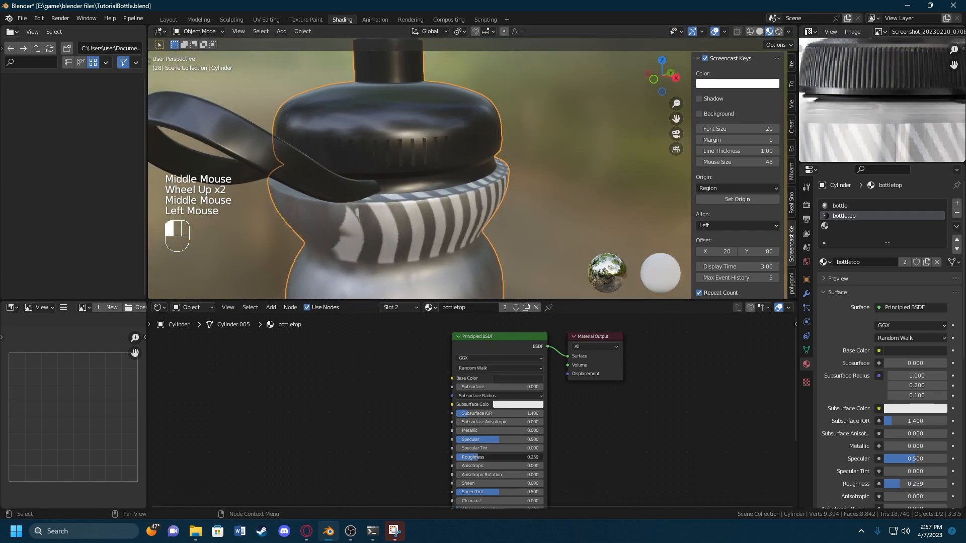
{"action": "middle_click_drag", "start_coordinate": [412, 174], "coordinate": [427, 164]}
{"action": "middle_click_drag", "start_coordinate": [428, 164], "coordinate": [420, 261], "text": "shift"}
{"action": "scroll", "coordinate": [469, 152], "scroll_direction": "up", "scroll_amount": 2}
{"action": "left_click", "coordinate": [459, 350]}
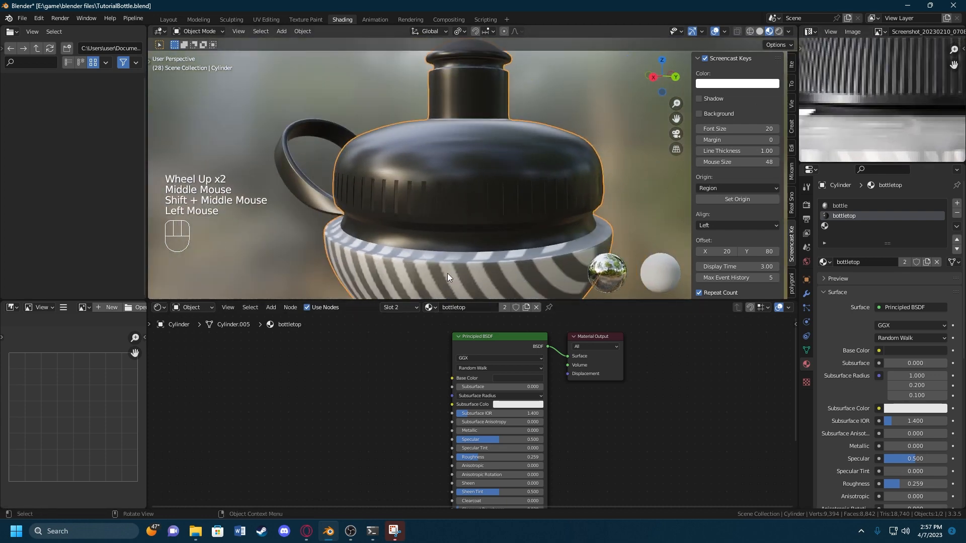
Step: Try to copy the Noise Texture, Mapping and Texture Coordinate nodes from the bottle material into bottletop
{"action": "left_click", "coordinate": [850, 206]}
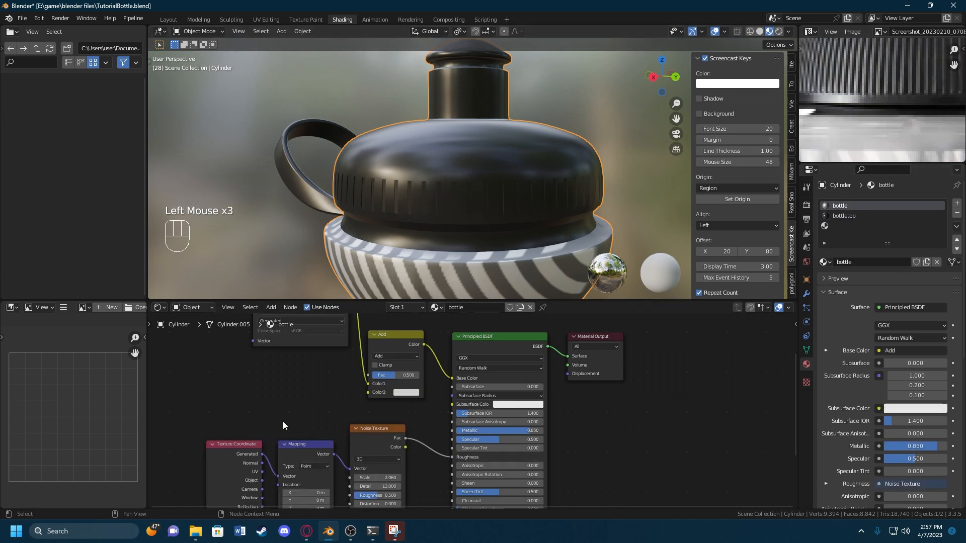
{"action": "left_click_drag", "start_coordinate": [198, 414], "coordinate": [368, 466]}
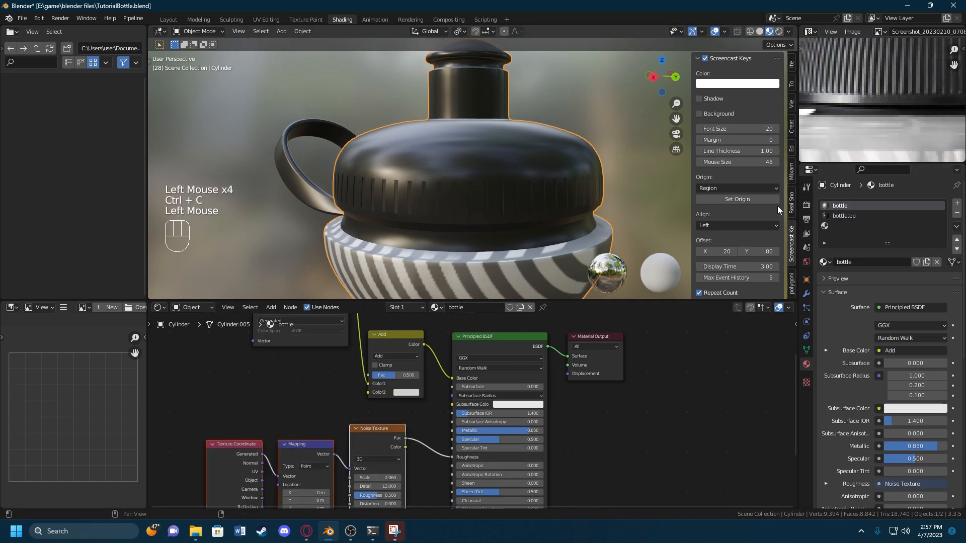
{"action": "left_click", "coordinate": [837, 216]}
{"action": "key", "text": "ctrl+v"}
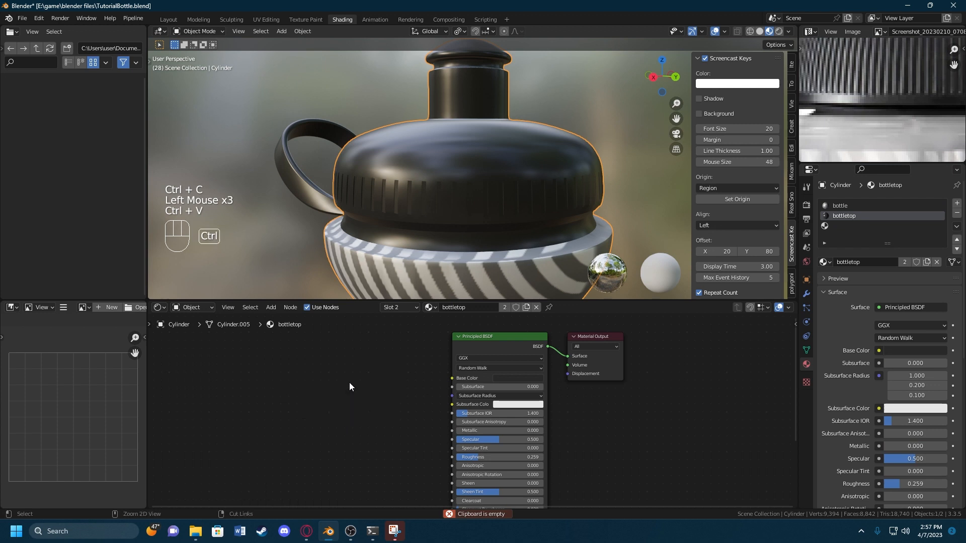
Step: Add a Noise Texture with Mapping and Texture Coordinate nodes to bottletop and link its Fac output to Roughness
{"action": "key", "text": "shift+a"}
{"action": "mouse_move", "coordinate": [318, 385]}
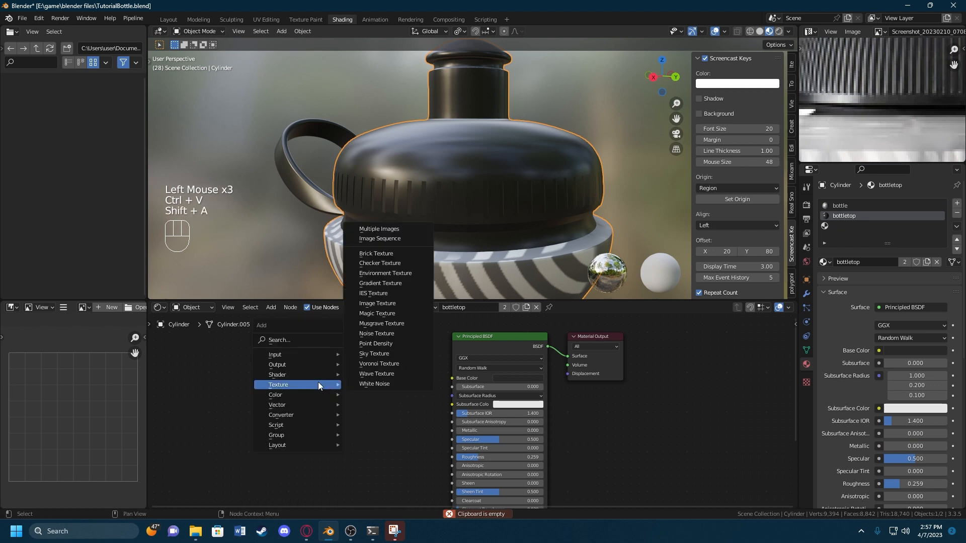
{"action": "left_click", "coordinate": [407, 334]}
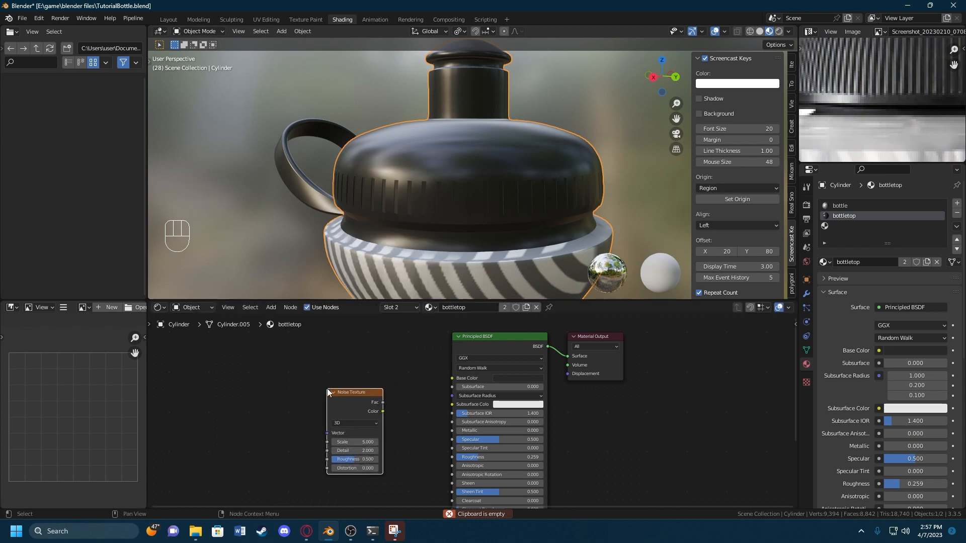
{"action": "key", "text": "ctrl+t"}
{"action": "left_click_drag", "start_coordinate": [383, 402], "coordinate": [454, 457]}
Step: Examine the noise-driven roughness on the cap and strap from several angles and distances
{"action": "middle_click_drag", "start_coordinate": [460, 272], "coordinate": [529, 247]}
{"action": "middle_click_drag", "start_coordinate": [374, 351], "coordinate": [436, 504], "text": "shift"}
{"action": "middle_click_drag", "start_coordinate": [427, 211], "coordinate": [330, 213]}
{"action": "scroll", "coordinate": [403, 191], "scroll_direction": "down", "scroll_amount": 2}
{"action": "middle_click_drag", "start_coordinate": [402, 192], "coordinate": [353, 237]}
{"action": "middle_click_drag", "start_coordinate": [353, 236], "coordinate": [428, 256]}
{"action": "middle_click_drag", "start_coordinate": [428, 256], "coordinate": [402, 209]}
{"action": "scroll", "coordinate": [475, 198], "scroll_direction": "up", "scroll_amount": 2}
{"action": "middle_click_drag", "start_coordinate": [475, 197], "coordinate": [351, 146]}
{"action": "scroll", "coordinate": [367, 152], "scroll_direction": "down", "scroll_amount": 1}
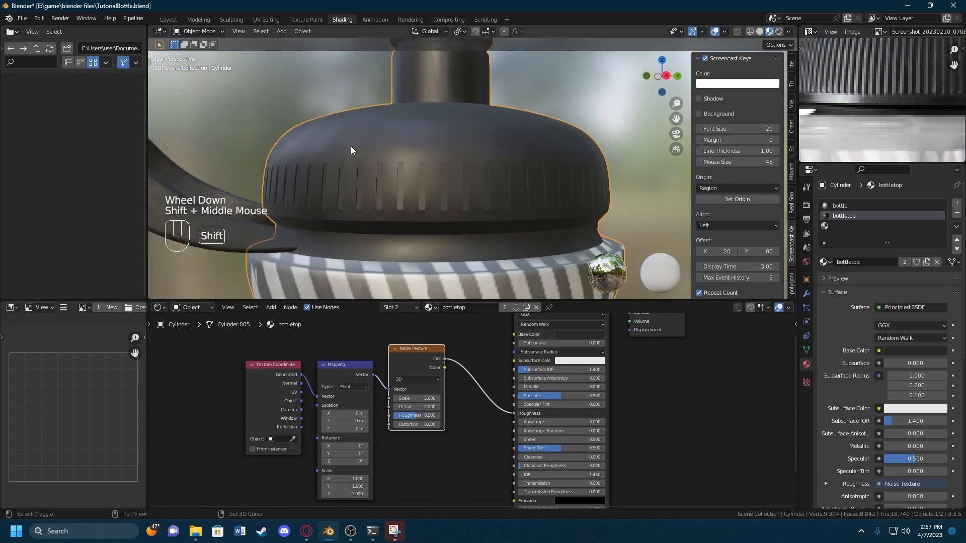
Step: Insert a ColorRamp node between the bottletop material's Noise Texture and the Principled BSDF's Roughness
{"action": "left_click", "coordinate": [461, 343]}
{"action": "middle_click_drag", "start_coordinate": [461, 342], "coordinate": [451, 393], "text": "shift"}
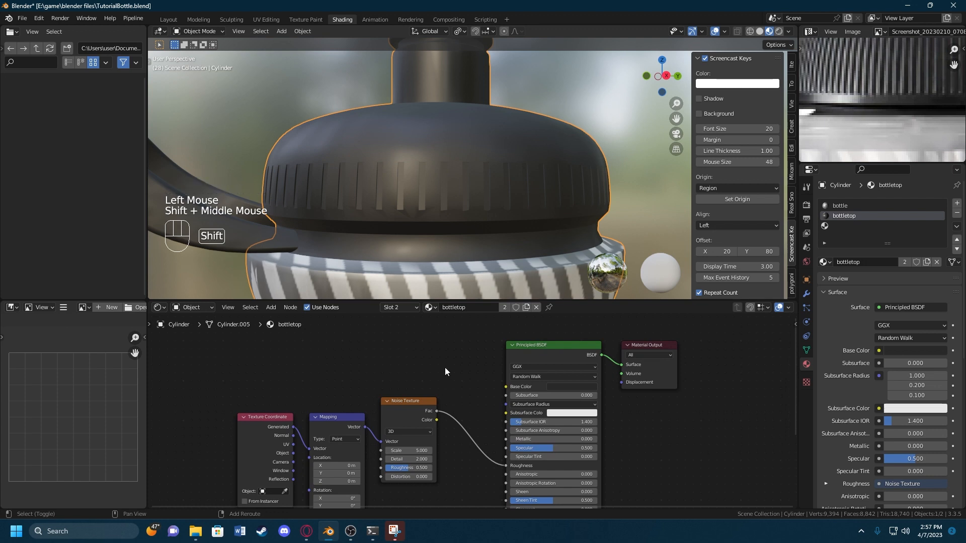
{"action": "key", "text": "shift+a"}
{"action": "left_click", "coordinate": [419, 325]}
{"action": "type", "text": "c"}
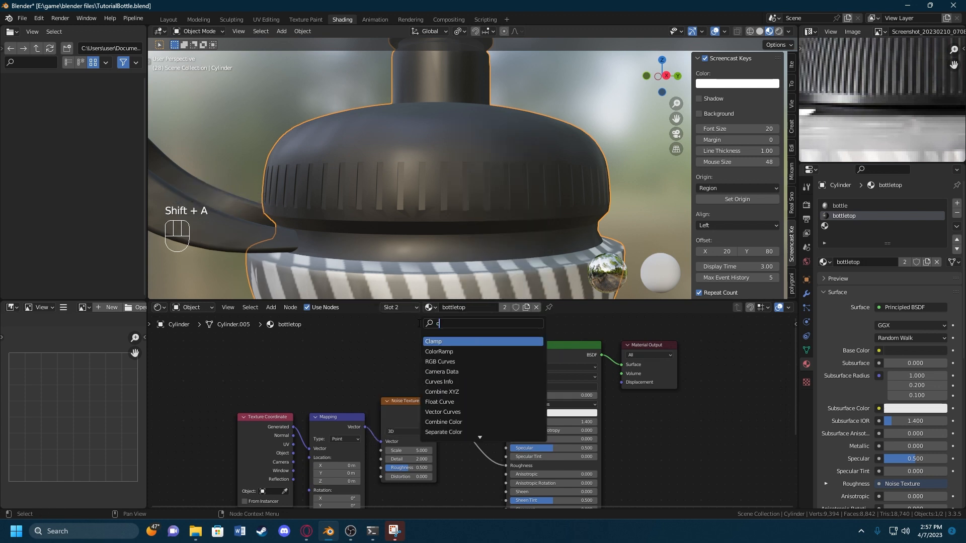
{"action": "type", "text": "olo"}
{"action": "key", "text": "Return"}
{"action": "left_click", "coordinate": [440, 388]}
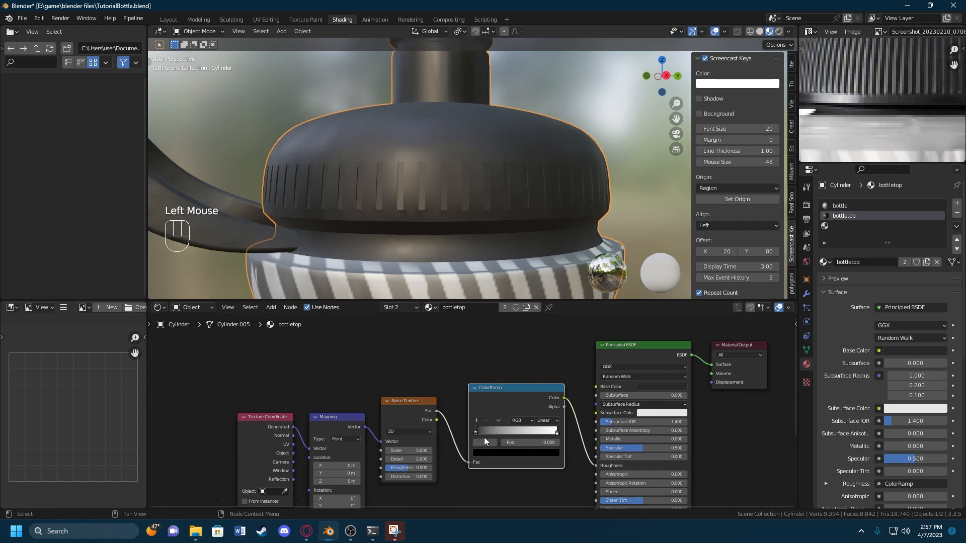
Step: Darken the ColorRamp's white stop to grey, keeping it near the end of the ramp, and check the cap's gloss
{"action": "left_click", "coordinate": [488, 452]}
{"action": "mouse_move", "coordinate": [542, 381]}
{"action": "left_mouse_down"}
{"action": "mouse_move", "coordinate": [542, 347]}
{"action": "mouse_move", "coordinate": [541, 395]}
{"action": "left_mouse_up"}
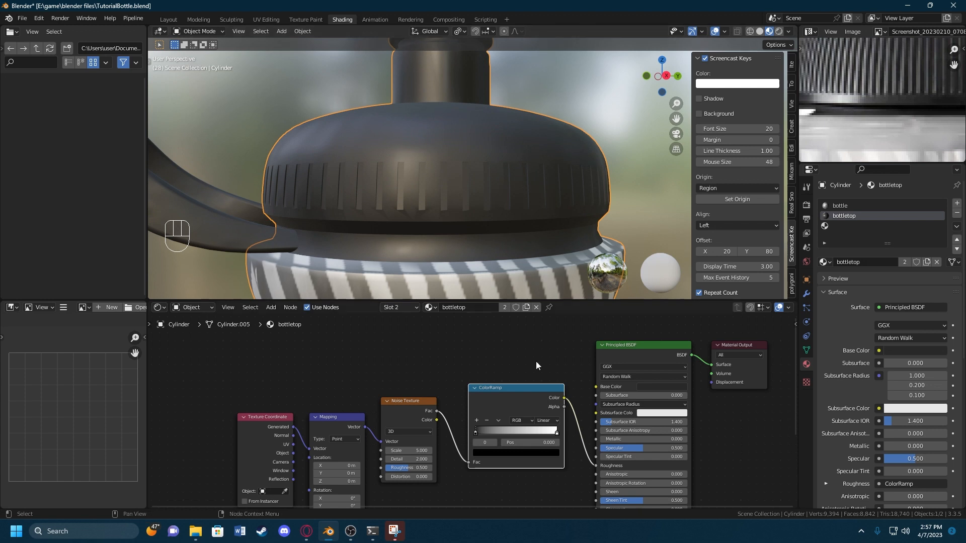
{"action": "mouse_move", "coordinate": [505, 240]}
{"action": "middle_mouse_down"}
{"action": "mouse_move", "coordinate": [491, 225]}
{"action": "mouse_move", "coordinate": [505, 241]}
{"action": "middle_mouse_up"}
{"action": "left_click", "coordinate": [557, 434]}
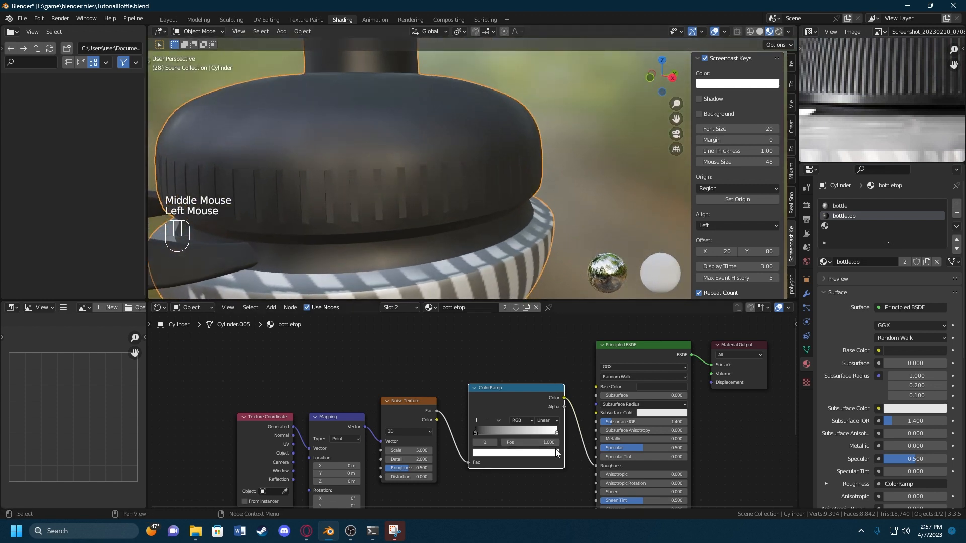
{"action": "left_click", "coordinate": [555, 454]}
{"action": "left_click_drag", "start_coordinate": [542, 356], "coordinate": [541, 352]}
{"action": "middle_click_drag", "start_coordinate": [503, 161], "coordinate": [496, 140]}
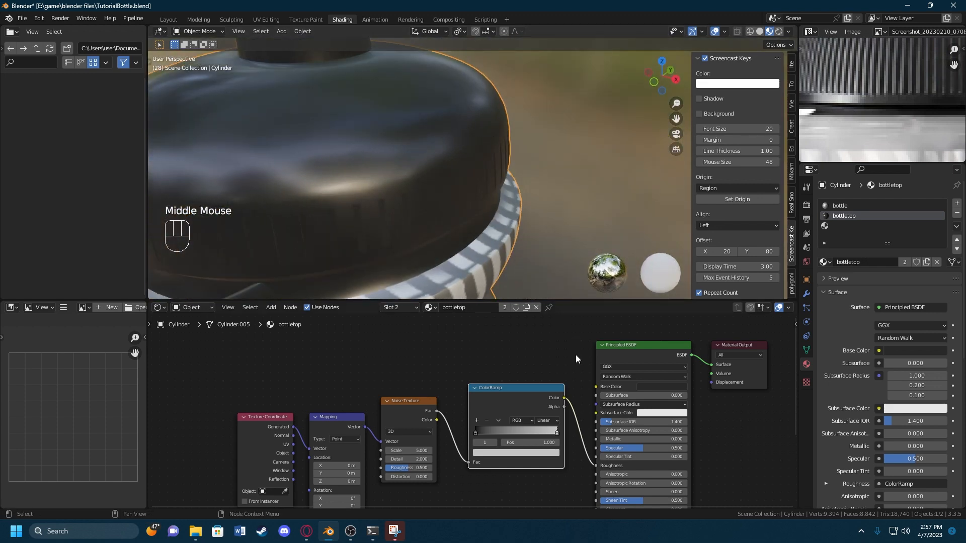
{"action": "mouse_move", "coordinate": [547, 433]}
{"action": "left_mouse_down"}
{"action": "mouse_move", "coordinate": [517, 433]}
{"action": "mouse_move", "coordinate": [554, 431]}
{"action": "left_mouse_up"}
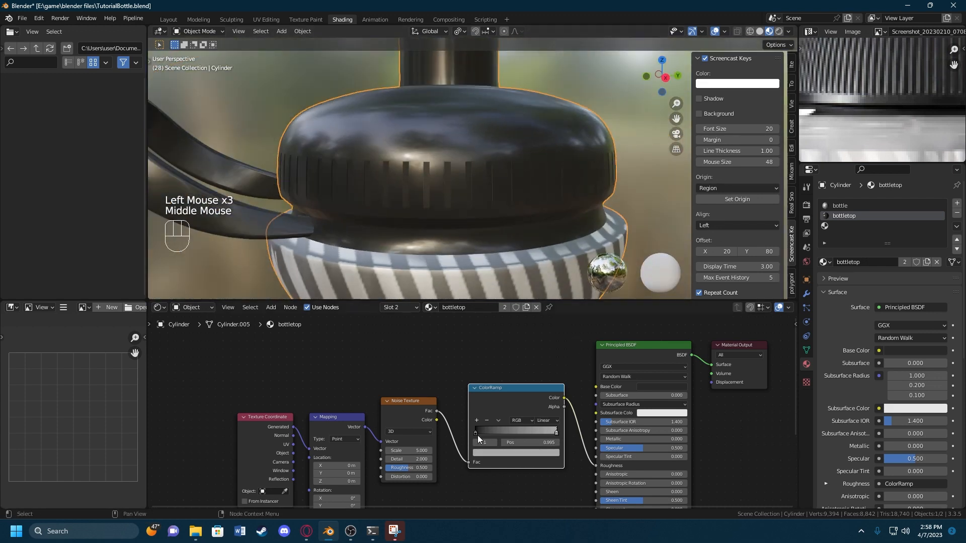
Step: Move the ColorRamp's black stop to position 0.300 and view the whole cap
{"action": "left_click", "coordinate": [477, 430]}
{"action": "left_click_drag", "start_coordinate": [477, 429], "coordinate": [500, 433]}
{"action": "middle_click_drag", "start_coordinate": [384, 211], "coordinate": [406, 218]}
{"action": "scroll", "coordinate": [478, 209], "scroll_direction": "down", "scroll_amount": 3}
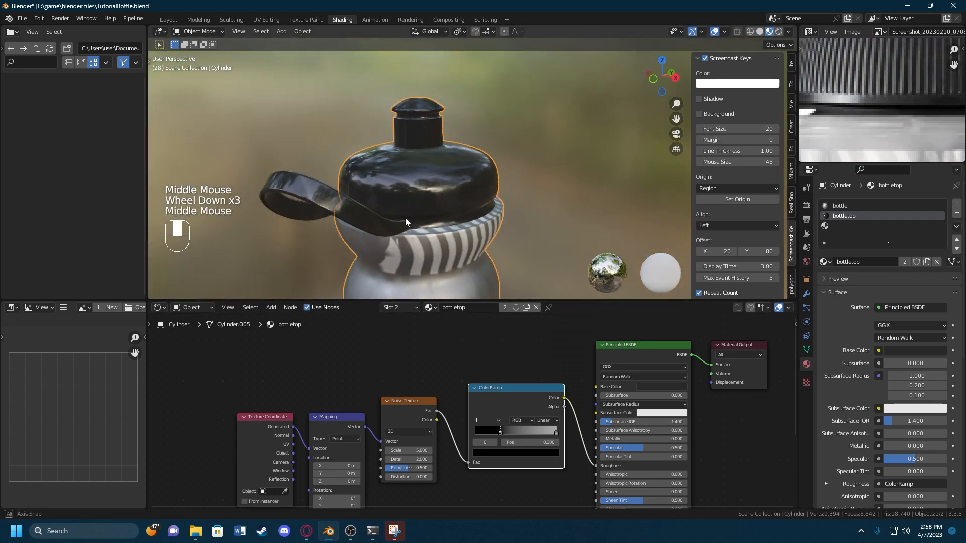
Step: Move the ColorRamp's grey stop to position 0.618 and inspect the cap ridges and strap up close
{"action": "left_click_drag", "start_coordinate": [557, 431], "coordinate": [536, 432]}
{"action": "scroll", "coordinate": [438, 202], "scroll_direction": "up", "scroll_amount": 4}
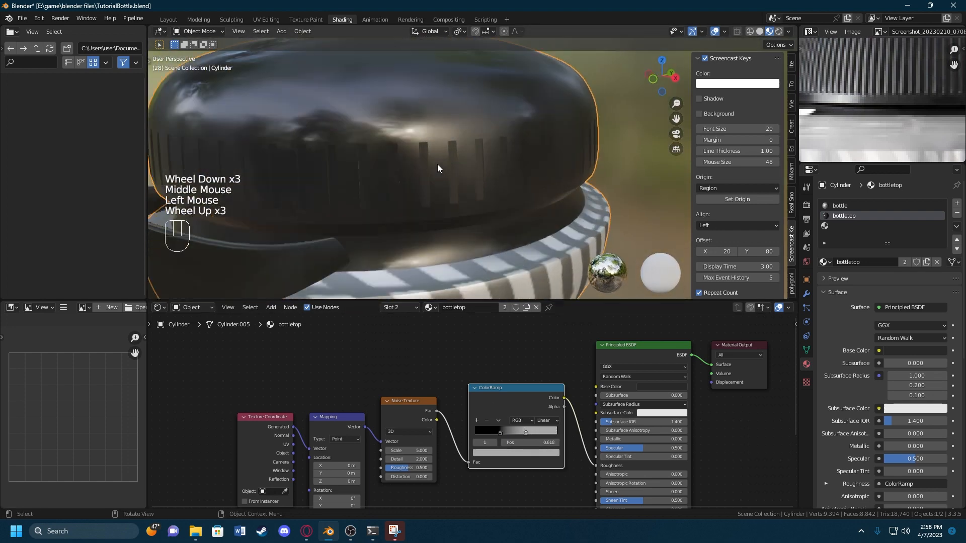
{"action": "middle_click_drag", "start_coordinate": [436, 164], "coordinate": [336, 153]}
{"action": "middle_click_drag", "start_coordinate": [284, 208], "coordinate": [247, 130], "text": "shift"}
{"action": "middle_click_drag", "start_coordinate": [247, 130], "coordinate": [330, 41]}
{"action": "scroll", "coordinate": [332, 52], "scroll_direction": "down", "scroll_amount": 3}
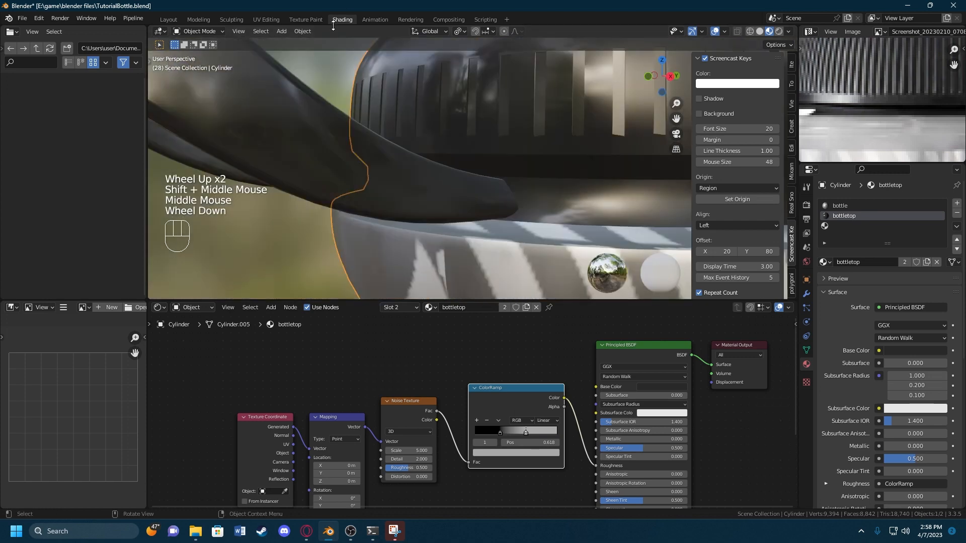
{"action": "middle_click_drag", "start_coordinate": [401, 58], "coordinate": [336, 176]}
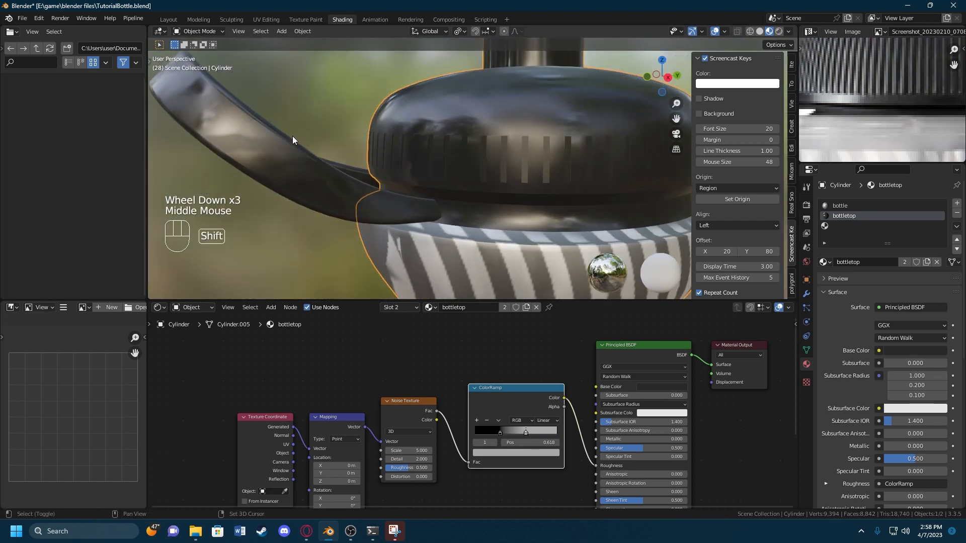
Step: Examine the black cap, strap and striped collar from several sides to judge the roughness variation
{"action": "middle_click_drag", "start_coordinate": [293, 140], "coordinate": [327, 171], "text": "shift"}
{"action": "middle_click_drag", "start_coordinate": [327, 171], "coordinate": [353, 218]}
{"action": "scroll", "coordinate": [459, 208], "scroll_direction": "down", "scroll_amount": 1}
{"action": "scroll", "coordinate": [474, 176], "scroll_direction": "down", "scroll_amount": 1}
{"action": "scroll", "coordinate": [472, 106], "scroll_direction": "down", "scroll_amount": 2}
{"action": "middle_click_drag", "start_coordinate": [450, 125], "coordinate": [426, 162], "text": "shift"}
{"action": "middle_click_drag", "start_coordinate": [425, 162], "coordinate": [431, 211], "text": "shift"}
{"action": "middle_click_drag", "start_coordinate": [431, 211], "coordinate": [472, 221]}
{"action": "scroll", "coordinate": [362, 185], "scroll_direction": "down", "scroll_amount": 2}
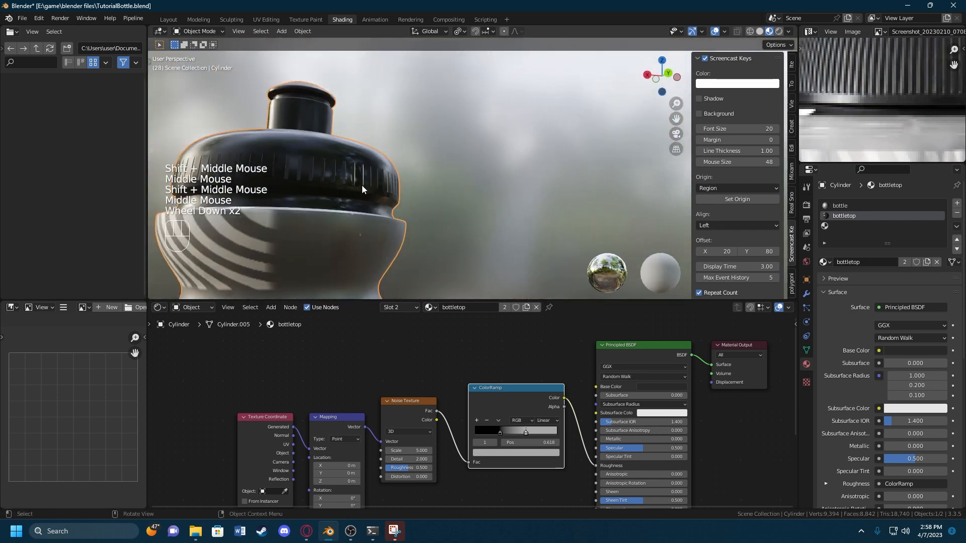
{"action": "middle_click_drag", "start_coordinate": [362, 186], "coordinate": [403, 191]}
{"action": "middle_click_drag", "start_coordinate": [402, 190], "coordinate": [460, 180], "text": "shift"}
Step: Move the bottletop material's Texture Coordinate, Mapping, Noise Texture and ColorRamp nodes together lower in the node graph, and check the cap
{"action": "middle_click_drag", "start_coordinate": [393, 372], "coordinate": [393, 382]}
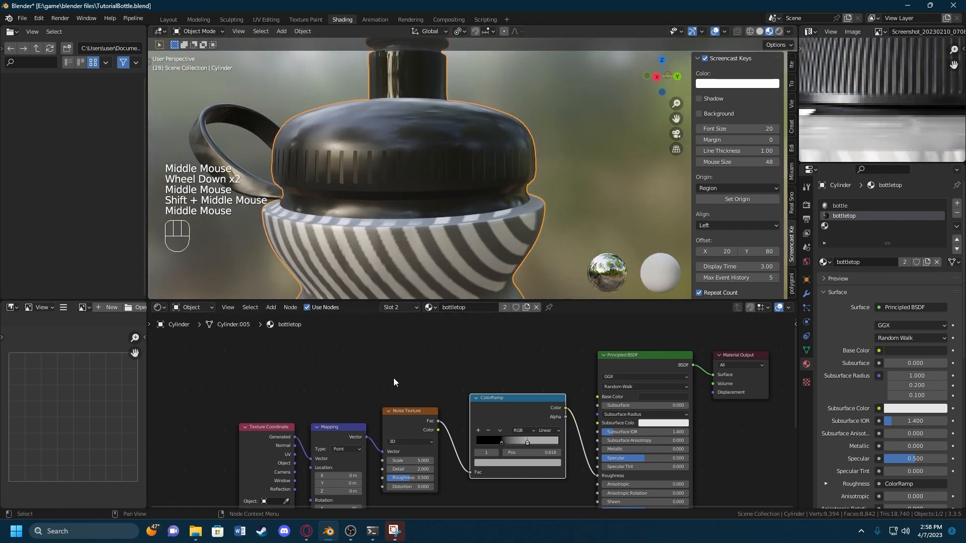
{"action": "left_click_drag", "start_coordinate": [226, 379], "coordinate": [517, 463]}
{"action": "left_click", "coordinate": [507, 397]}
{"action": "left_click_drag", "start_coordinate": [284, 379], "coordinate": [513, 475]}
{"action": "middle_click_drag", "start_coordinate": [458, 267], "coordinate": [487, 165]}
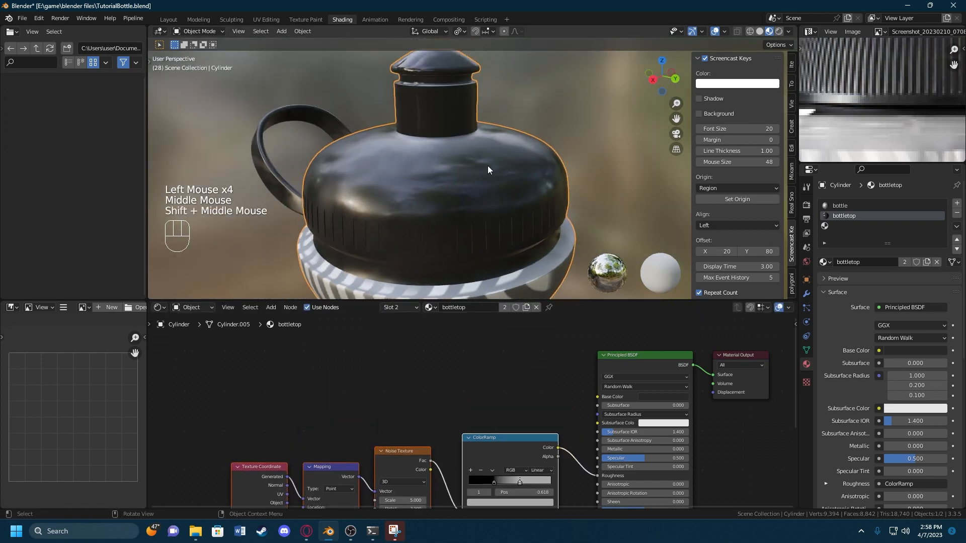
{"action": "middle_click_drag", "start_coordinate": [482, 131], "coordinate": [476, 191]}
{"action": "scroll", "coordinate": [478, 206], "scroll_direction": "up", "scroll_amount": 1}
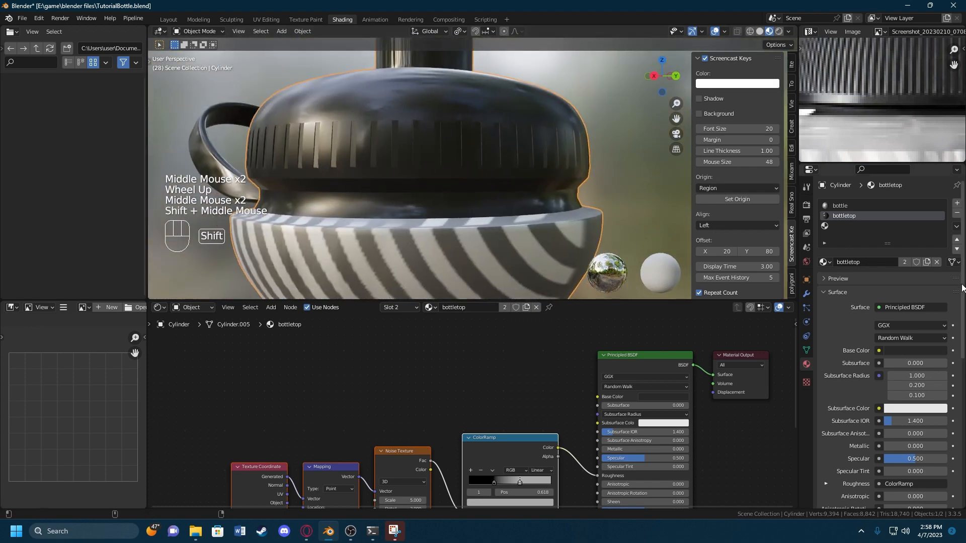
Step: Make the bottle material slot active, deselect all objects, and inspect the full bottle and its metallic body
{"action": "left_click", "coordinate": [886, 206]}
{"action": "scroll", "coordinate": [481, 247], "scroll_direction": "down", "scroll_amount": 3}
{"action": "middle_click_drag", "start_coordinate": [482, 247], "coordinate": [514, 172], "text": "shift"}
{"action": "scroll", "coordinate": [514, 172], "scroll_direction": "down", "scroll_amount": 1}
{"action": "middle_click_drag", "start_coordinate": [505, 229], "coordinate": [502, 191], "text": "shift"}
{"action": "middle_click_drag", "start_coordinate": [502, 191], "coordinate": [475, 179]}
{"action": "scroll", "coordinate": [485, 183], "scroll_direction": "down", "scroll_amount": 1}
{"action": "left_click", "coordinate": [515, 156]}
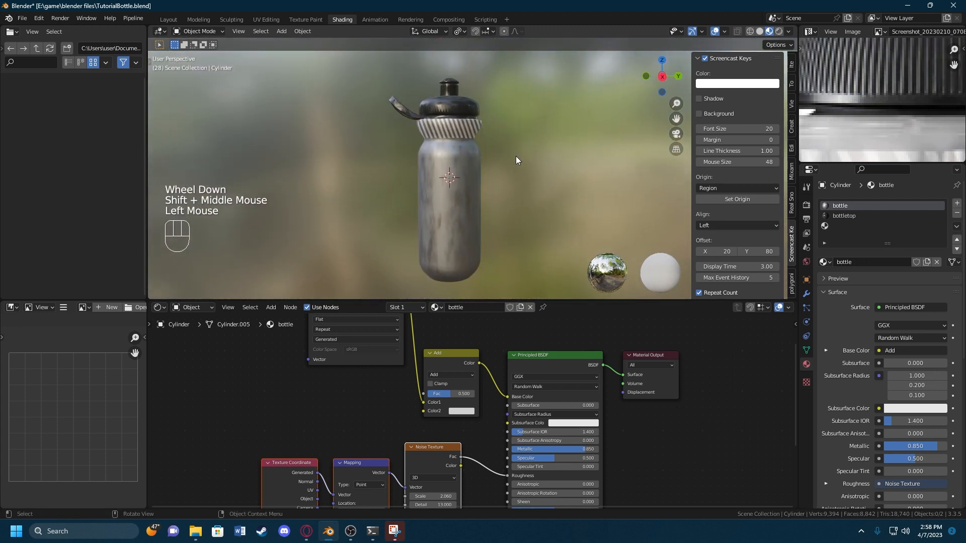
{"action": "scroll", "coordinate": [471, 159], "scroll_direction": "up", "scroll_amount": 1}
{"action": "scroll", "coordinate": [471, 159], "scroll_direction": "up", "scroll_amount": 1}
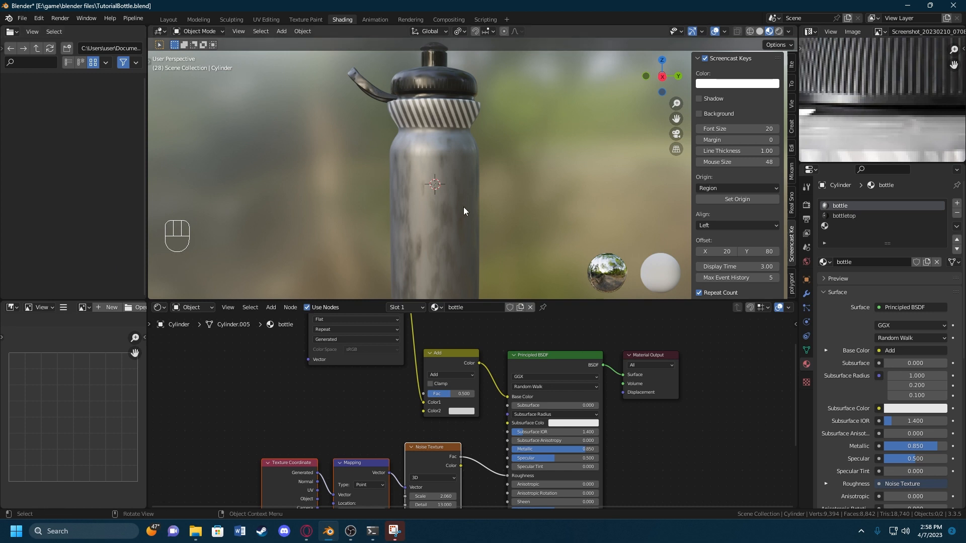
{"action": "middle_click_drag", "start_coordinate": [464, 211], "coordinate": [454, 187]}
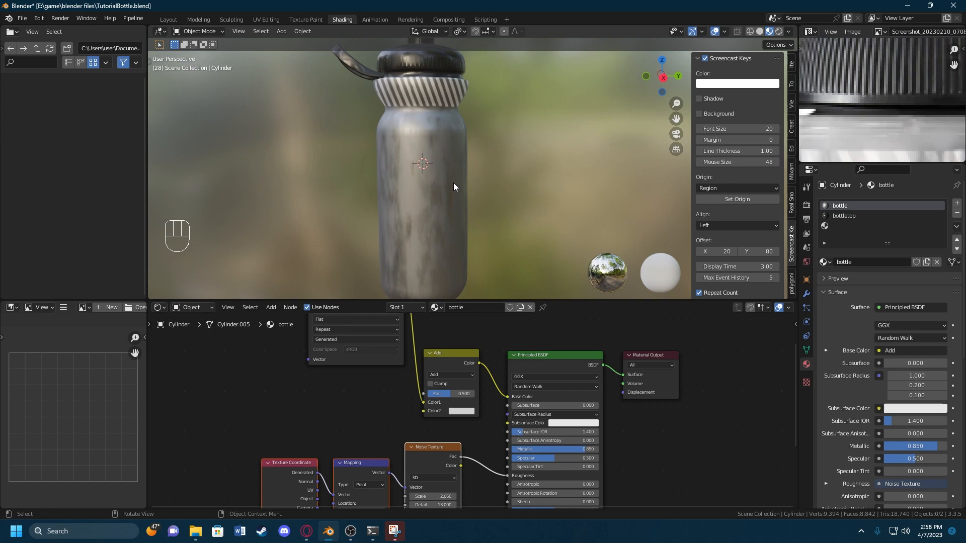